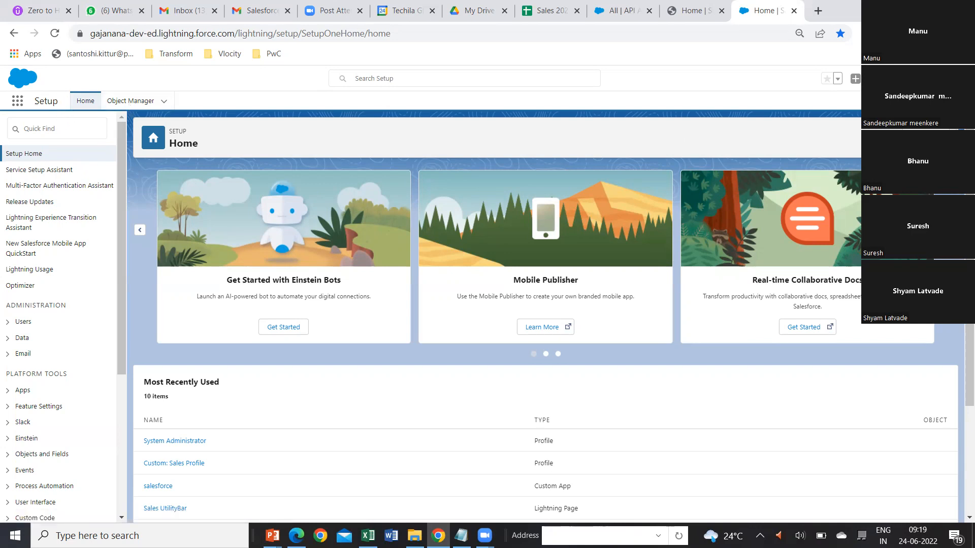
# Open Setup in a new browser tab and go to the Object Manager.
pyautogui.click(870, 106)
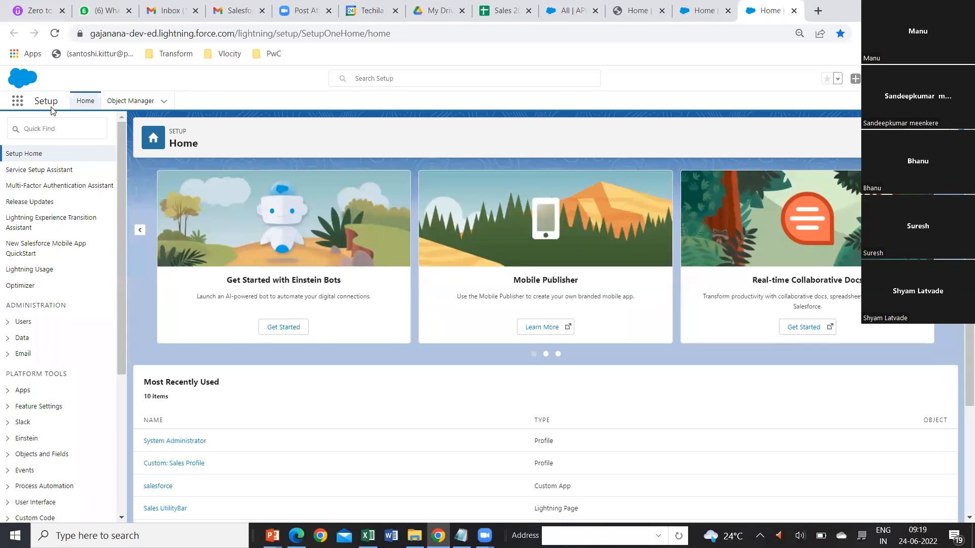
pyautogui.click(133, 104)
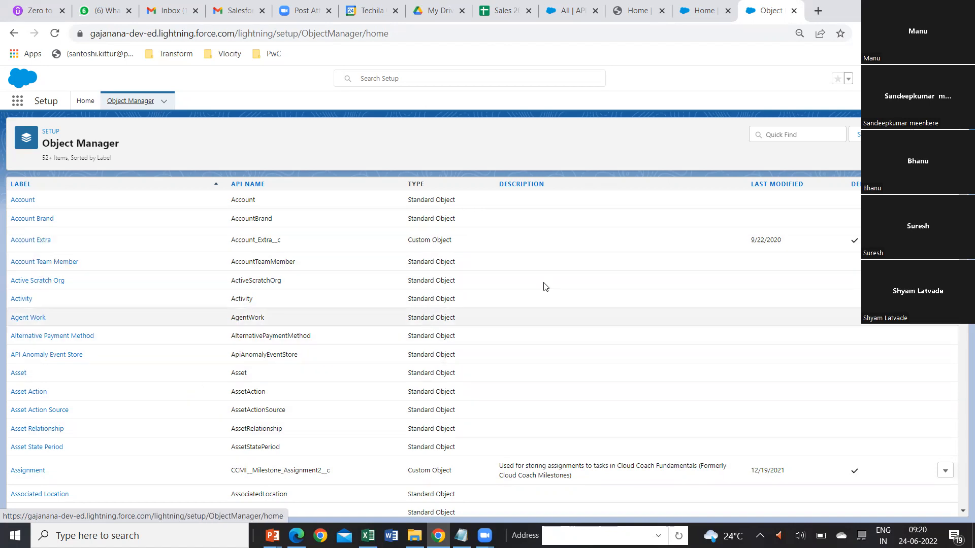
# Search the object list for the custom object suffix __c, and clear the search.
pyautogui.click(779, 134)
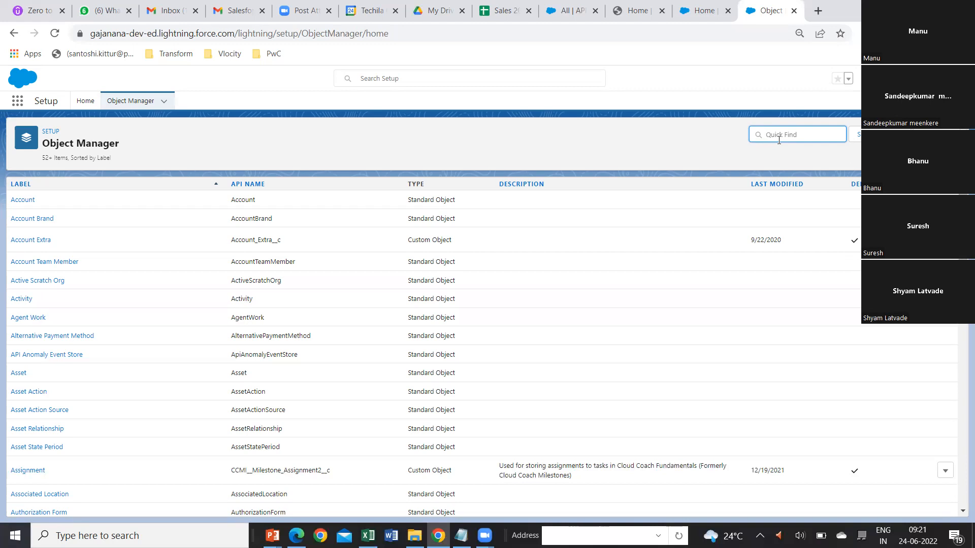
pyautogui.write('--')
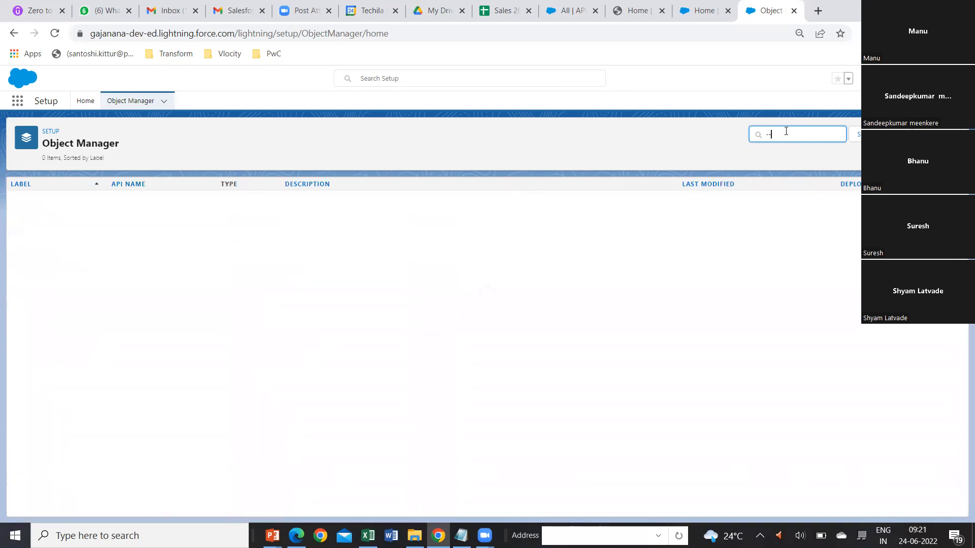
pyautogui.press('BackSpace')
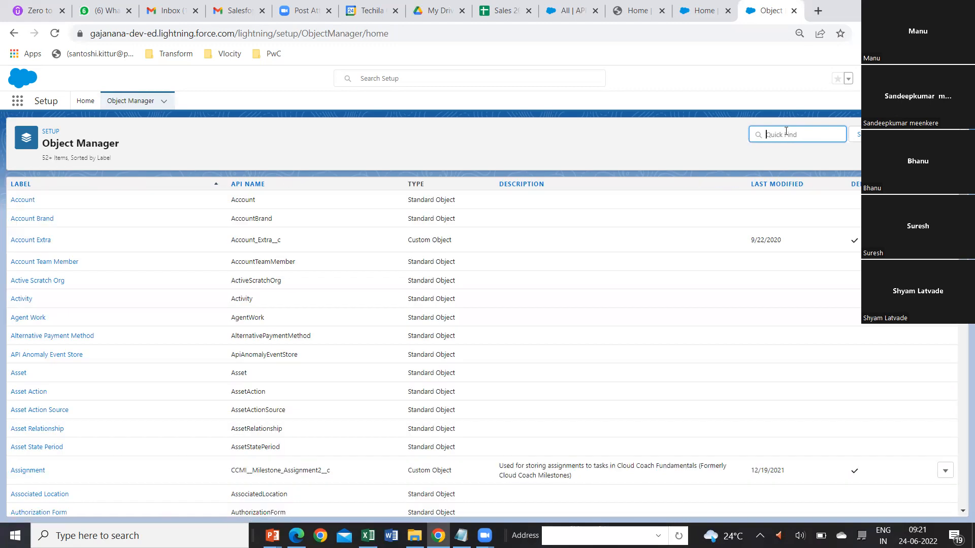
pyautogui.write('__c')
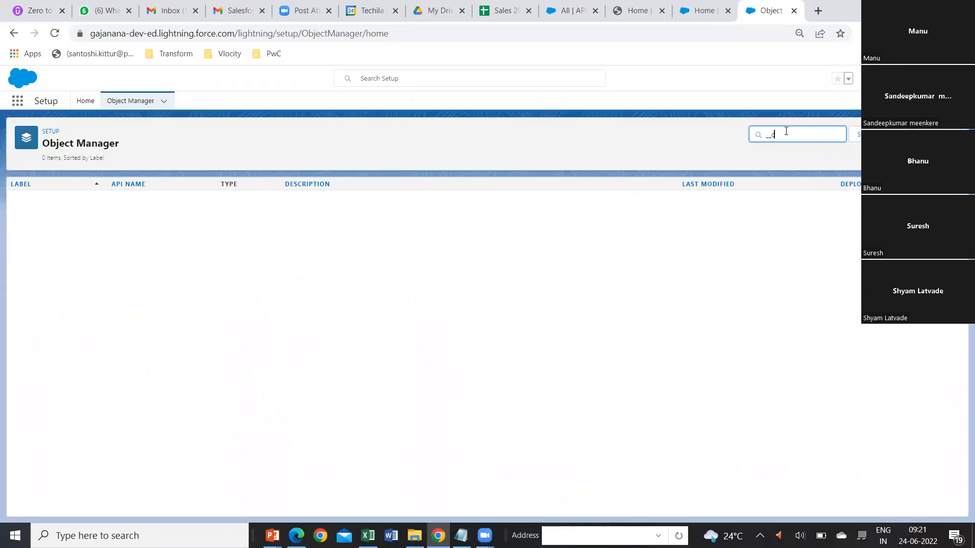
pyautogui.press('BackSpace')
pyautogui.press('BackSpace')
pyautogui.press('BackSpace')
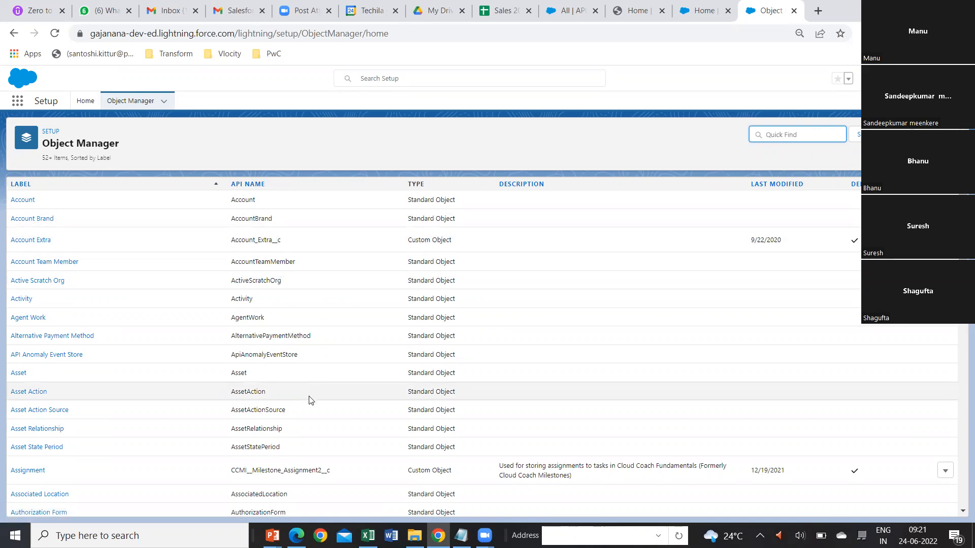
# Browse the object list and examine the API names of custom objects such as Class Techila.
pyautogui.scroll(-5, 293, 401)
pyautogui.scroll(-6, 293, 400)
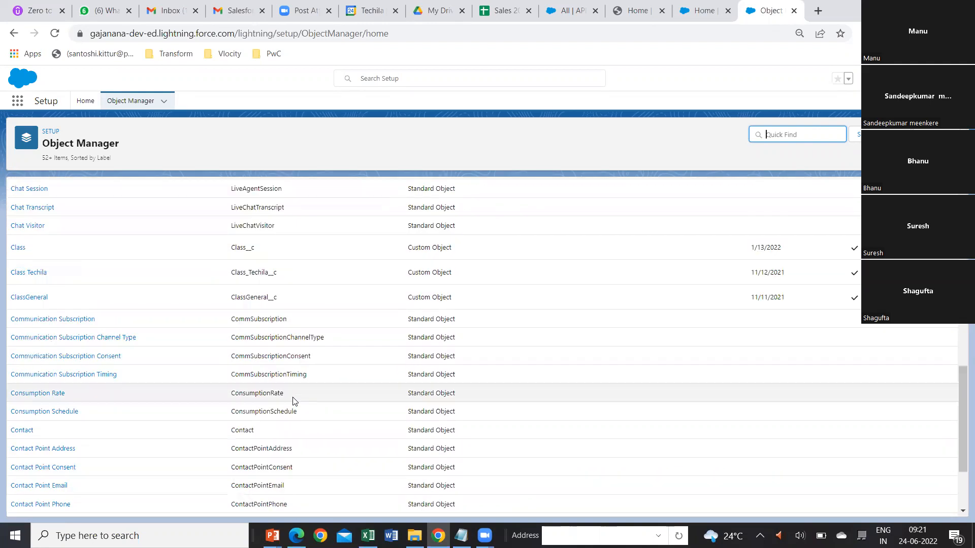
pyautogui.scroll(-1, 293, 400)
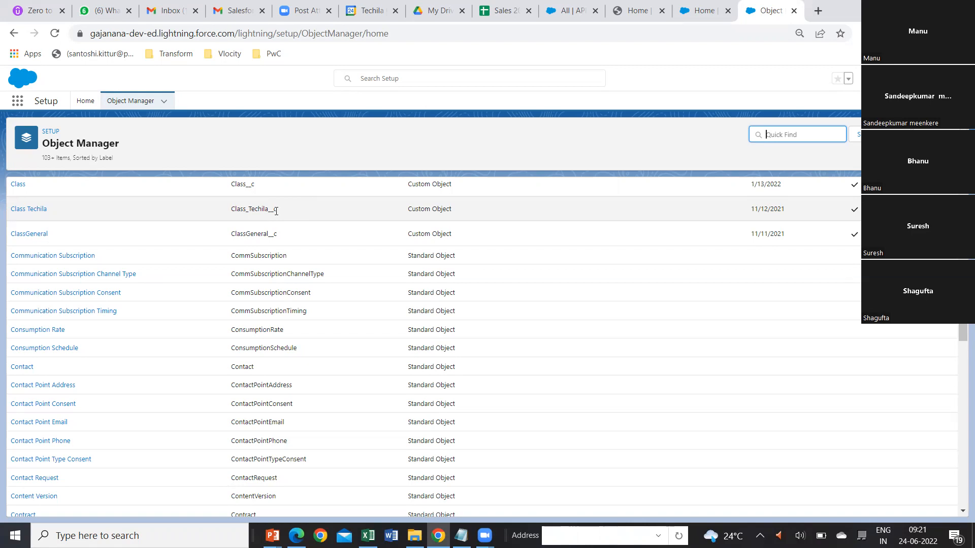
pyautogui.moveTo(278, 211); pyautogui.dragTo(230, 214)
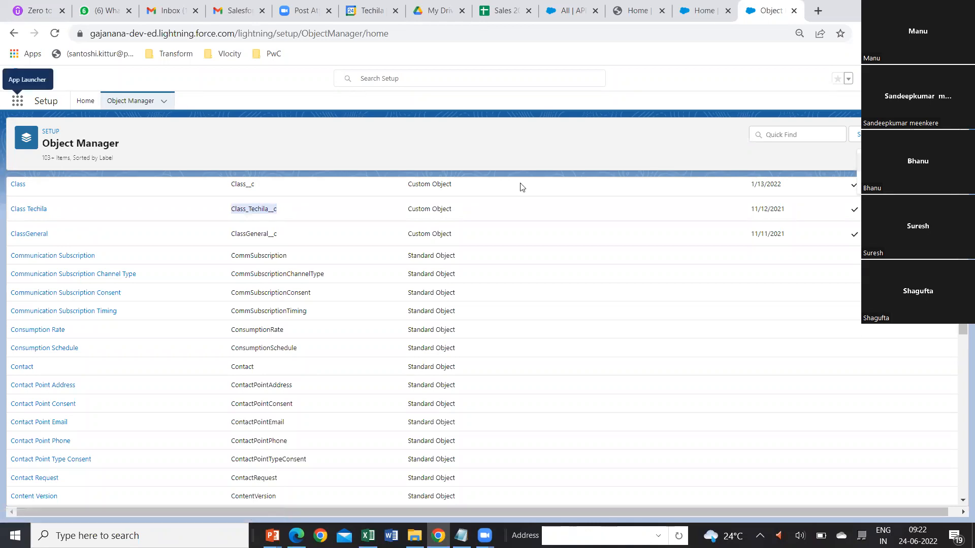
# Start a new custom object and label it Techila Training New.
pyautogui.click(890, 162)
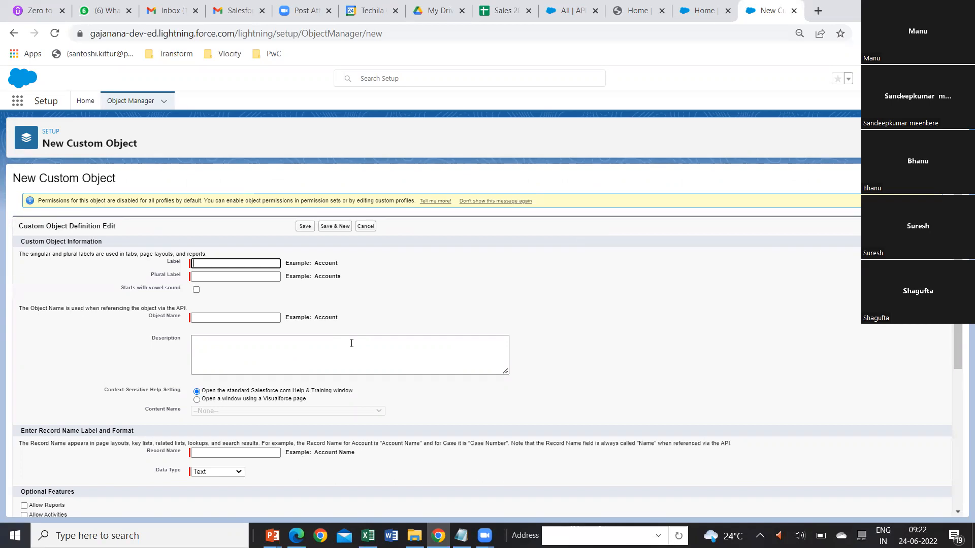
pyautogui.write(';;;')
pyautogui.write(';')
pyautogui.write('Tec')
pyautogui.write('hila')
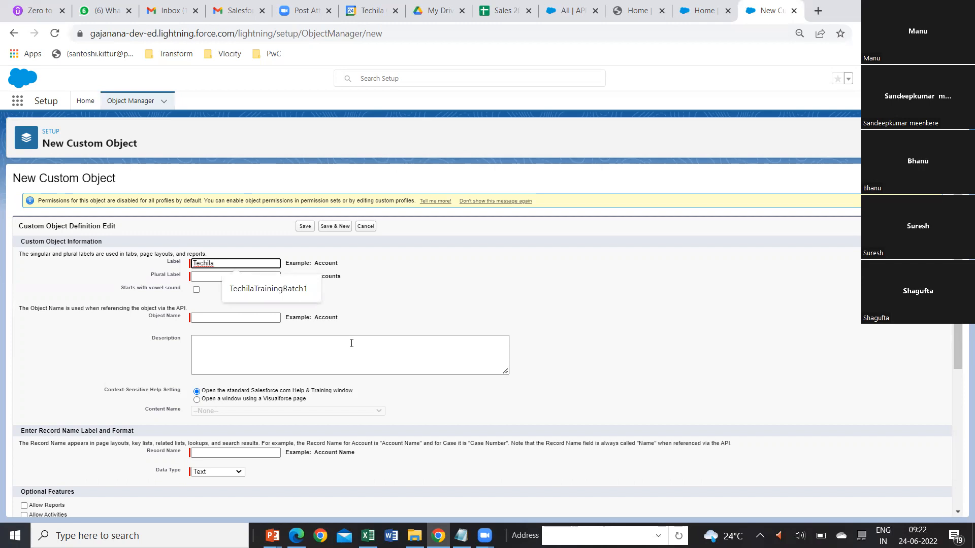
pyautogui.write('Train')
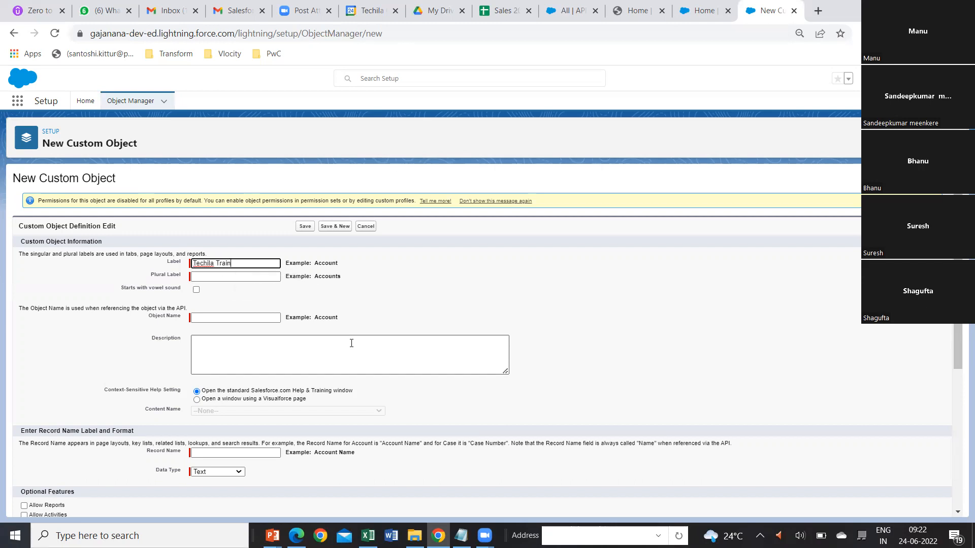
pyautogui.write('ing New')
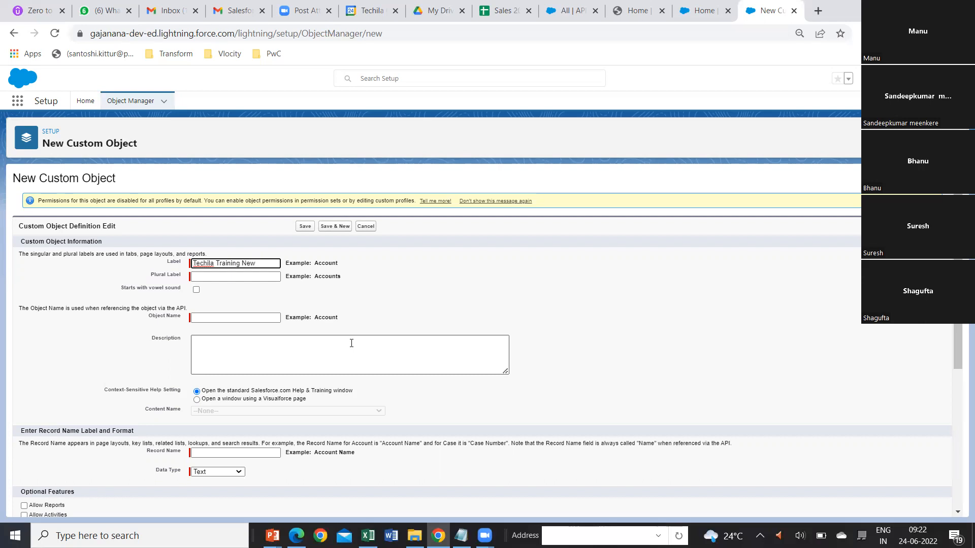
pyautogui.press('Tab')
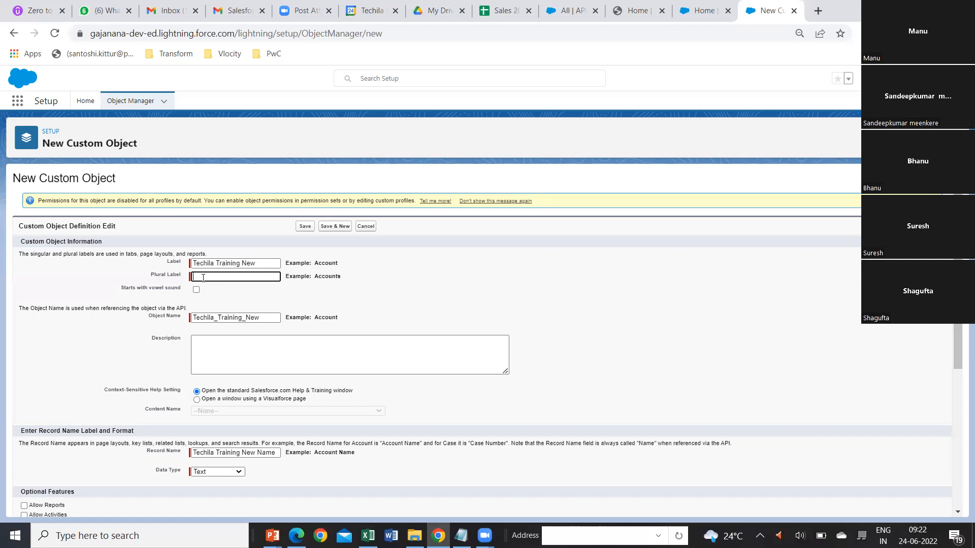
# Set the custom object's plural label to TechilaTrainings.
pyautogui.write('Tech')
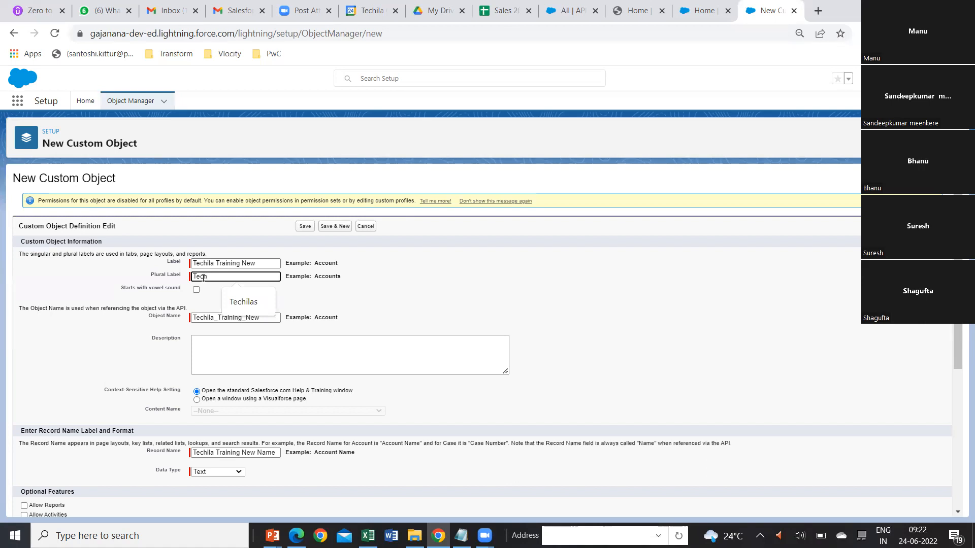
pyautogui.write('ilaTraining')
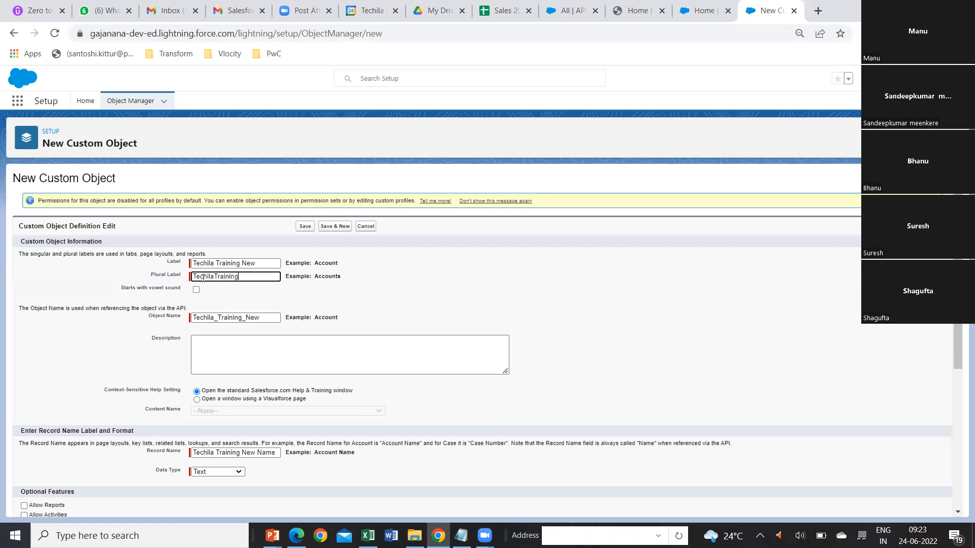
pyautogui.write('s')
# Try Auto Number as the record name's data type with display format T-{0000} and starting number 1, and set it back to Text.
pyautogui.scroll(-3, 291, 326)
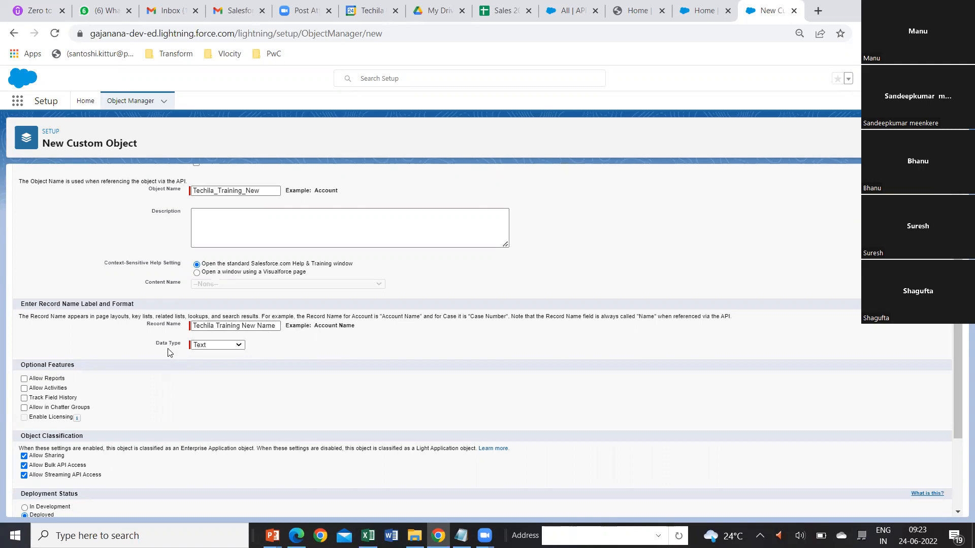
pyautogui.click(239, 344)
pyautogui.click(231, 362)
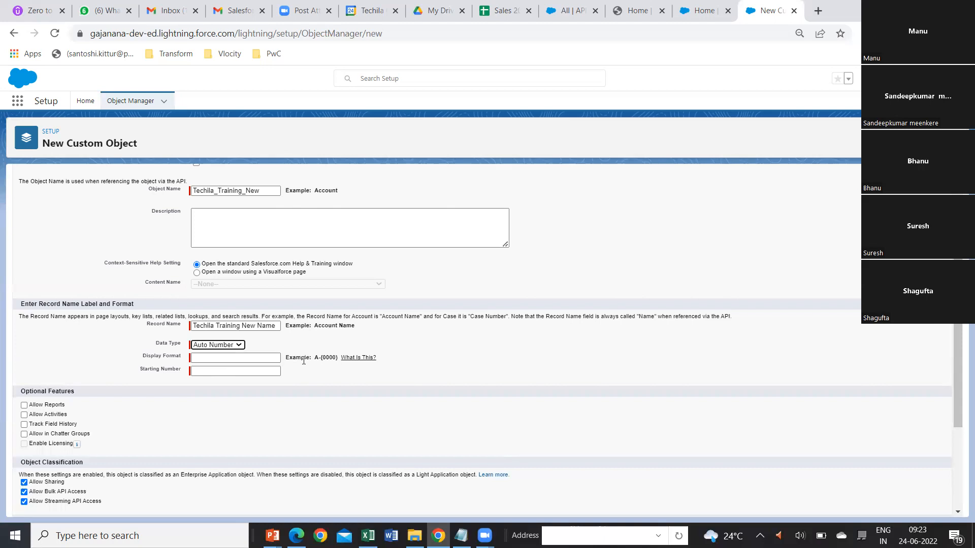
pyautogui.click(218, 358)
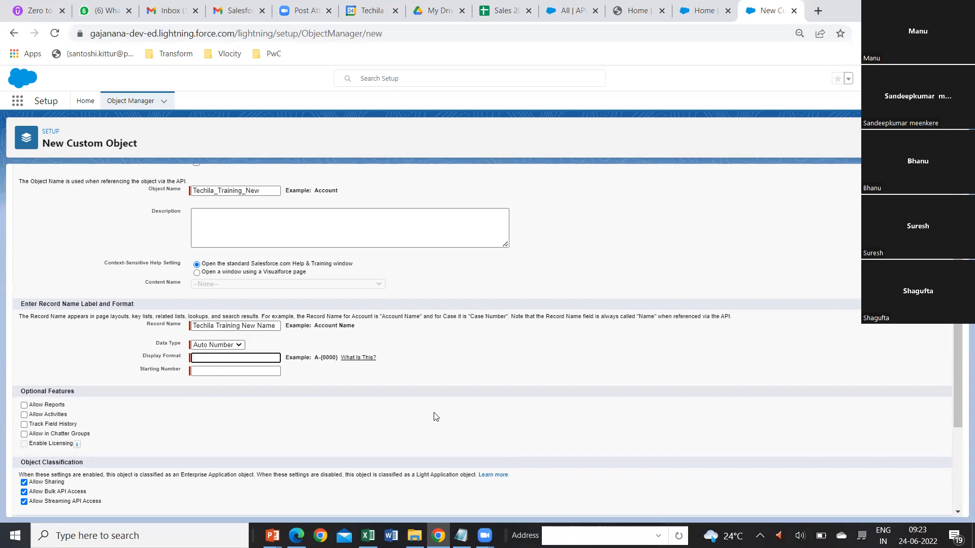
pyautogui.write('T')
pyautogui.write('-{')
pyautogui.write('0001')
pyautogui.write('}')
pyautogui.press('BackSpace')
pyautogui.press('BackSpace')
pyautogui.write('0')
pyautogui.click(205, 371)
pyautogui.write('1')
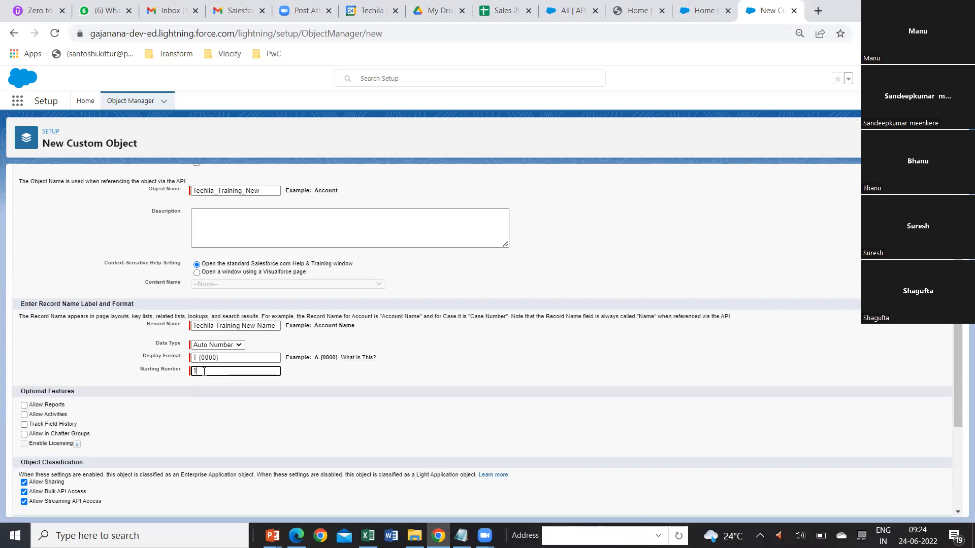
pyautogui.click(239, 346)
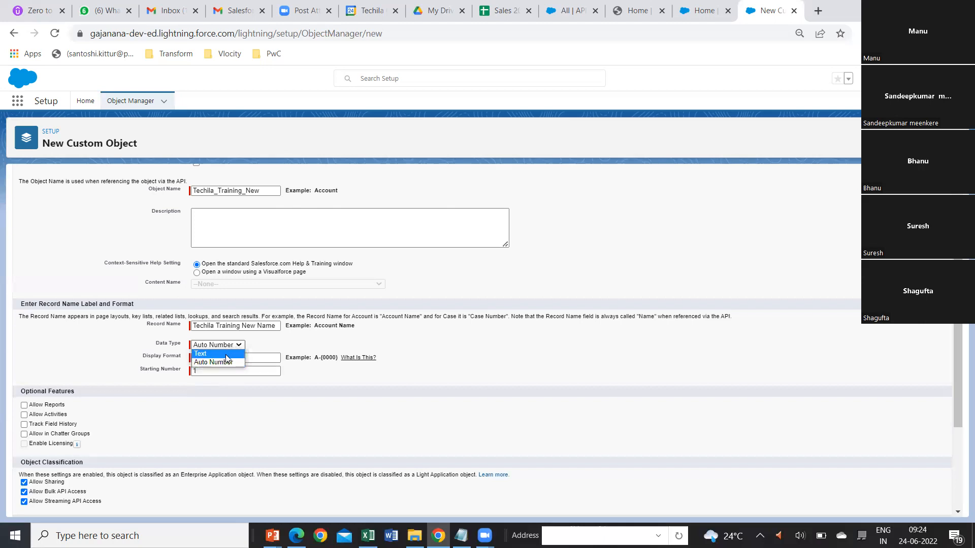
pyautogui.click(226, 355)
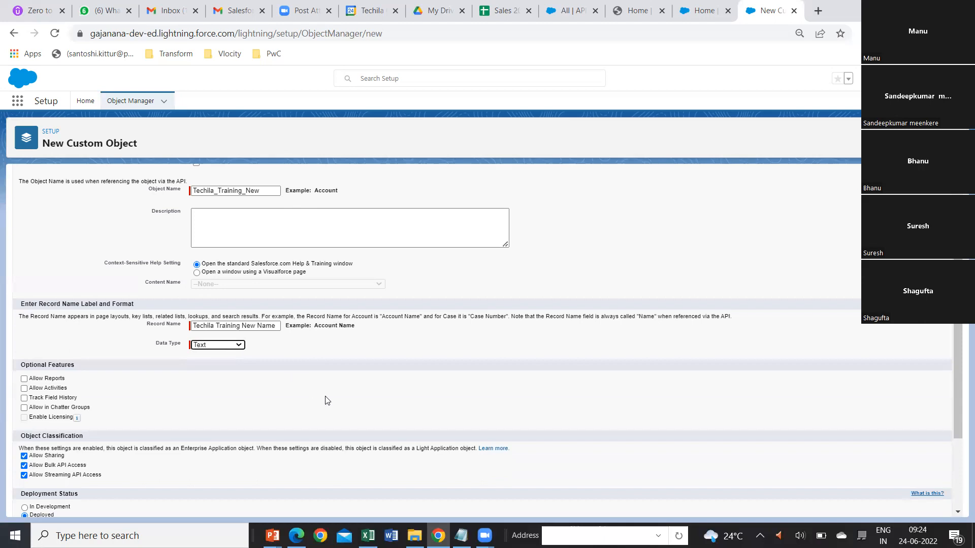
# Review the custom object's definition, save it, and open its Fields & Relationships list.
pyautogui.scroll(-3, 337, 396)
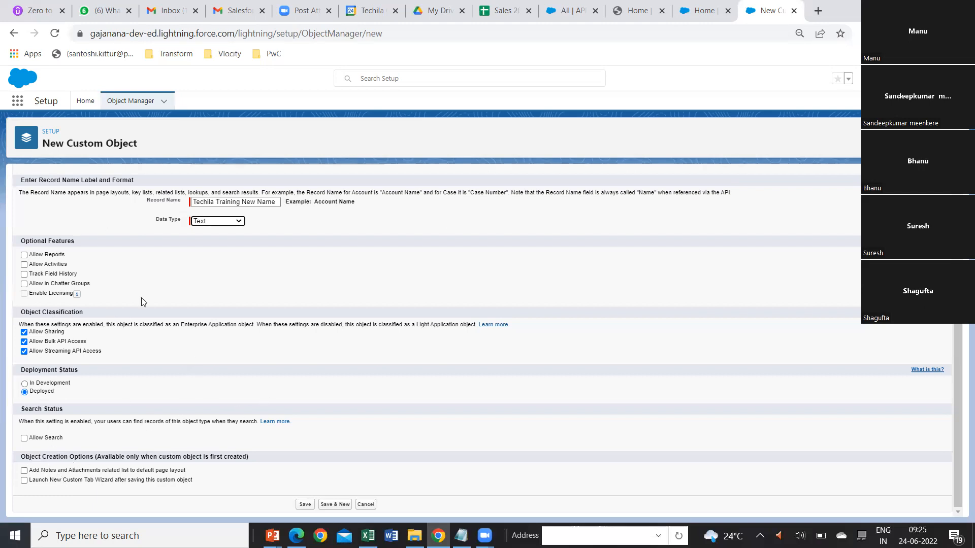
pyautogui.scroll(1, 287, 261)
pyautogui.scroll(4, 287, 261)
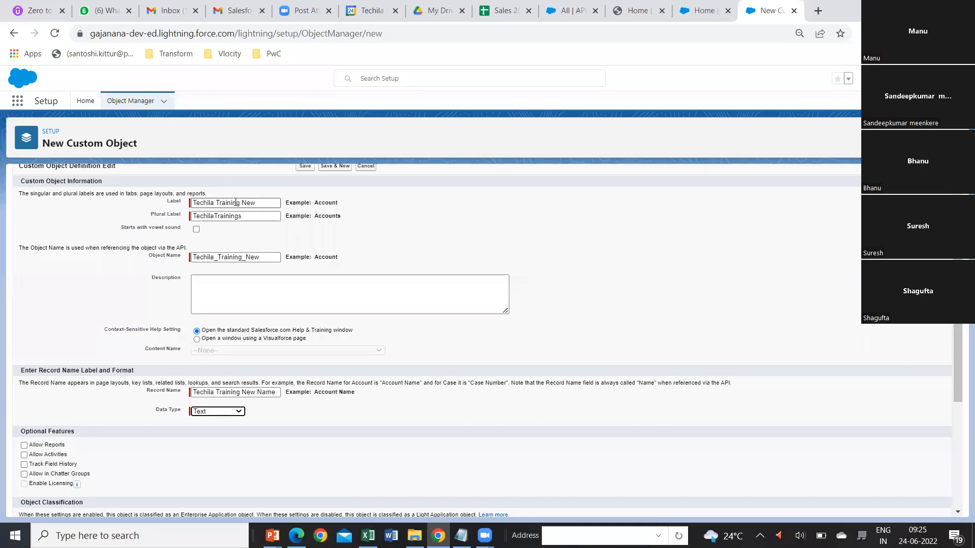
pyautogui.scroll(-4, 378, 434)
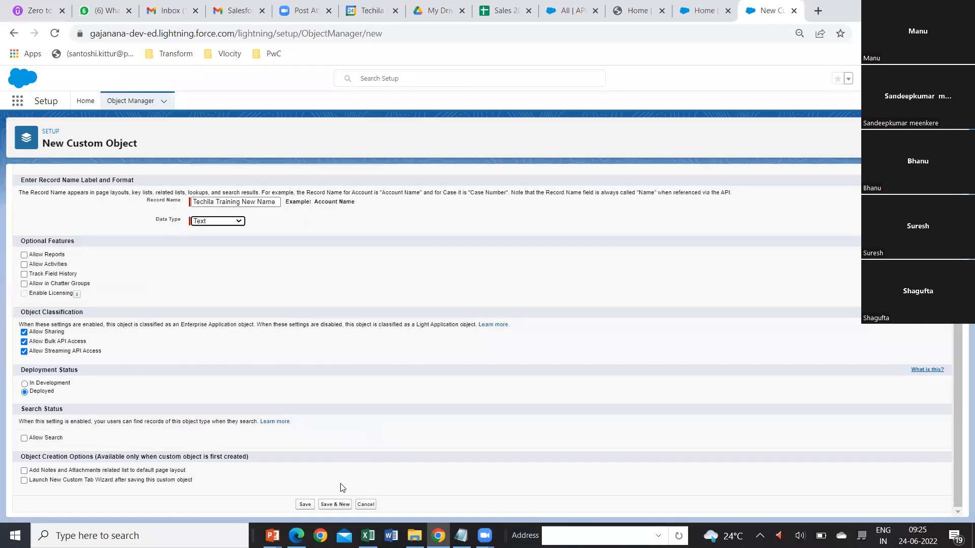
pyautogui.click(305, 504)
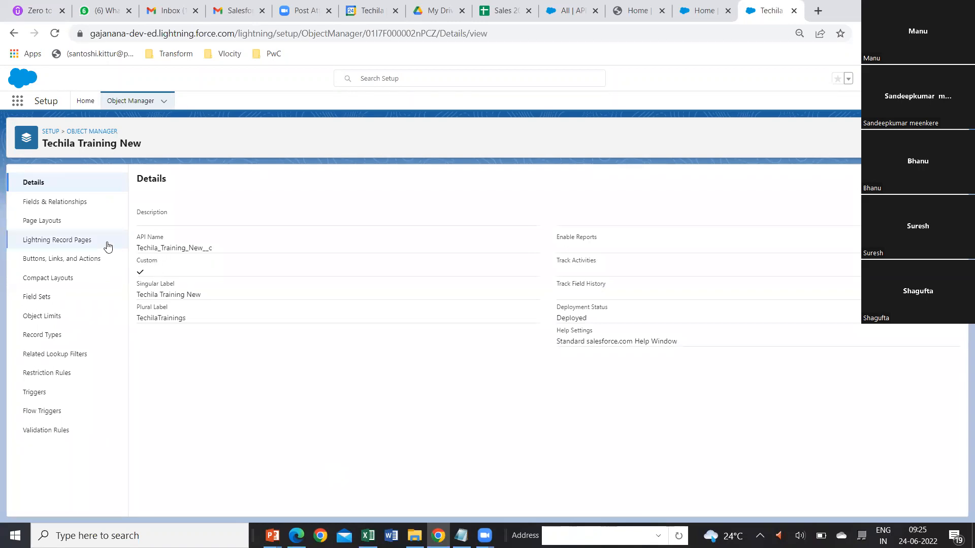
pyautogui.click(69, 204)
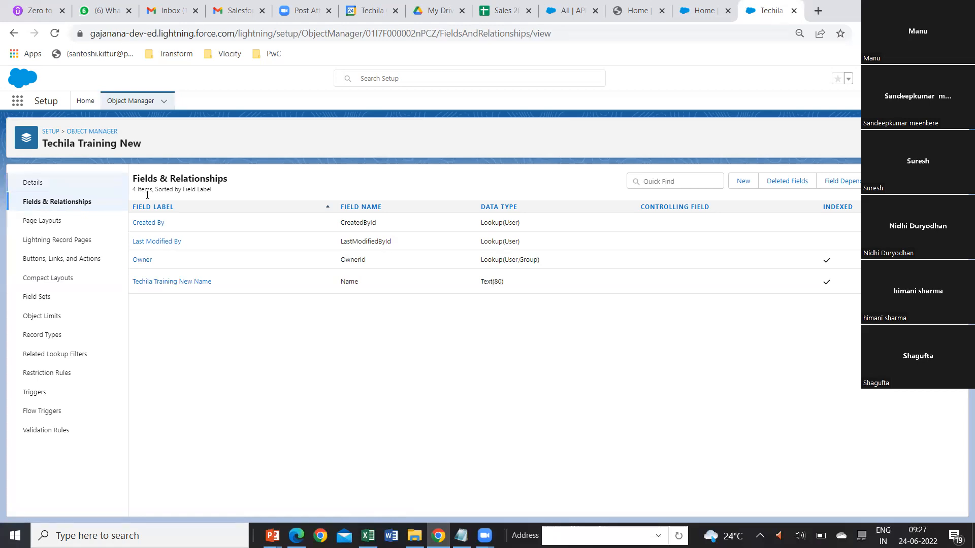
# Open the Sales app and examine its list of navigation items, closing the editor without changes.
pyautogui.click(19, 104)
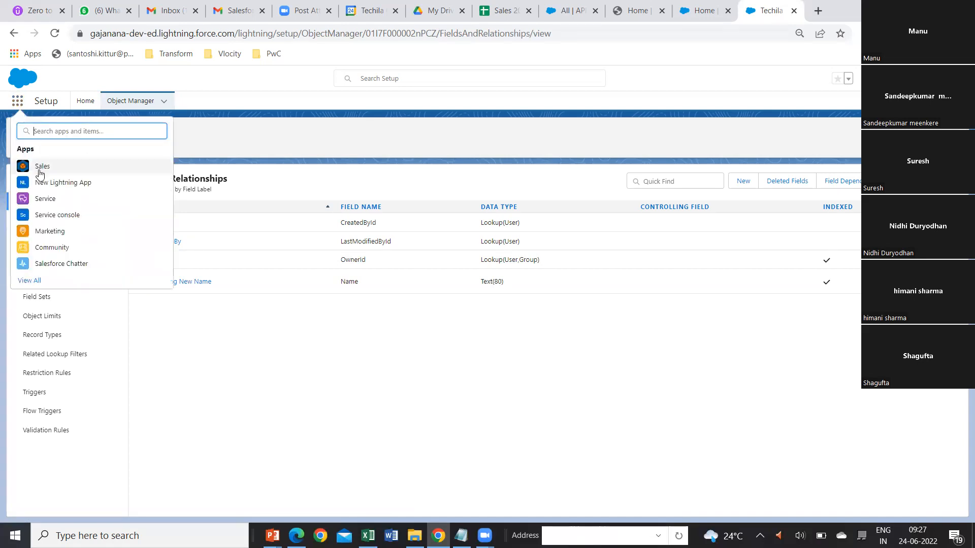
pyautogui.click(41, 171)
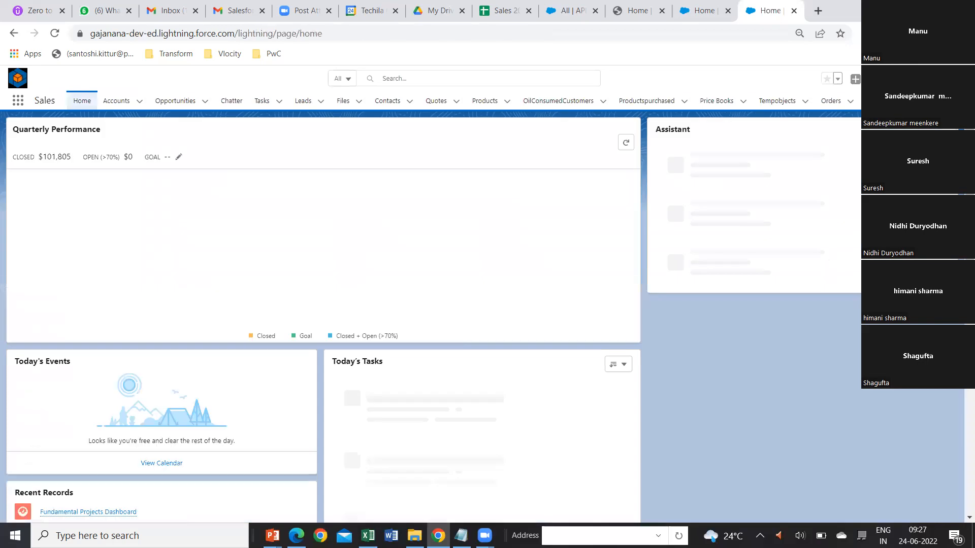
pyautogui.click(929, 100)
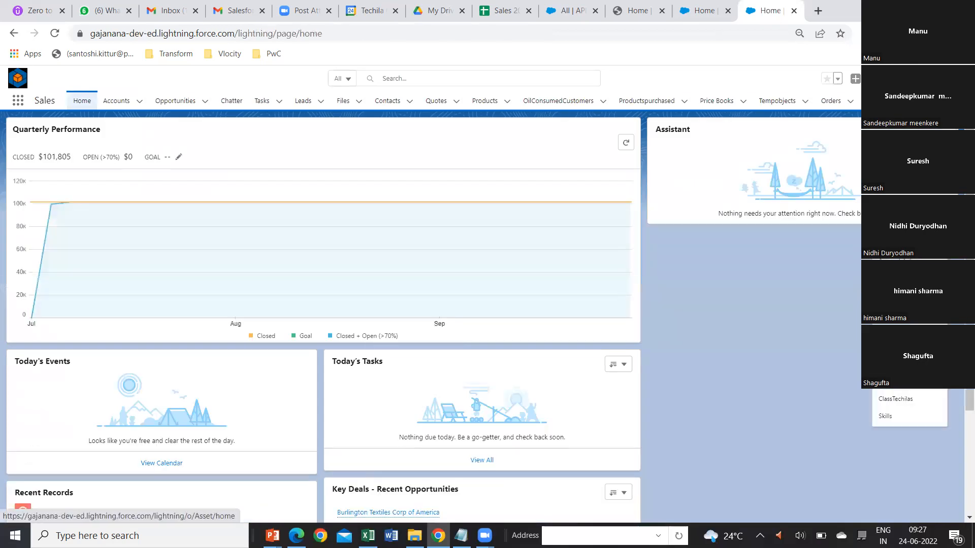
pyautogui.click(909, 174)
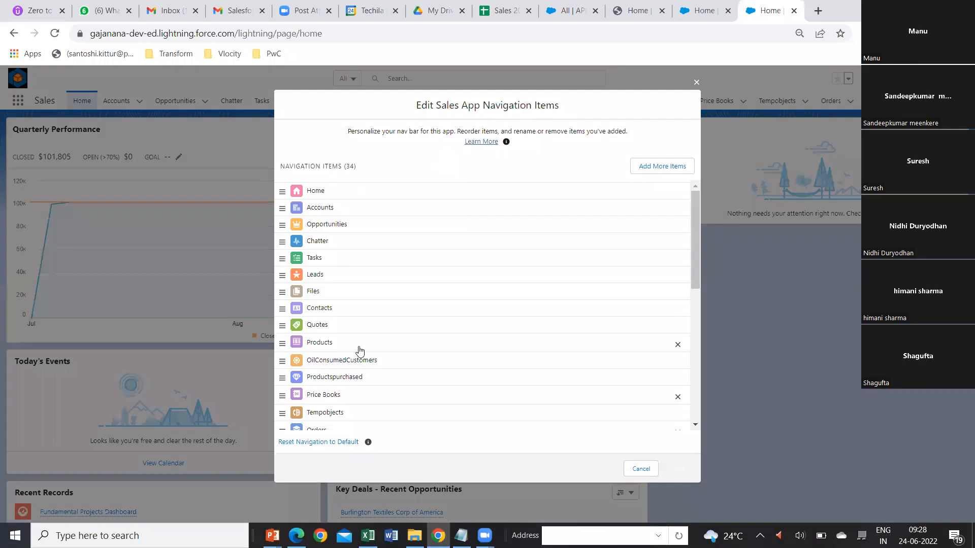
pyautogui.scroll(-8, 425, 372)
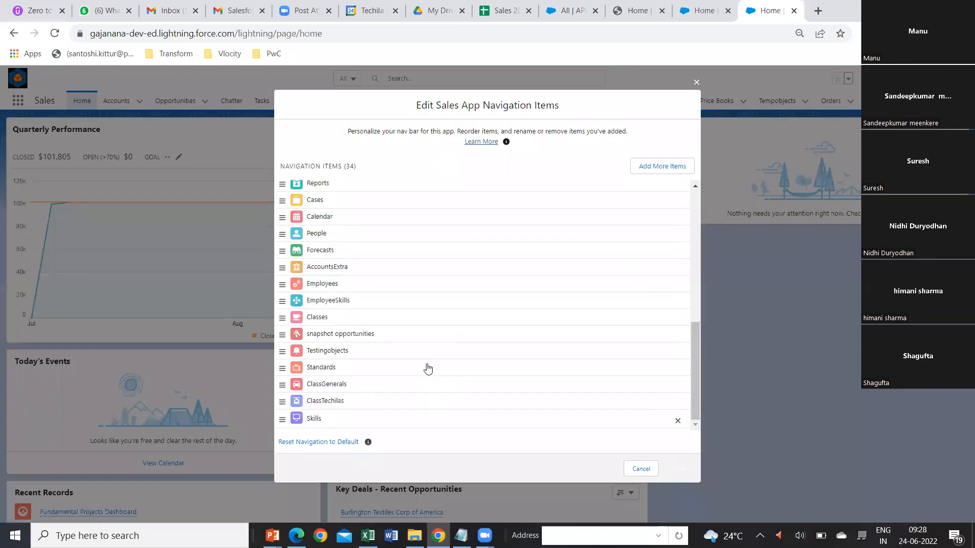
pyautogui.scroll(8, 425, 373)
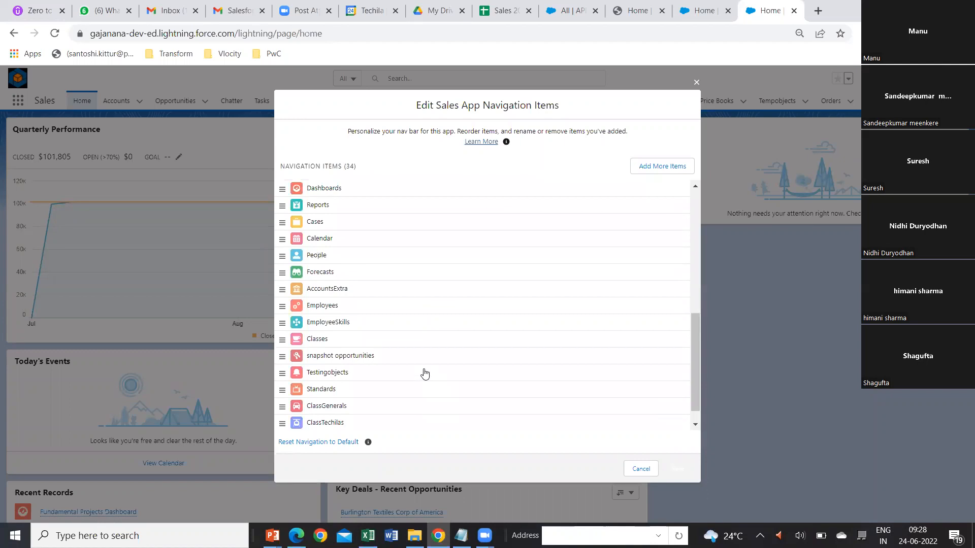
pyautogui.click(695, 83)
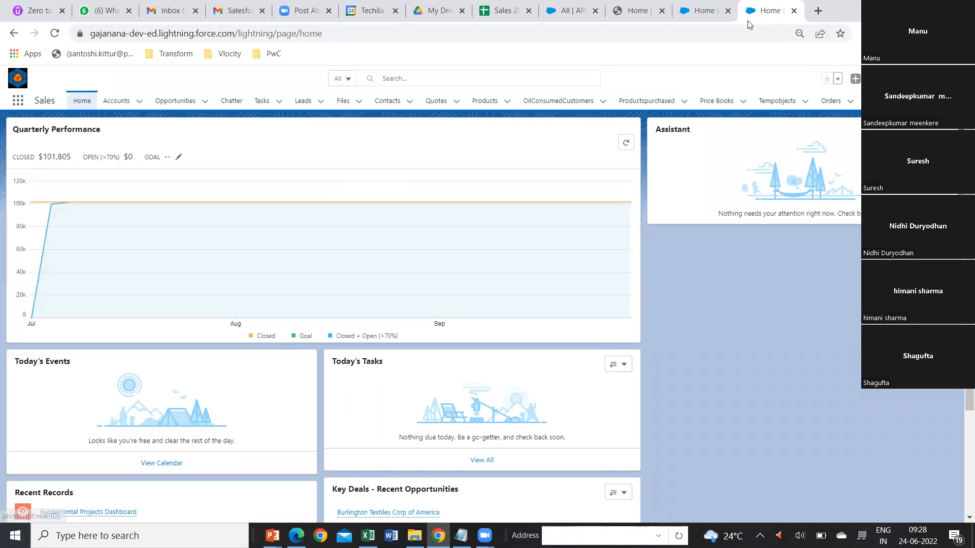
# Return to Setup, search for "tab", open the Tabs page and review the existing custom tabs.
pyautogui.click(707, 11)
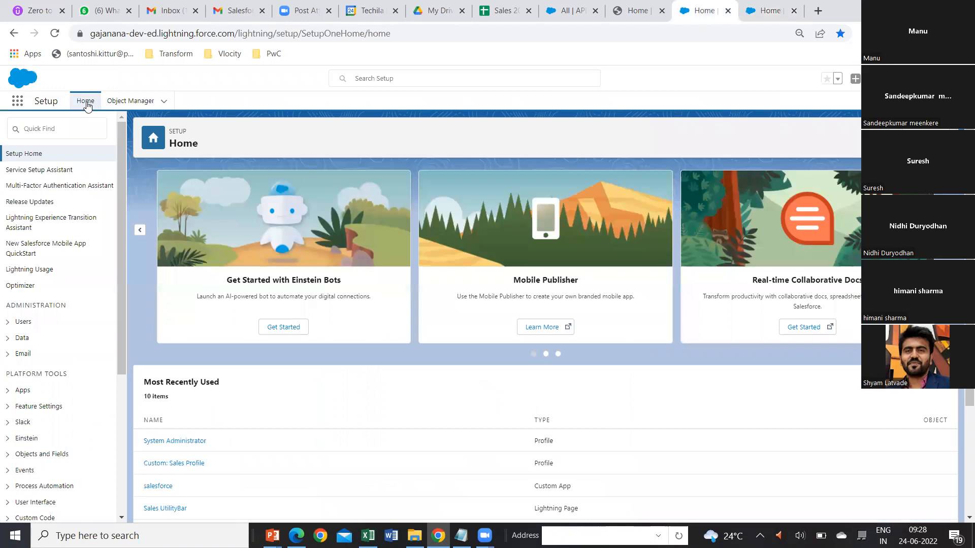
pyautogui.click(40, 130)
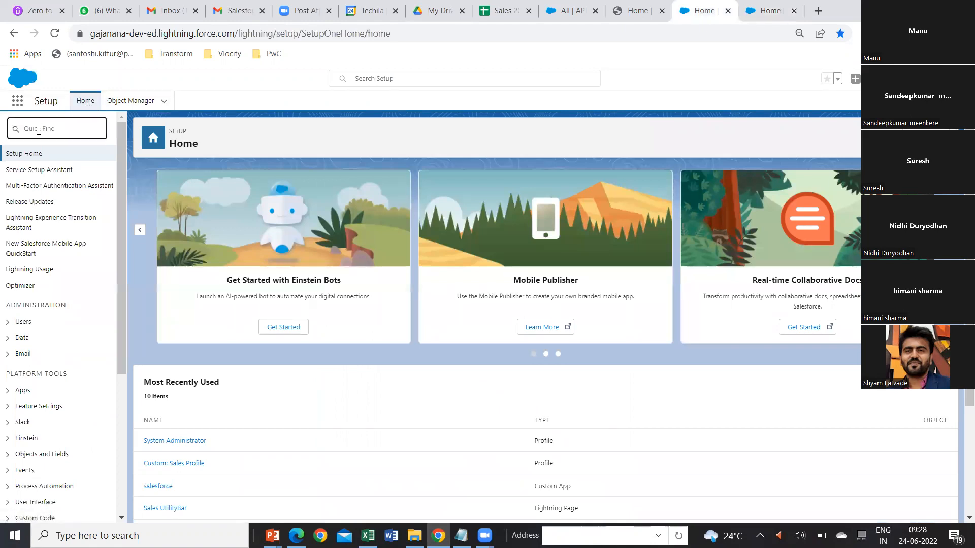
pyautogui.write('tab')
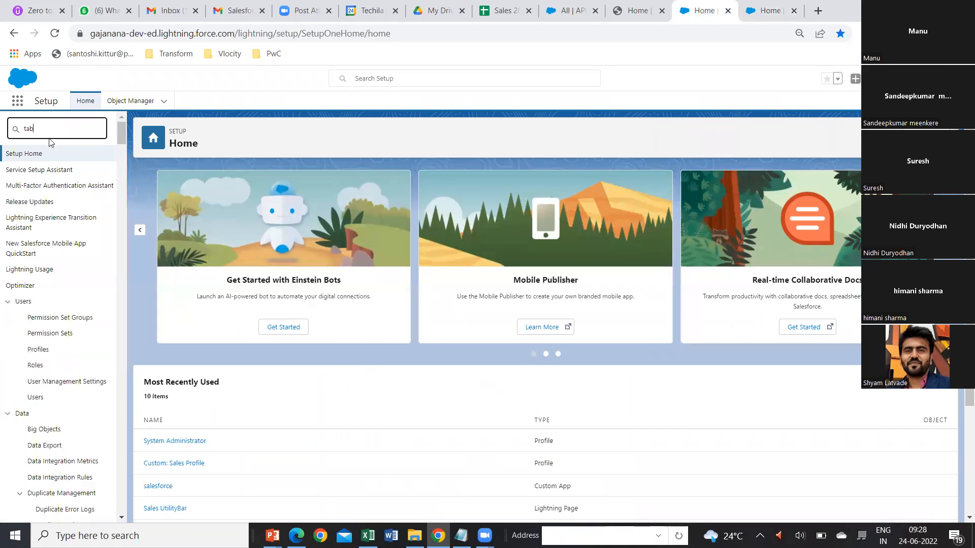
pyautogui.click(34, 187)
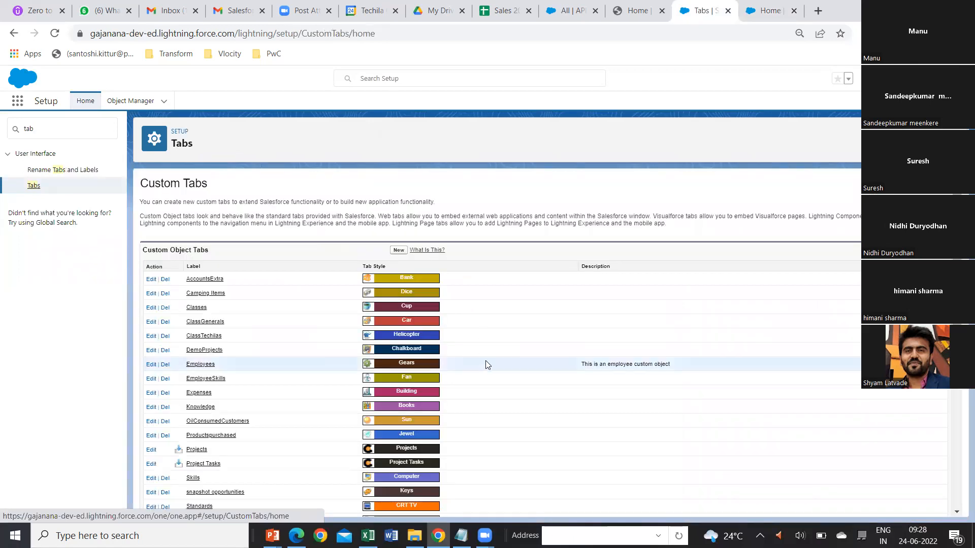
pyautogui.scroll(-5, 486, 361)
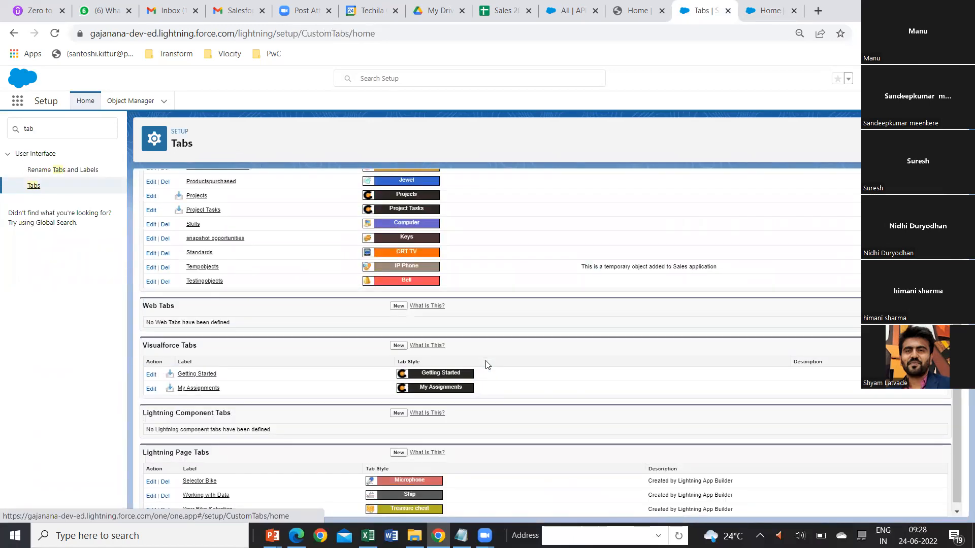
pyautogui.scroll(5, 487, 363)
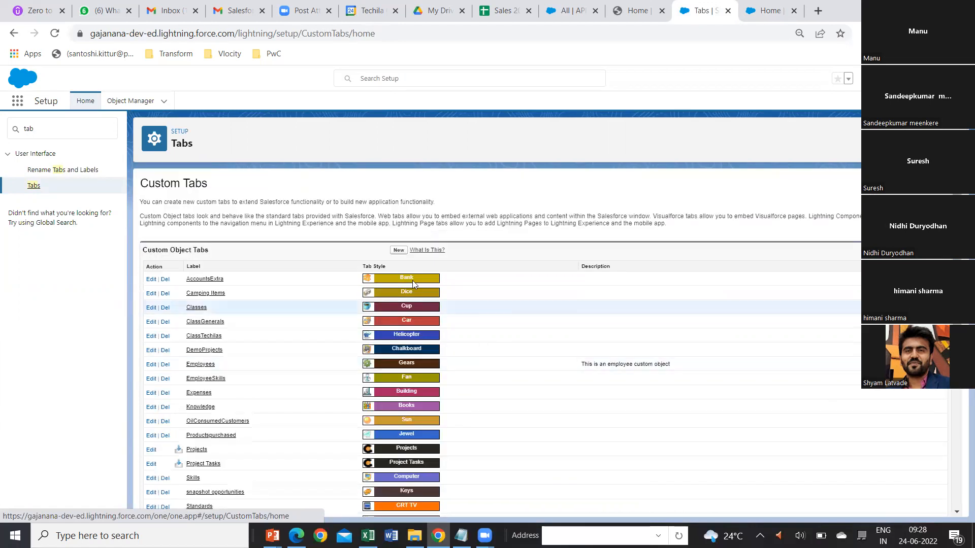
# Start a new custom object tab for Techila Training New with the Bottle tab style and proceed to the profile settings.
pyautogui.click(398, 250)
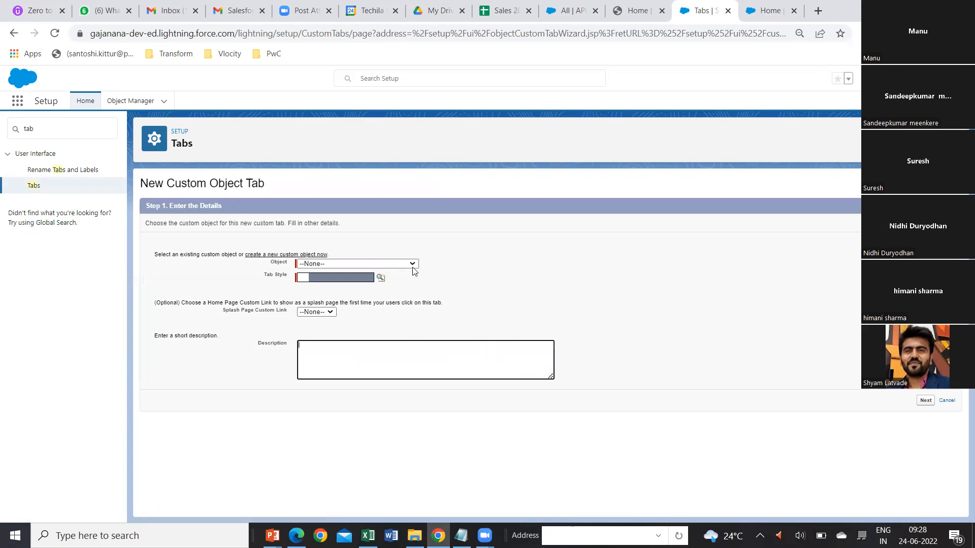
pyautogui.click(412, 264)
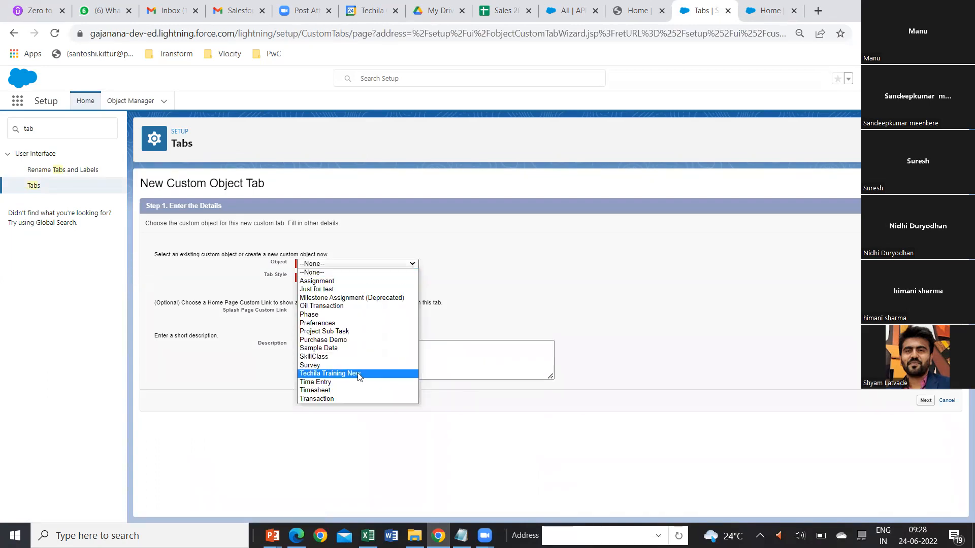
pyautogui.press('Return')
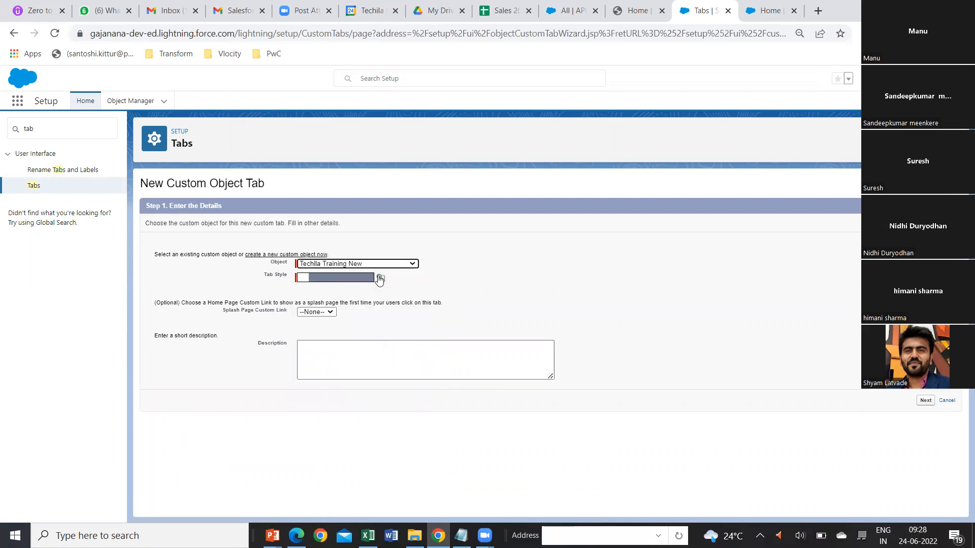
pyautogui.click(379, 279)
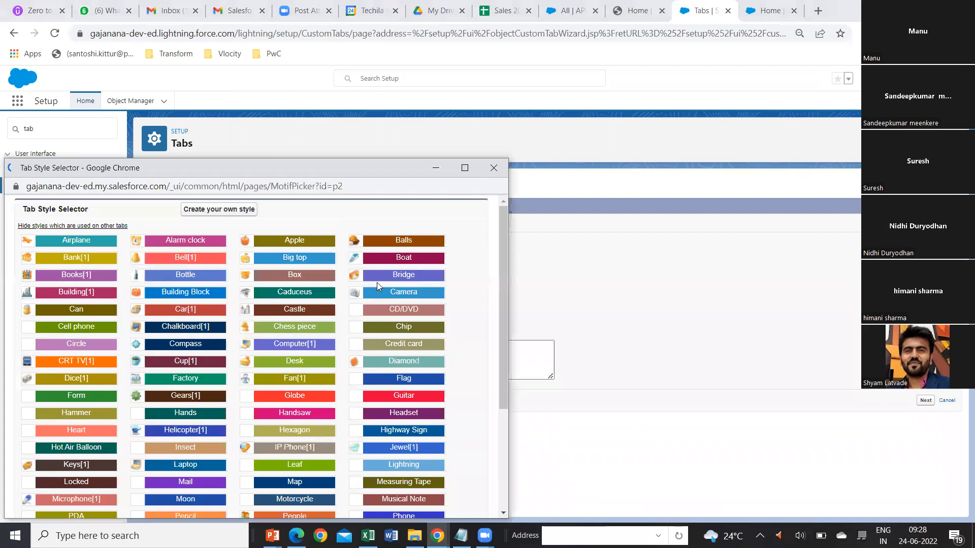
pyautogui.click(193, 278)
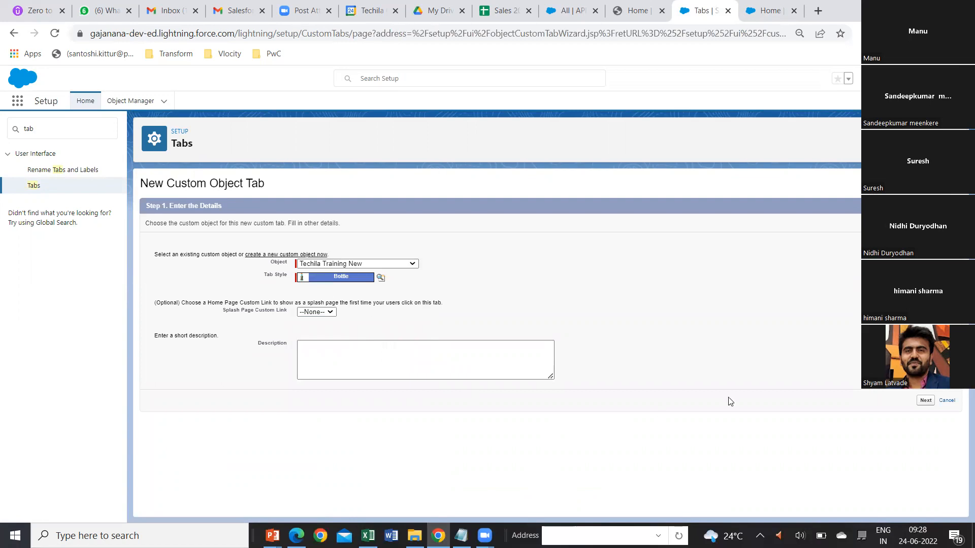
pyautogui.click(925, 401)
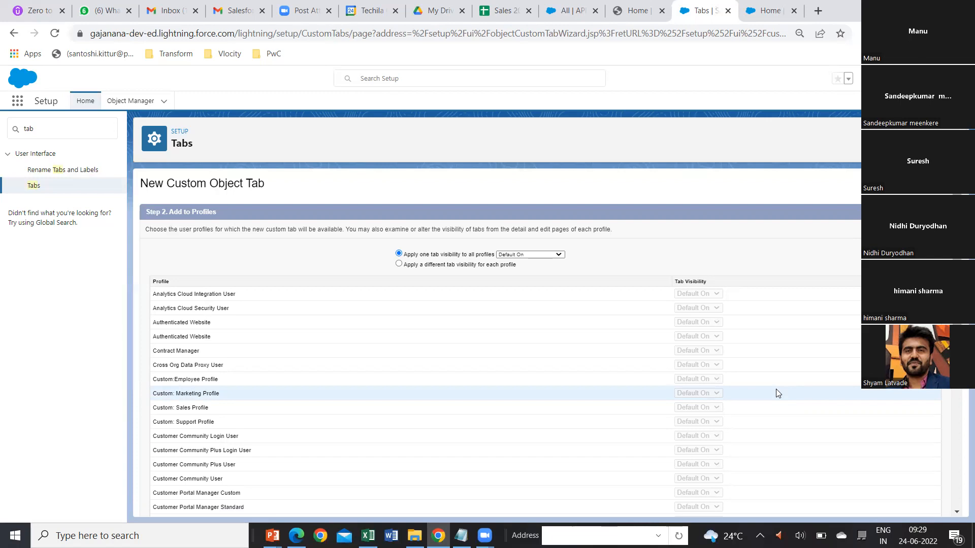
# Try separate tab visibility per profile, return to one visibility of Default On for all profiles, and proceed to the custom apps.
pyautogui.scroll(-7, 441, 425)
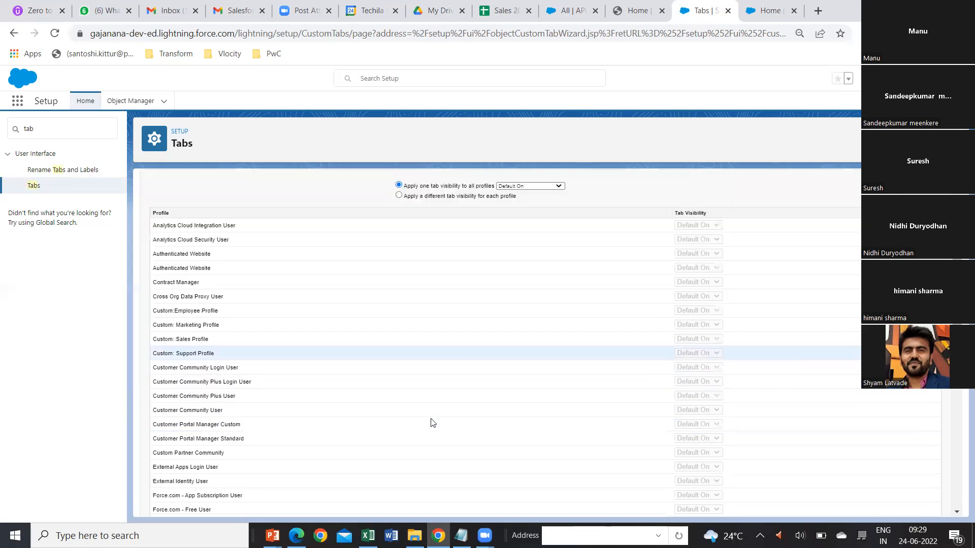
pyautogui.scroll(8, 431, 422)
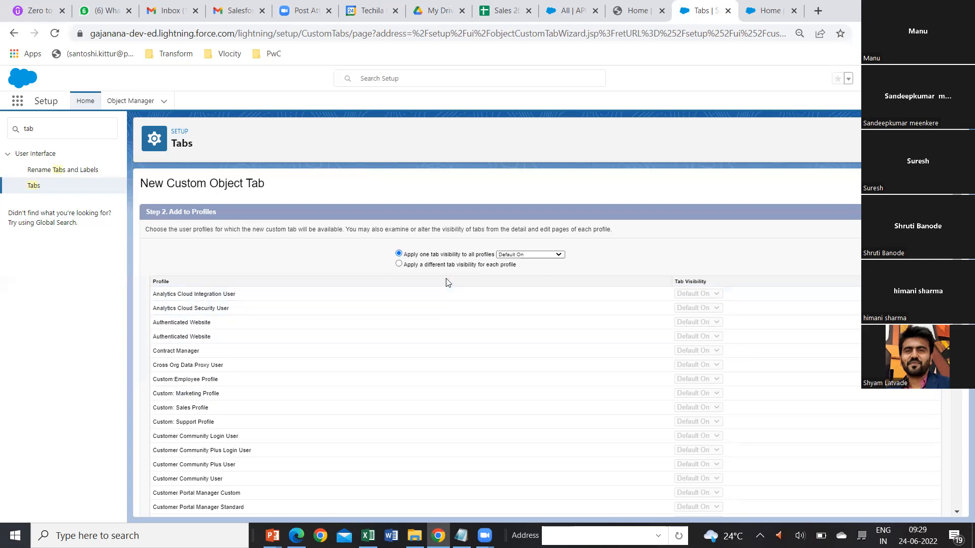
pyautogui.click(398, 264)
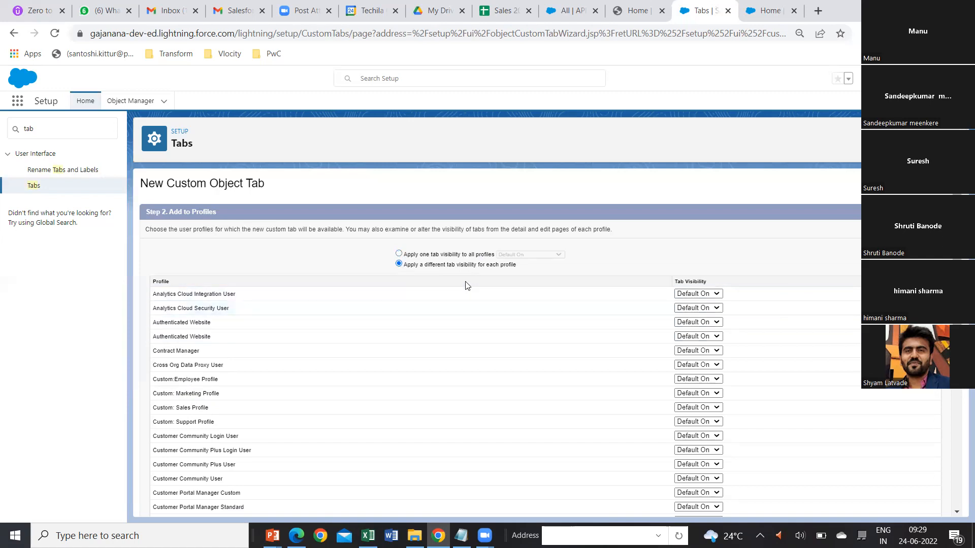
pyautogui.click(399, 253)
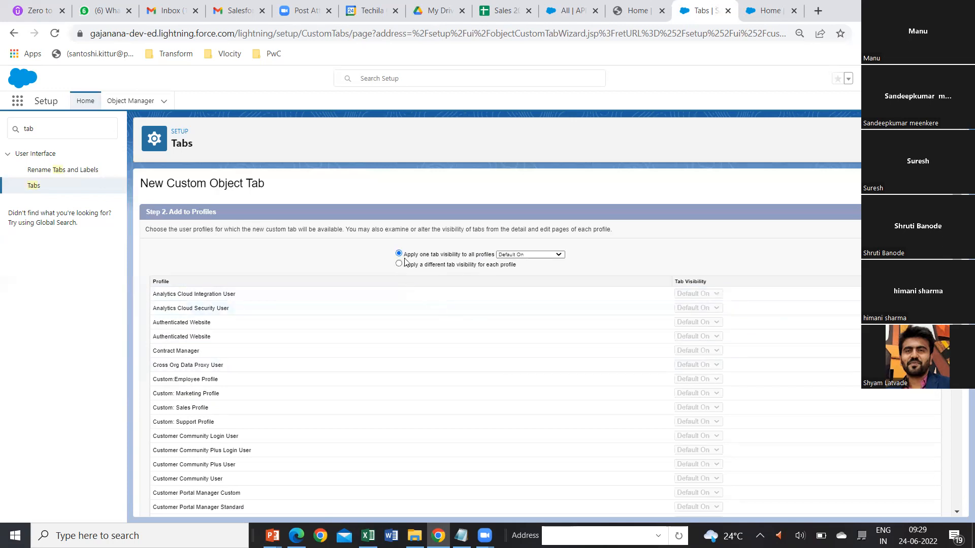
pyautogui.click(558, 254)
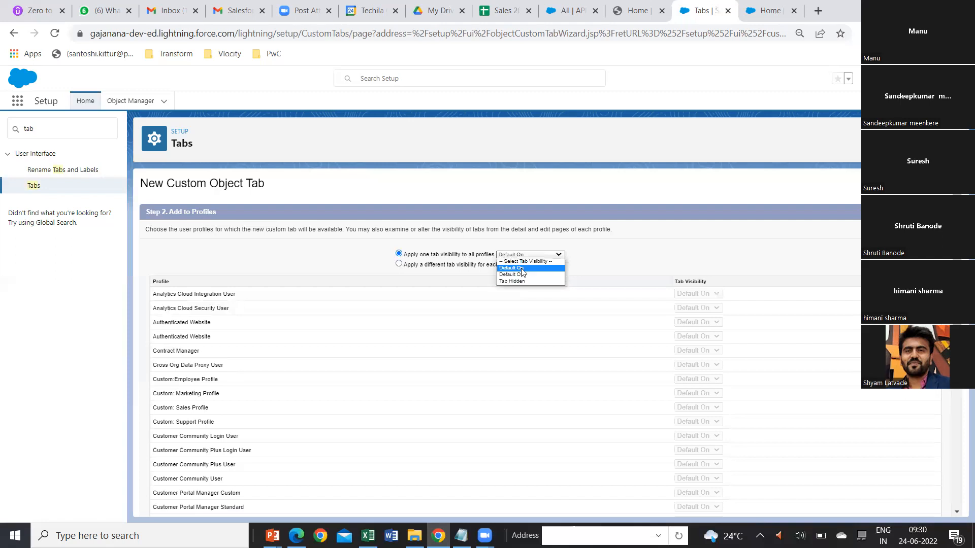
pyautogui.click(599, 363)
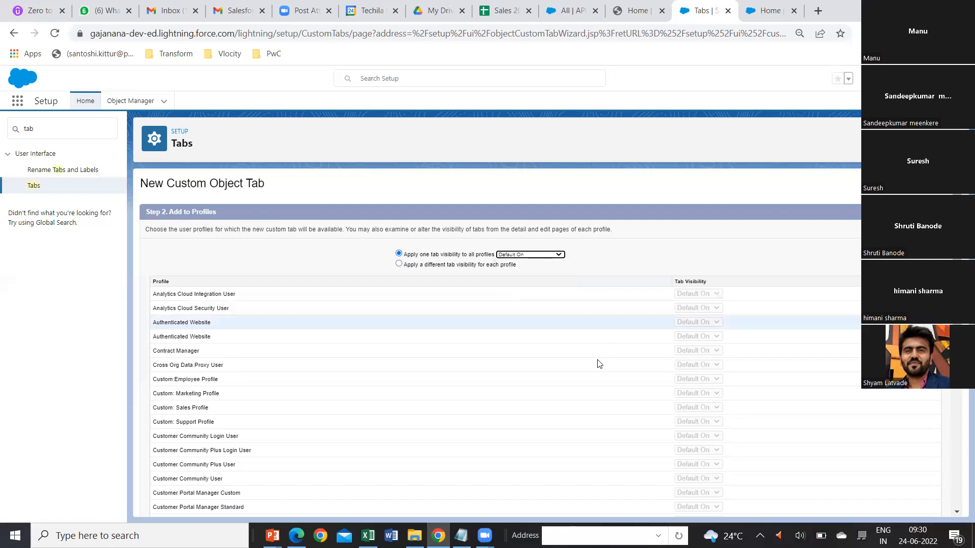
pyautogui.scroll(-1, 600, 364)
pyautogui.scroll(-6, 599, 363)
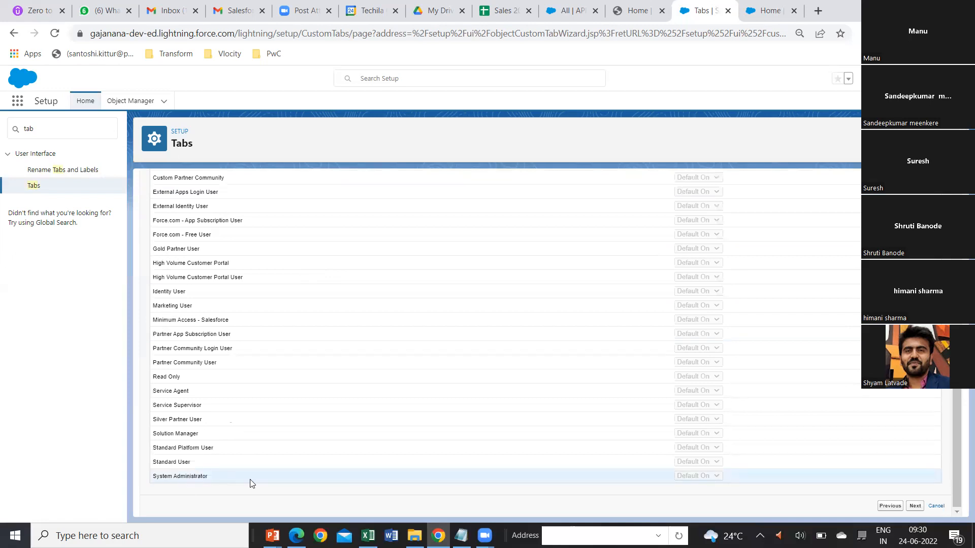
pyautogui.scroll(7, 426, 401)
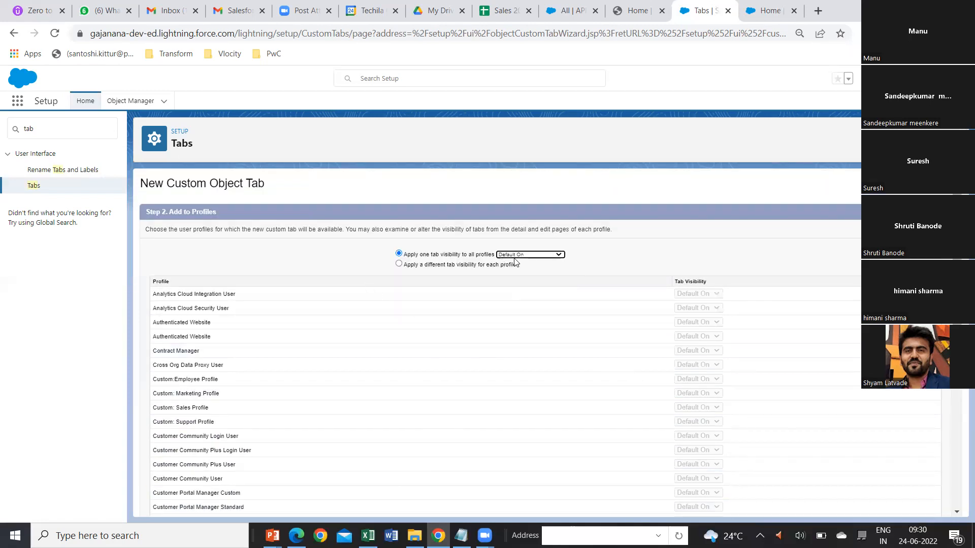
pyautogui.scroll(-7, 655, 401)
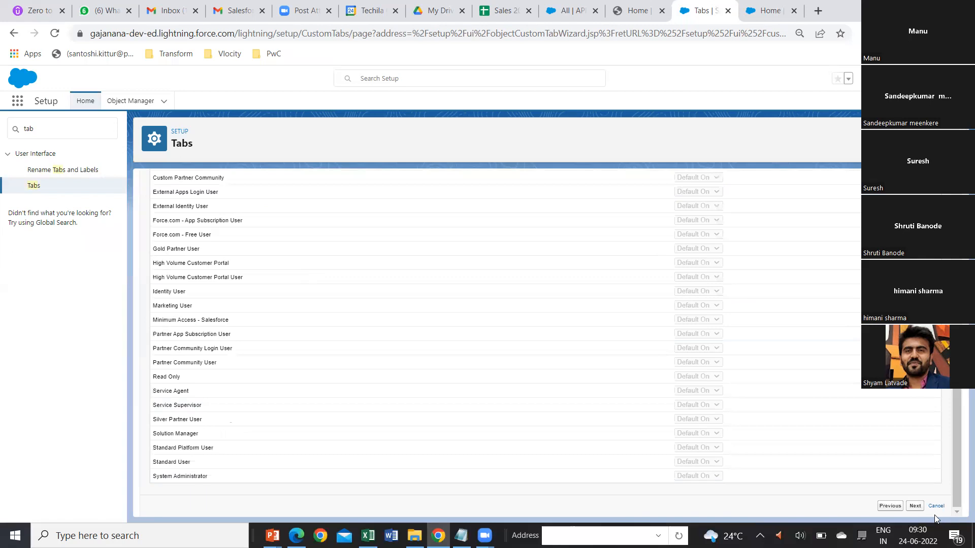
pyautogui.click(916, 507)
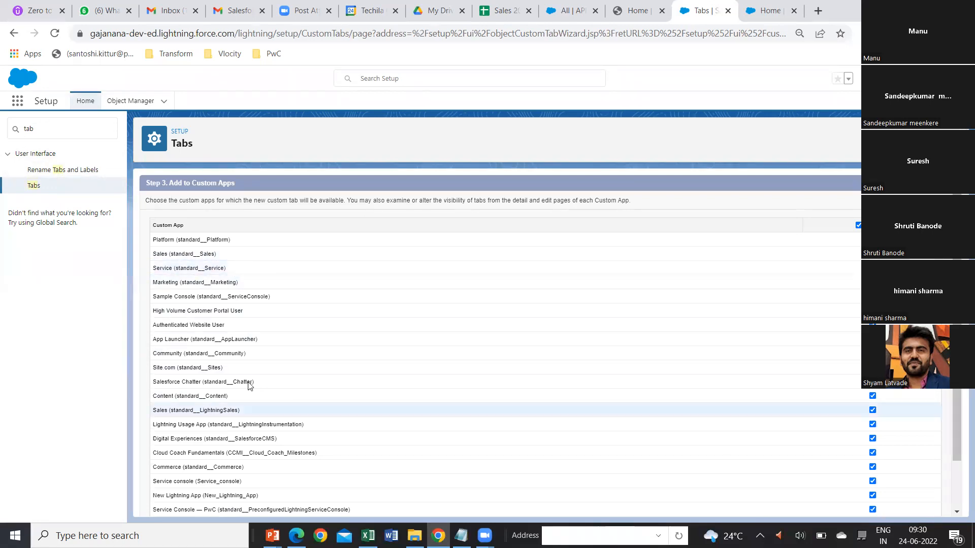
# Review the custom apps that include the new tab, keep them all selected, and save the tab.
pyautogui.scroll(-3, 349, 416)
pyautogui.scroll(3, 348, 417)
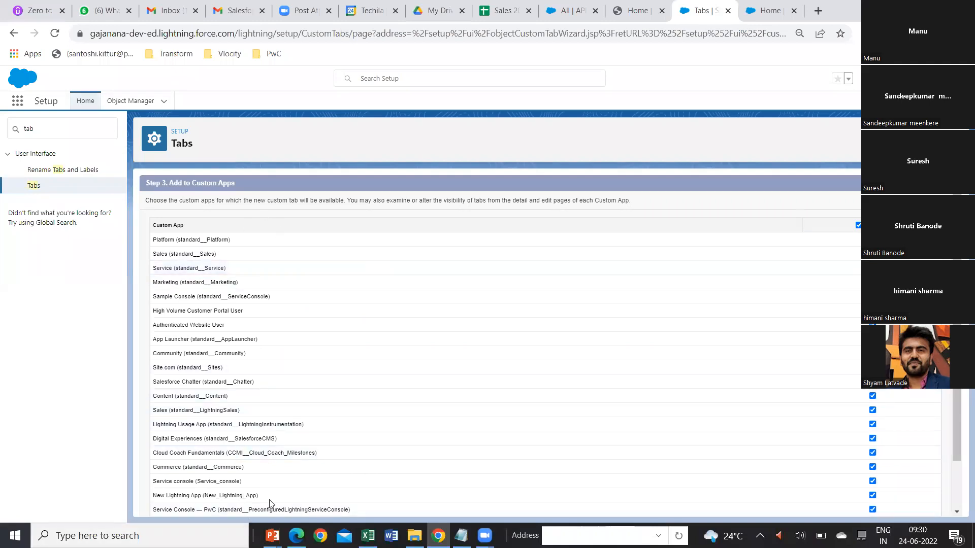
pyautogui.scroll(-2, 349, 414)
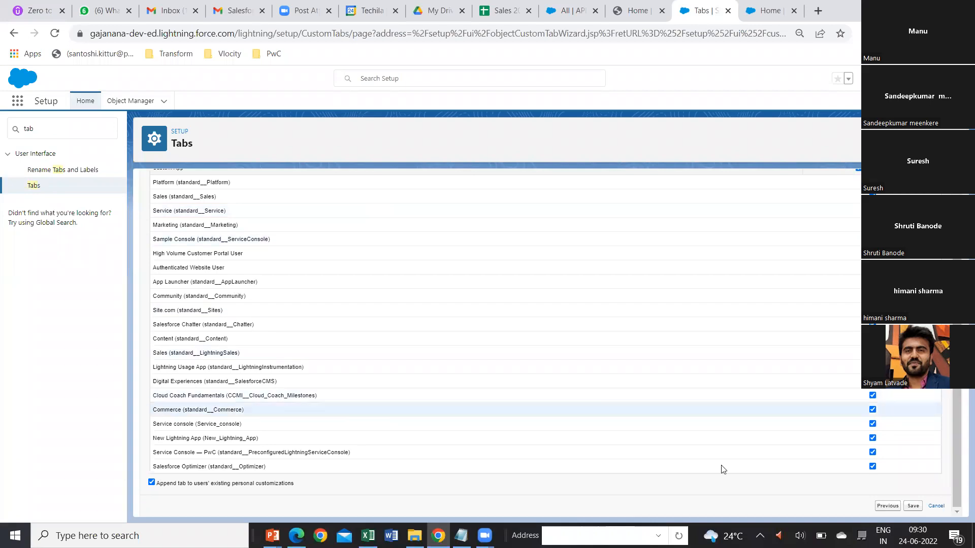
pyautogui.click(914, 507)
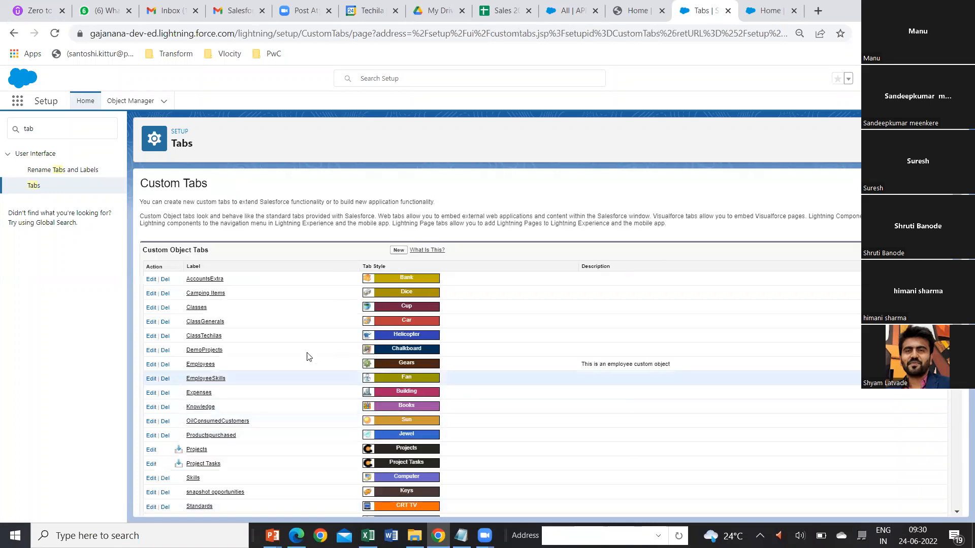
# Examine the Custom Object Tabs list for the TechilaTrainings entry and its tab style.
pyautogui.scroll(-4, 291, 372)
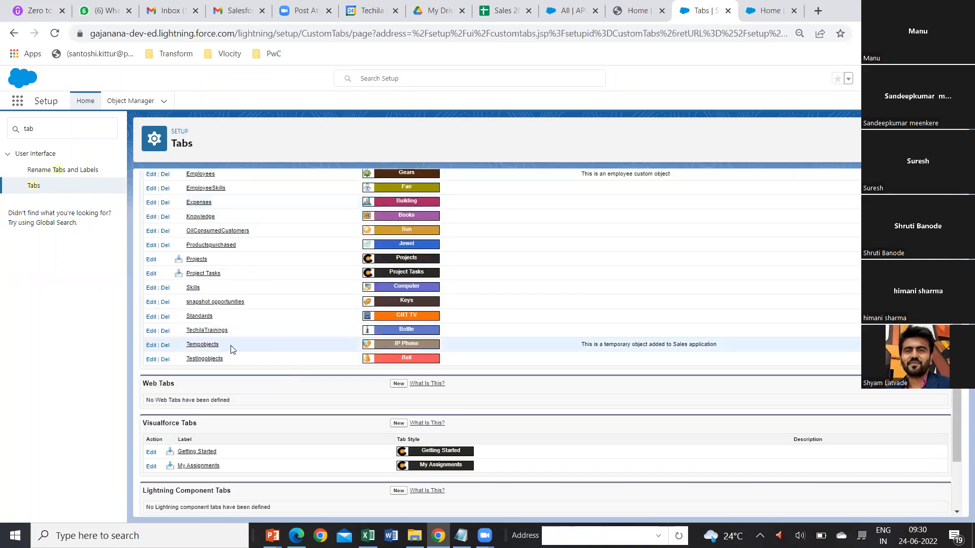
pyautogui.scroll(4, 257, 353)
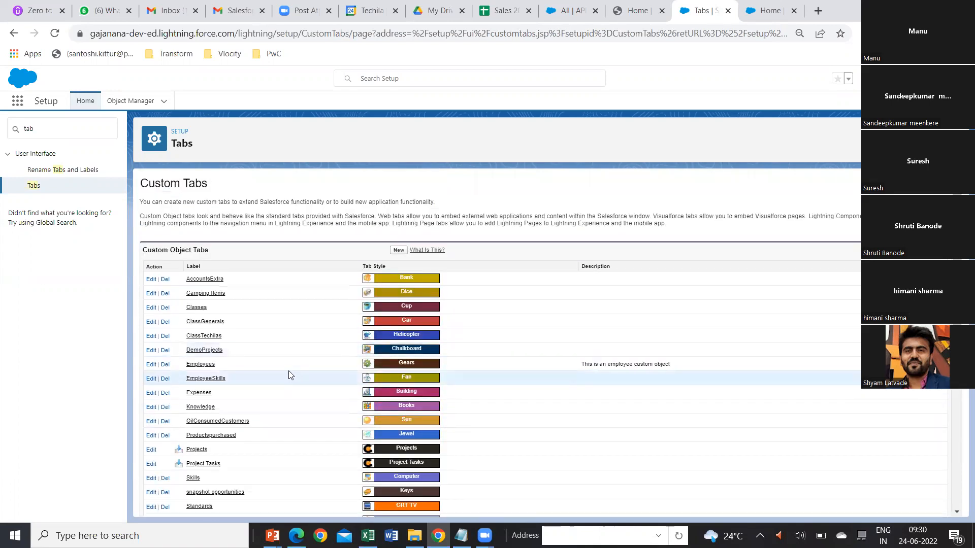
pyautogui.scroll(-5, 289, 375)
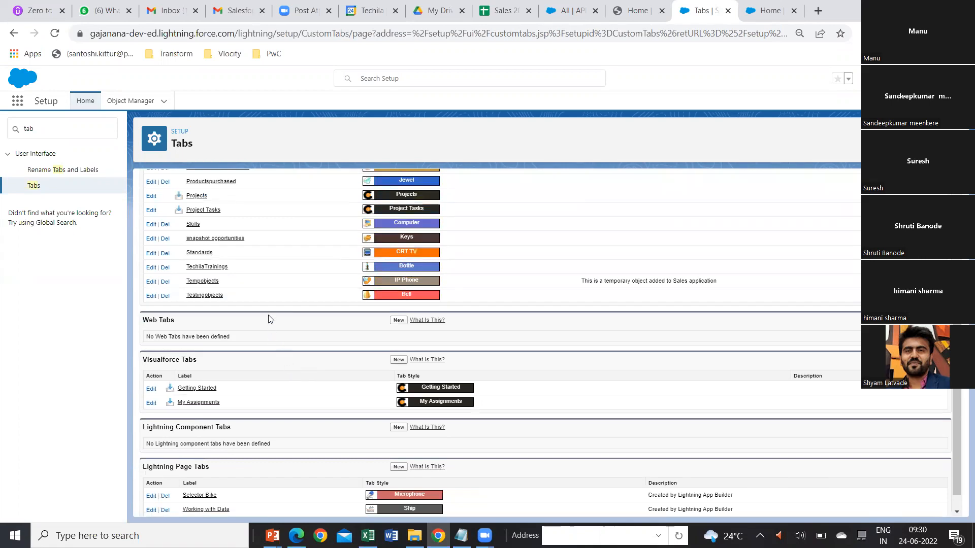
pyautogui.scroll(3, 268, 319)
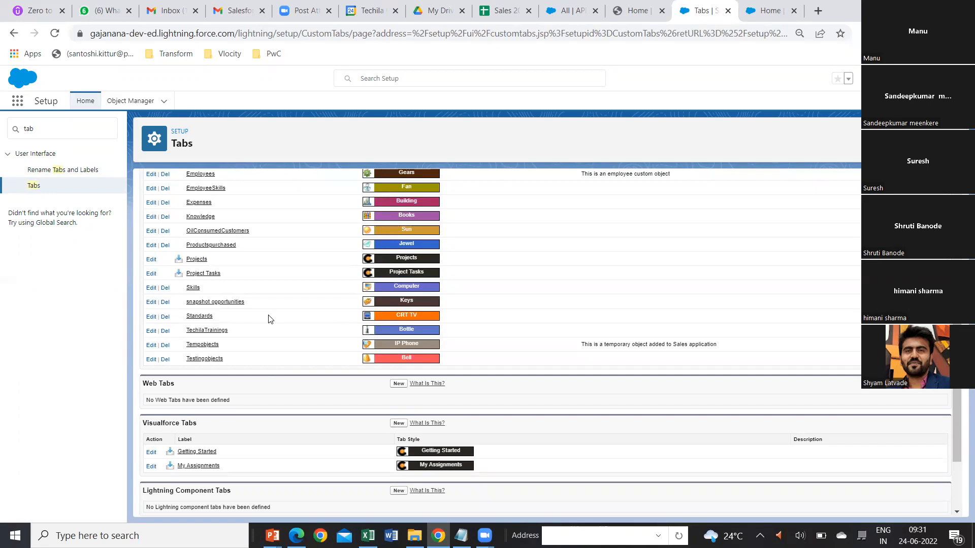
pyautogui.scroll(2, 268, 319)
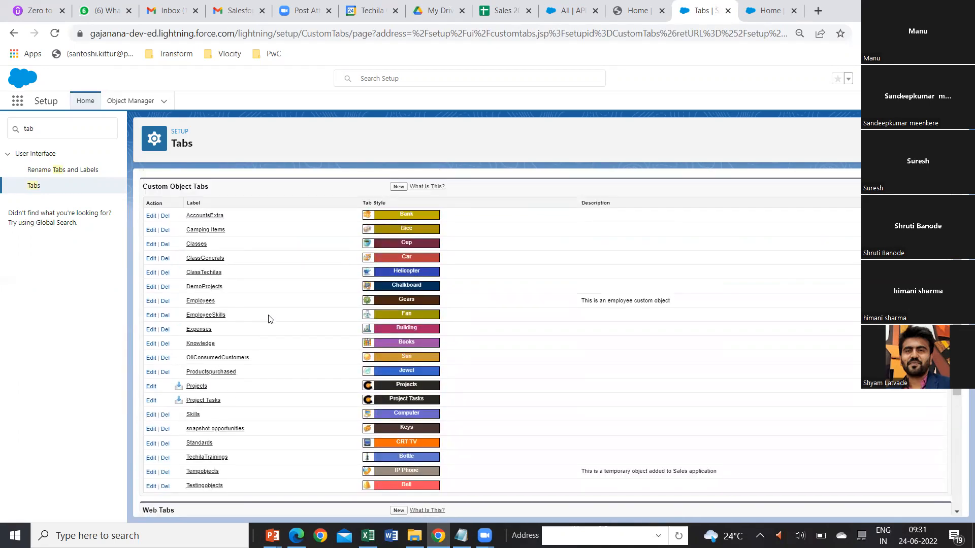
pyautogui.scroll(-2, 268, 319)
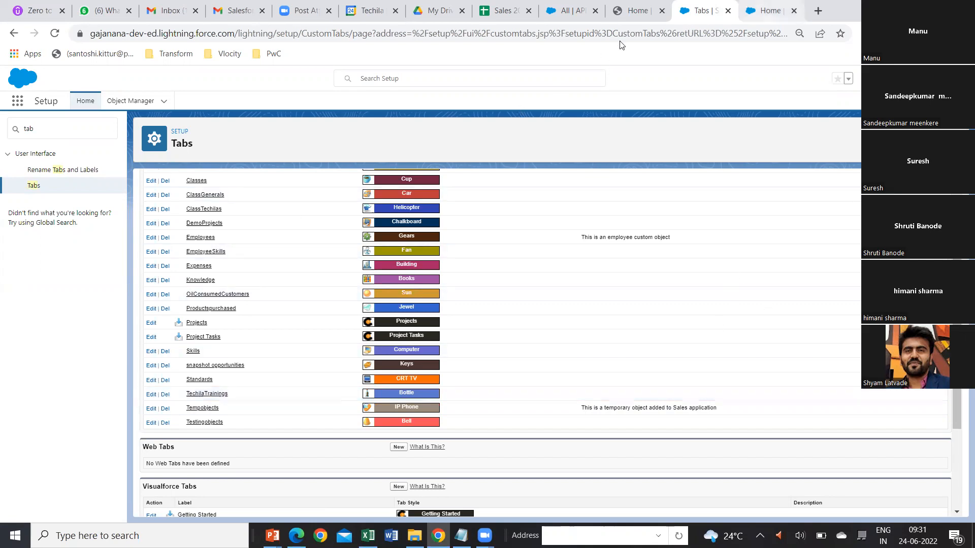
# Switch to the Sales app, reload the page, and check its additional navigation items for the new tab.
pyautogui.hotkey('ctrl', 'Tab')
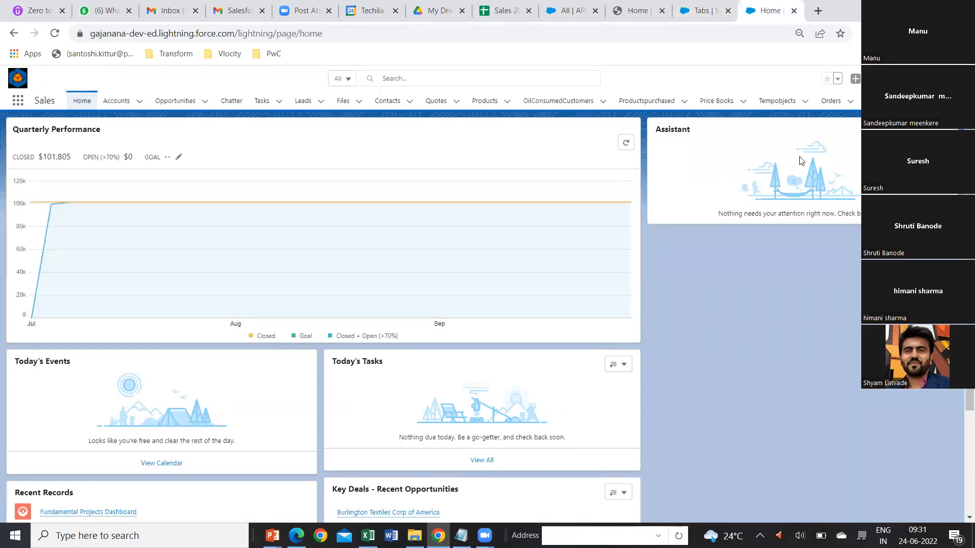
pyautogui.click(927, 101)
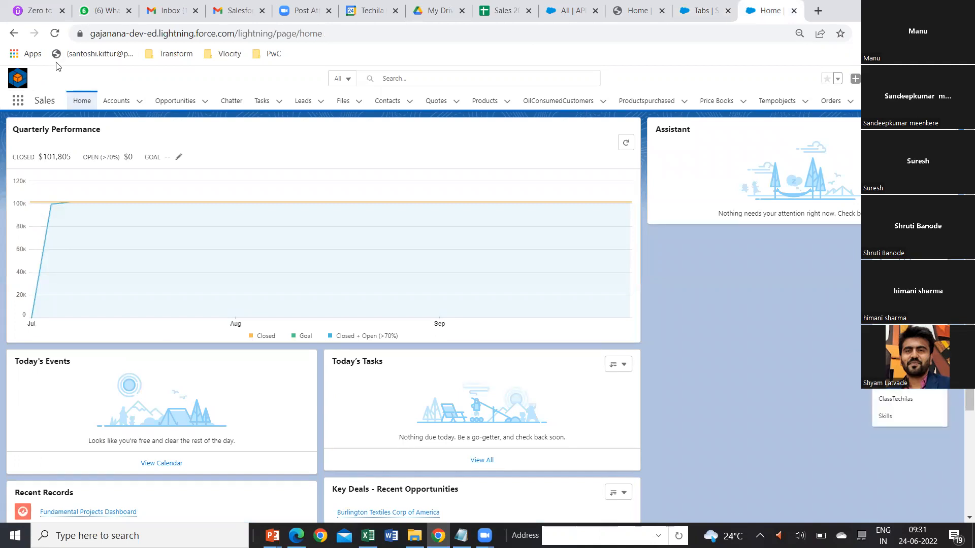
pyautogui.click(56, 34)
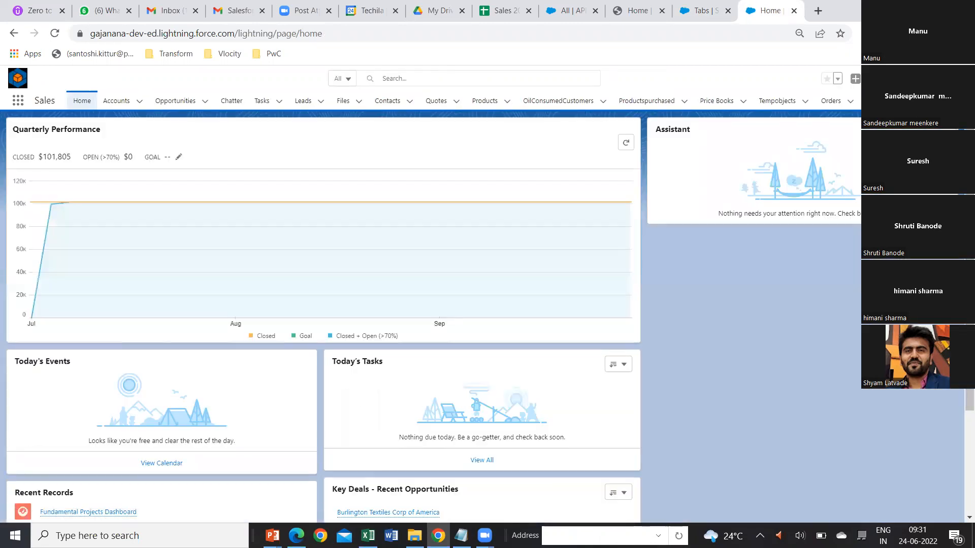
pyautogui.click(929, 101)
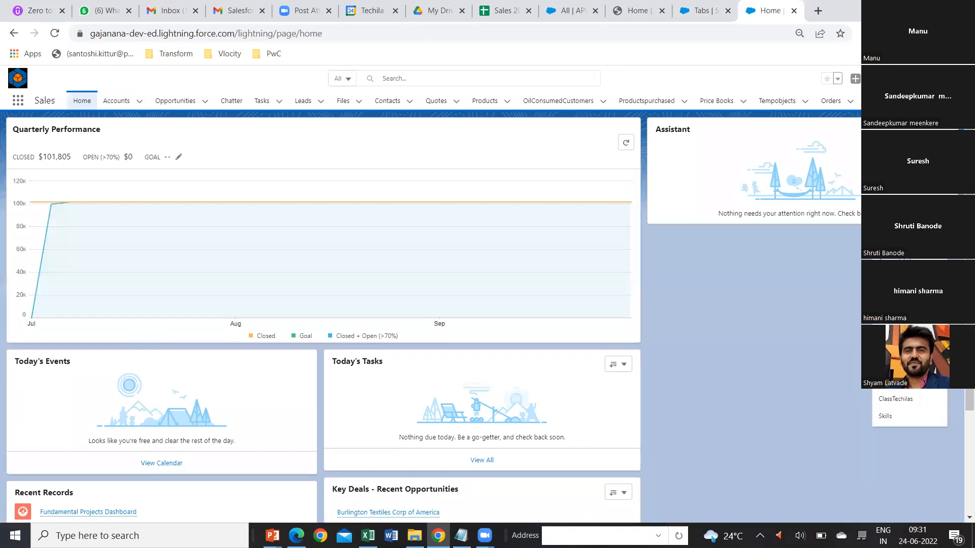
# Look through the Sales app's editable navigation items for the TechilaTrainings tab, close the list unchanged, and recheck the additional navigation items.
pyautogui.click(929, 101)
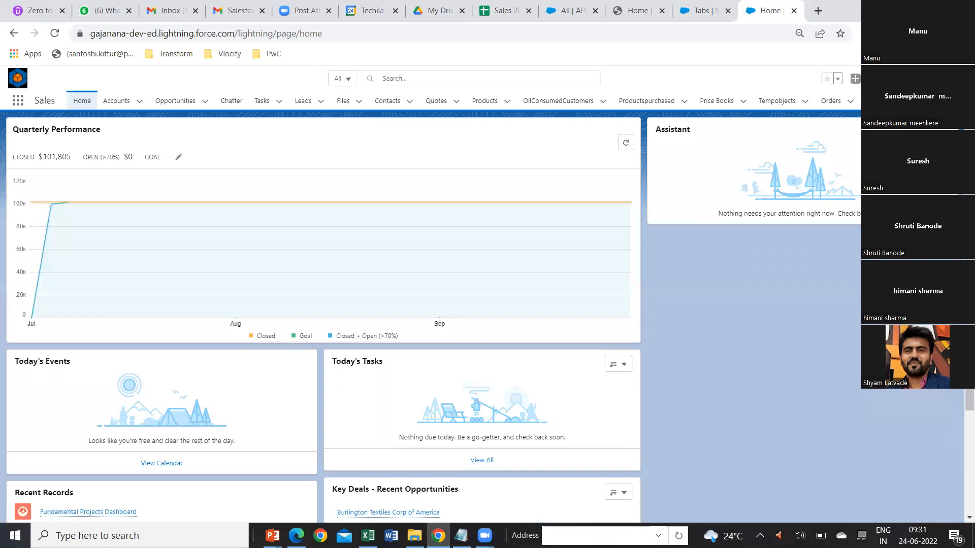
pyautogui.click(957, 100)
pyautogui.scroll(-2, 463, 339)
pyautogui.scroll(-4, 465, 343)
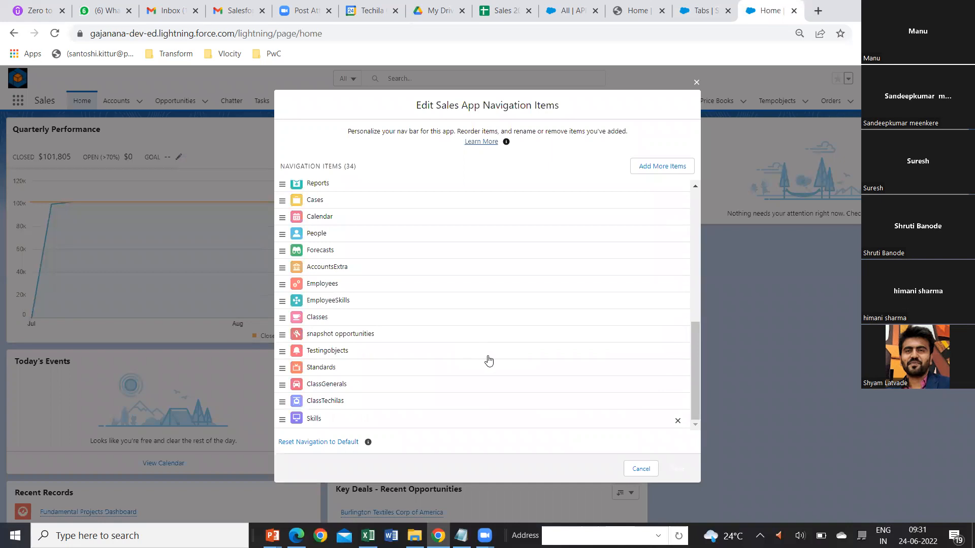
pyautogui.scroll(1, 488, 361)
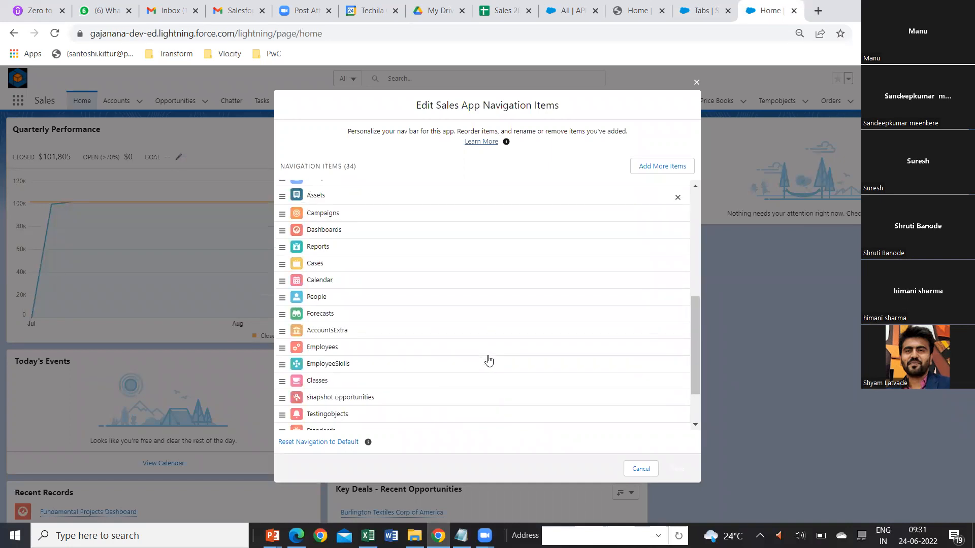
pyautogui.scroll(5, 488, 360)
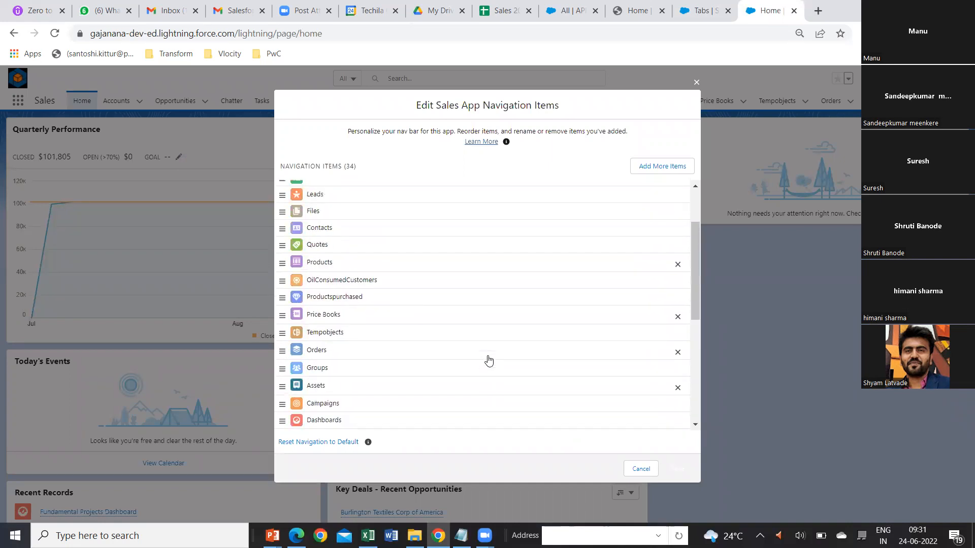
pyautogui.scroll(1, 488, 361)
pyautogui.scroll(-10, 488, 360)
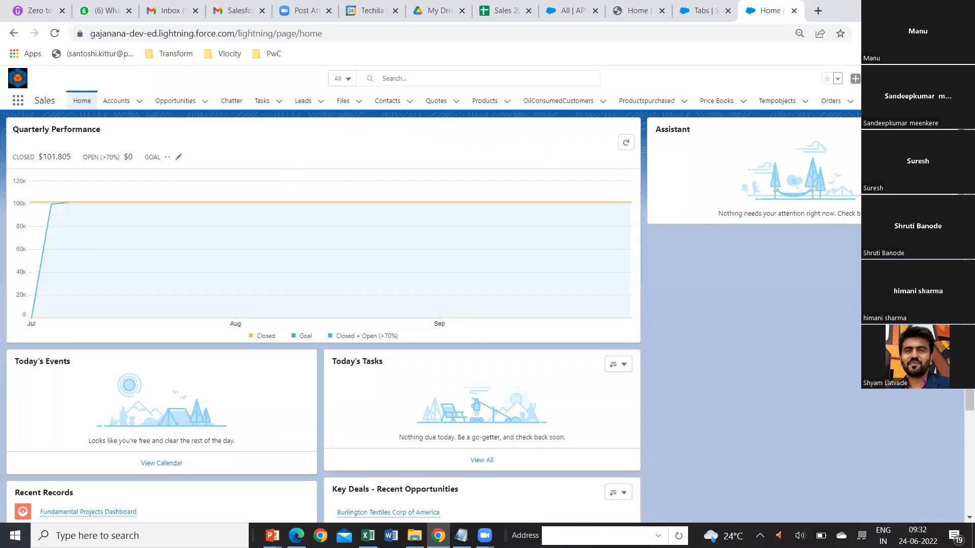
pyautogui.click(929, 101)
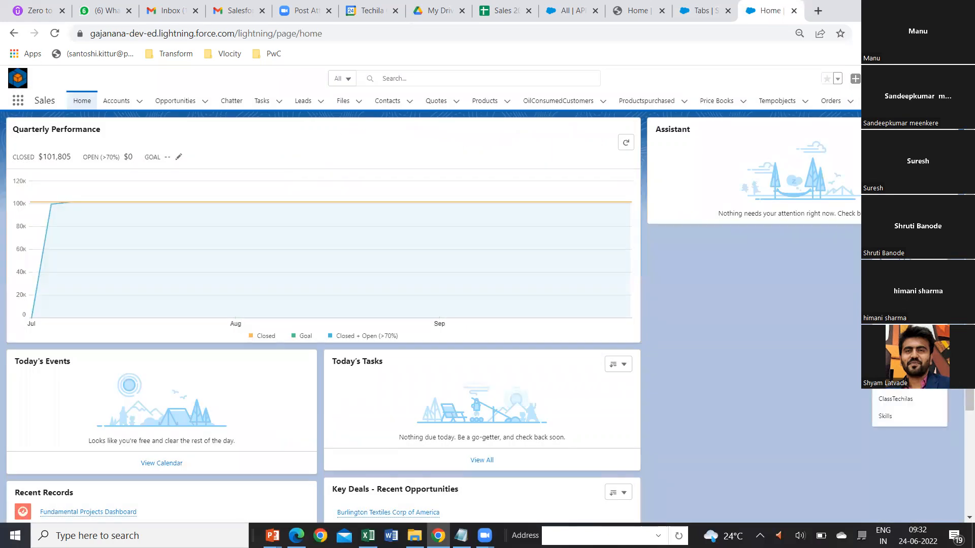
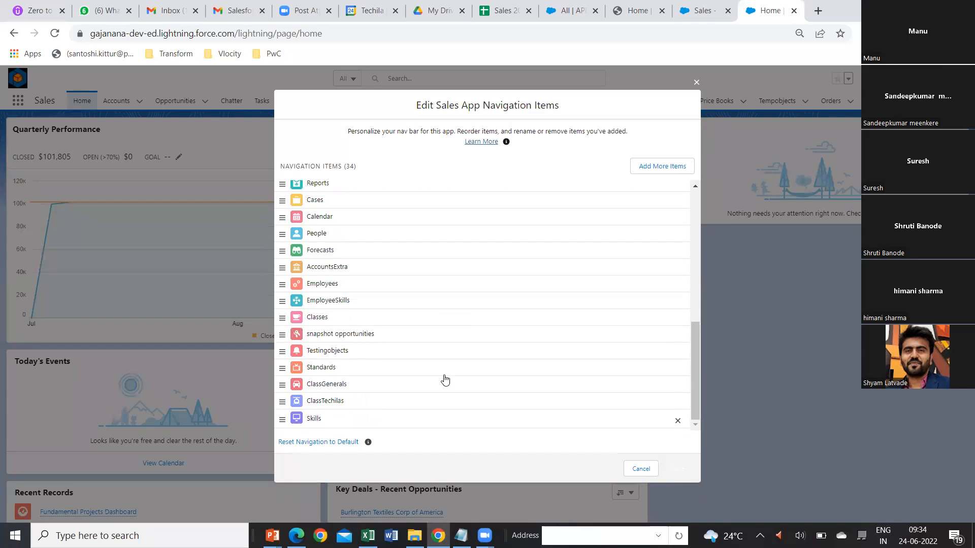
# Compare the Selected Items in the Sales app's Navigation Items settings with the app's editable navigation list, and close that list unchanged.
pyautogui.hotkey('ctrl', 'shift', 'Tab')
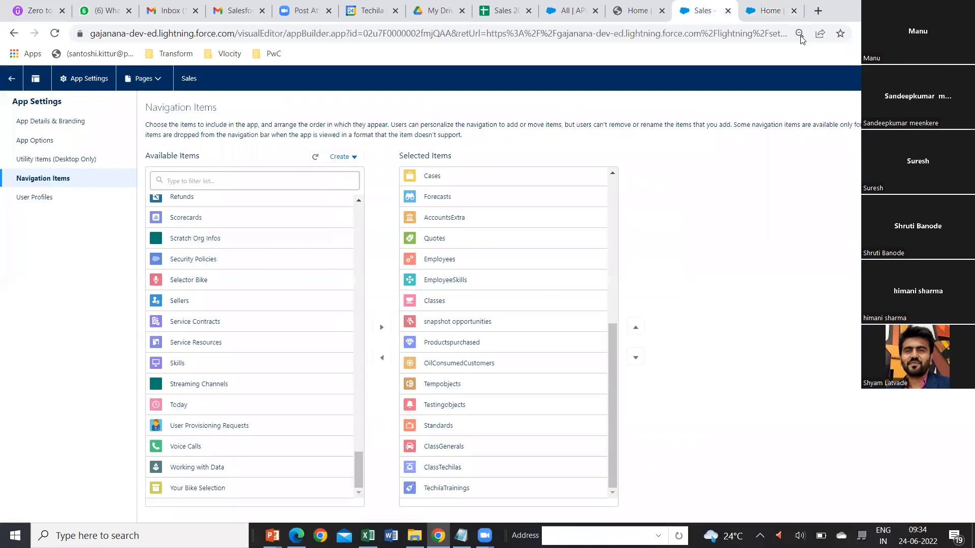
pyautogui.click(765, 11)
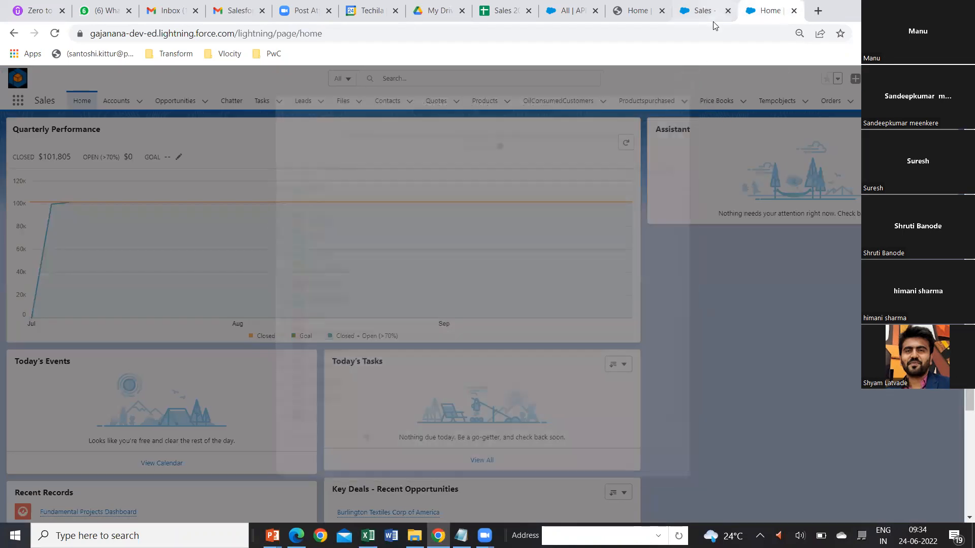
pyautogui.click(709, 12)
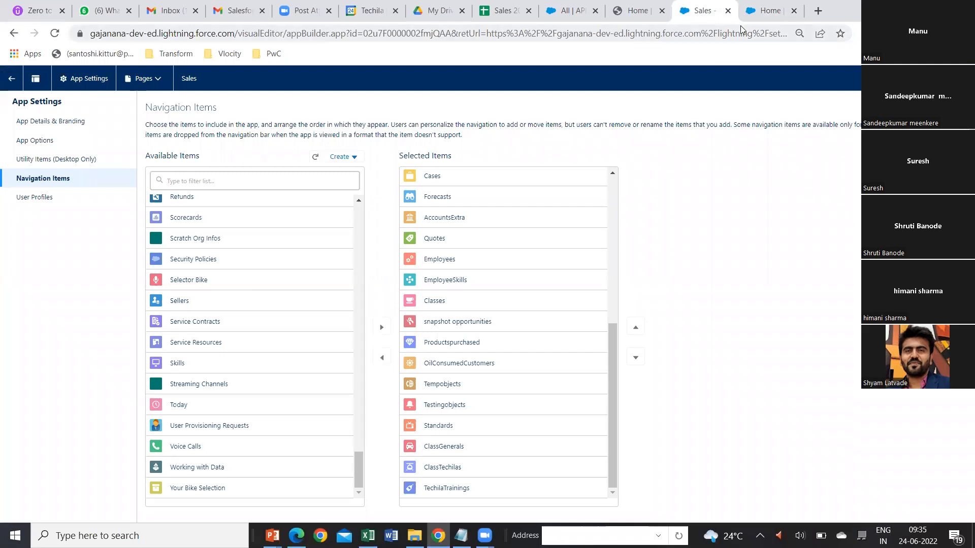
pyautogui.click(768, 11)
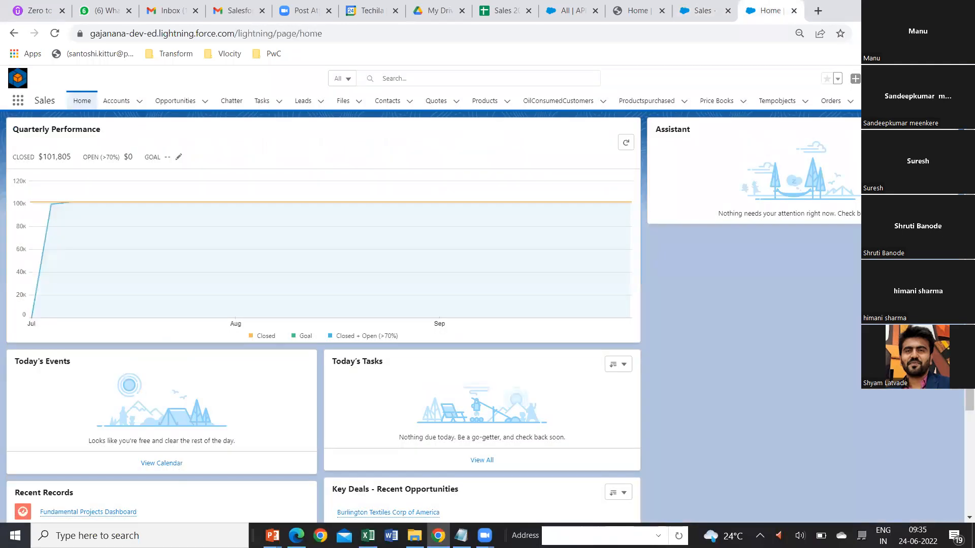
# Log out of the Salesforce org and close the leftover Sales app settings and home pages.
pyautogui.click(945, 79)
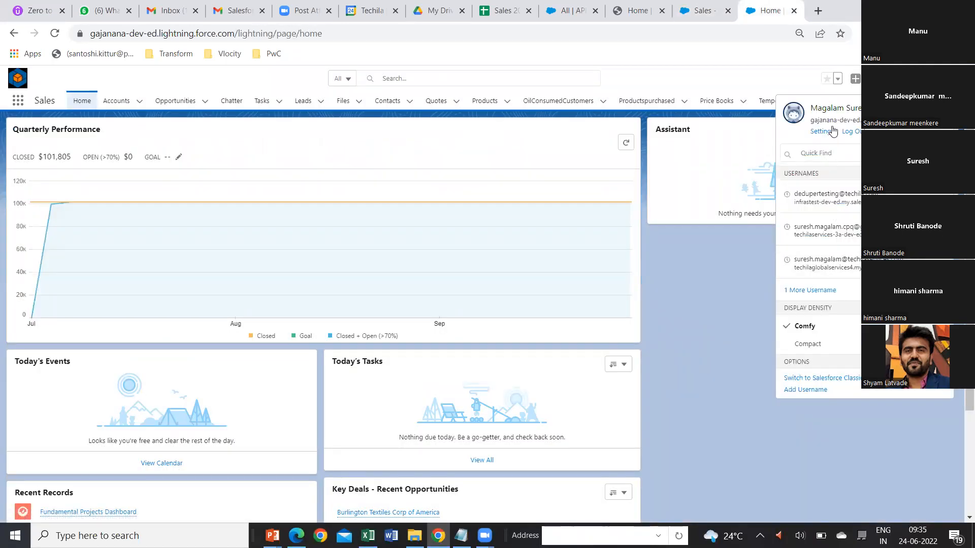
pyautogui.click(846, 133)
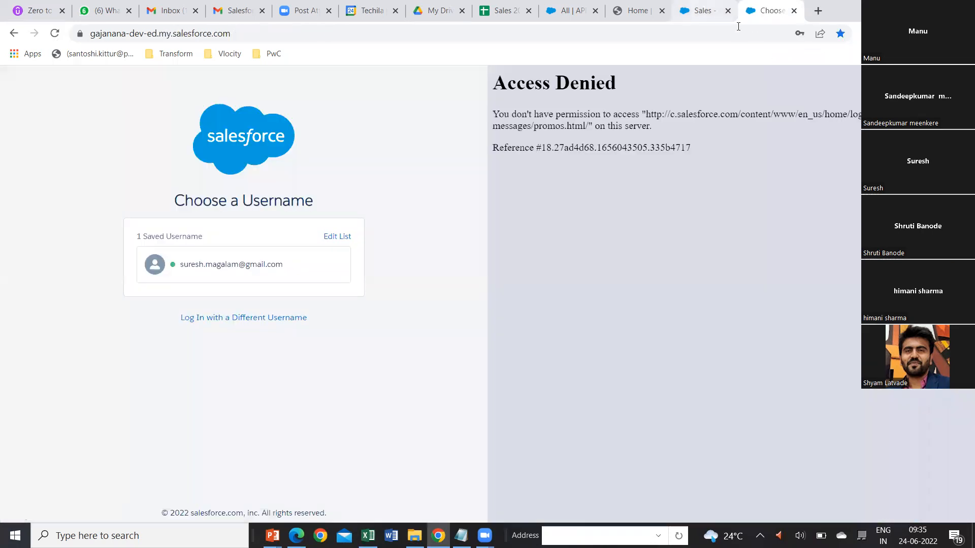
pyautogui.click(734, 15)
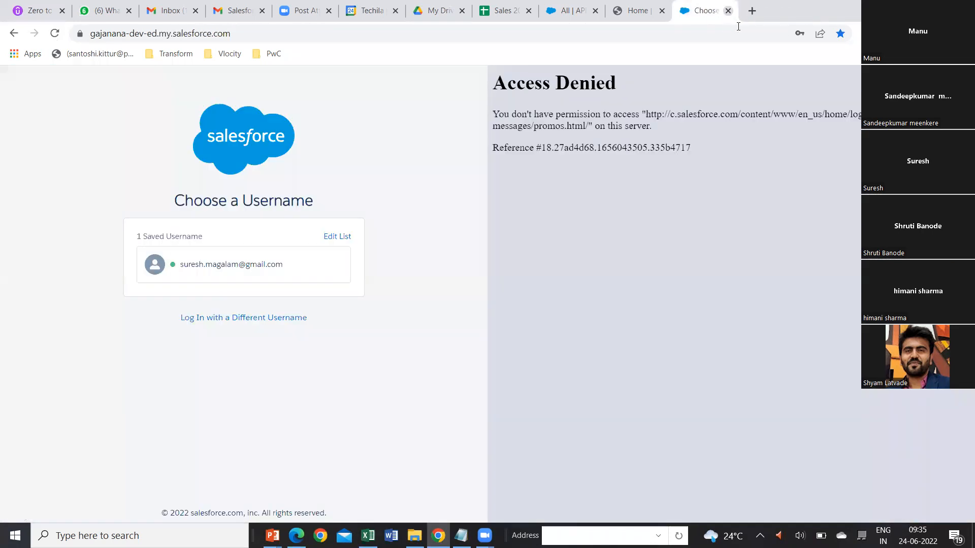
pyautogui.click(728, 11)
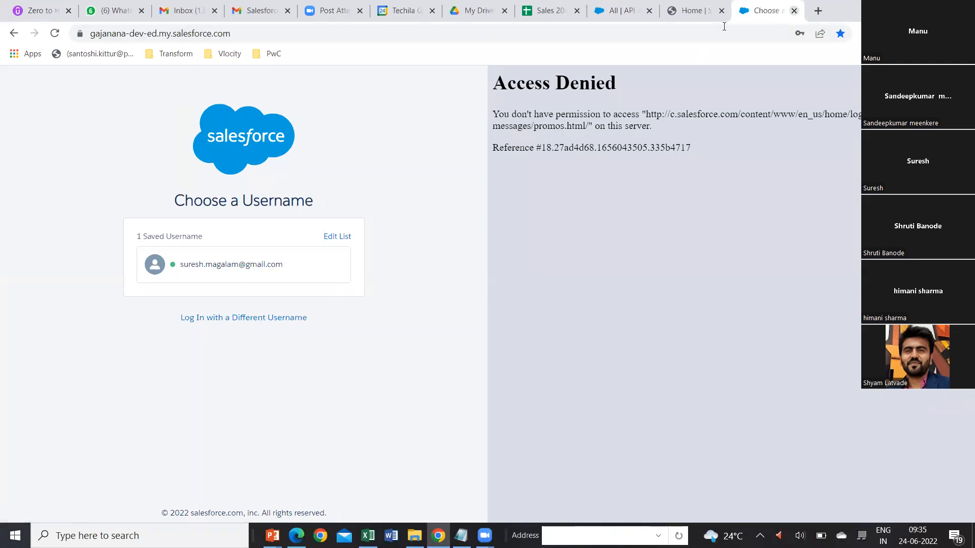
pyautogui.click(794, 11)
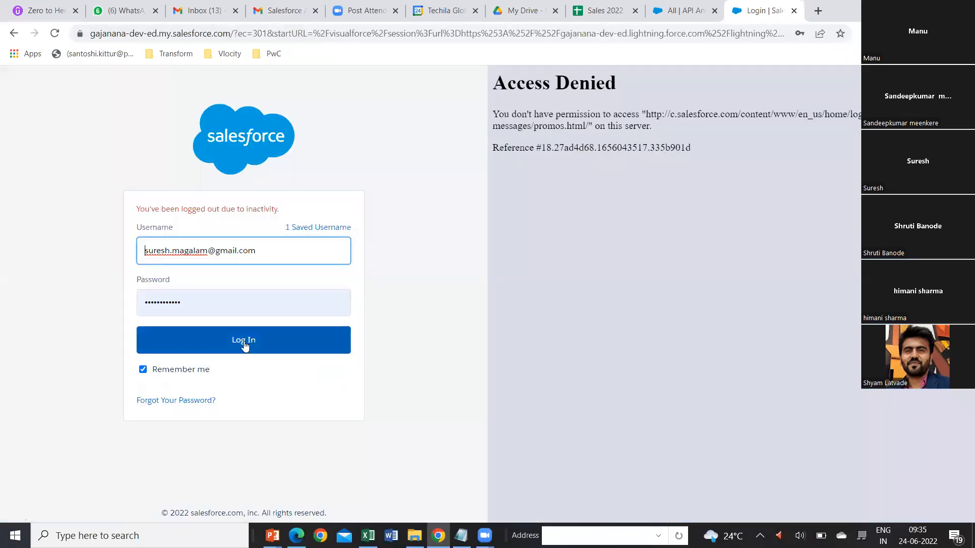
# Log back in to the org with the saved credentials and close the old API Anomaly Event Stores page.
pyautogui.click(244, 346)
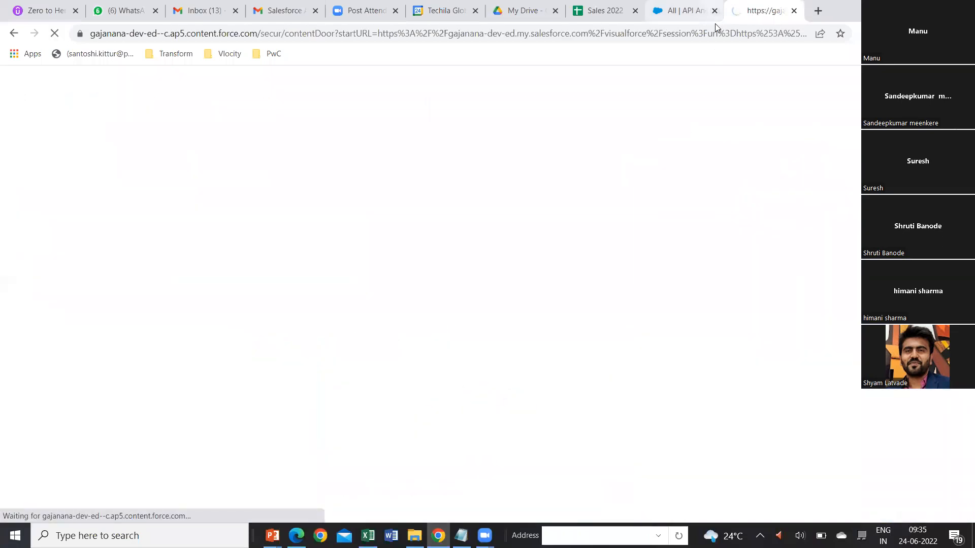
pyautogui.click(715, 23)
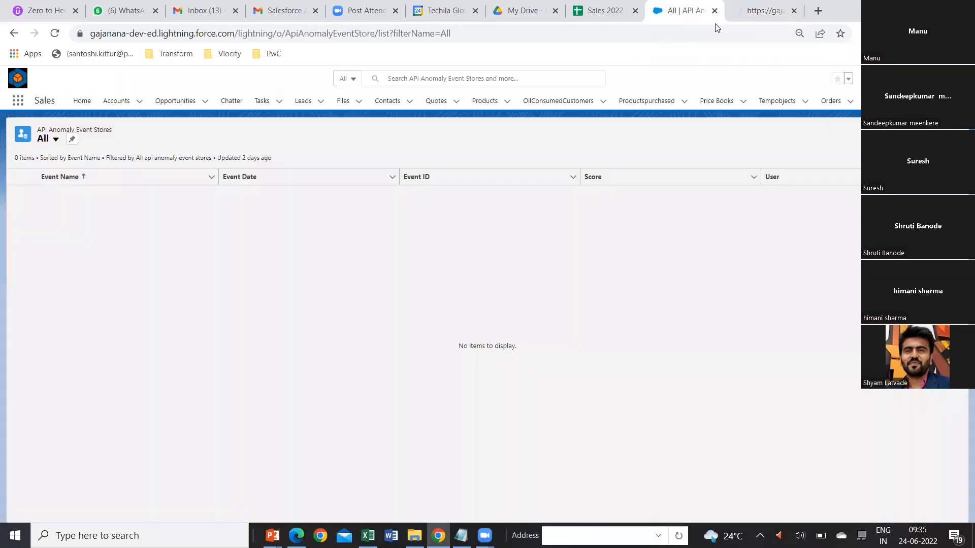
pyautogui.click(714, 10)
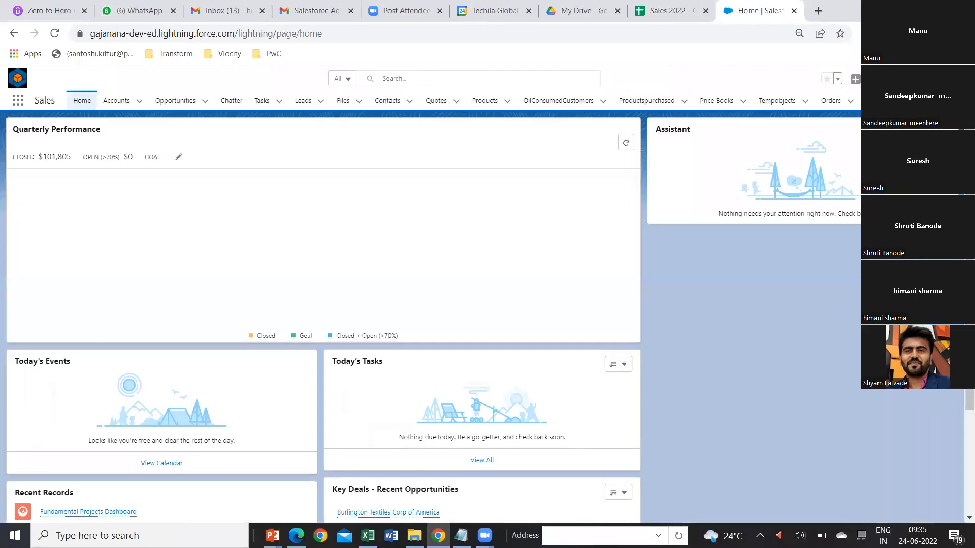
# Open TechilaTrainings from the Sales app's additional navigation items and create a record named First Batch.
pyautogui.click(925, 101)
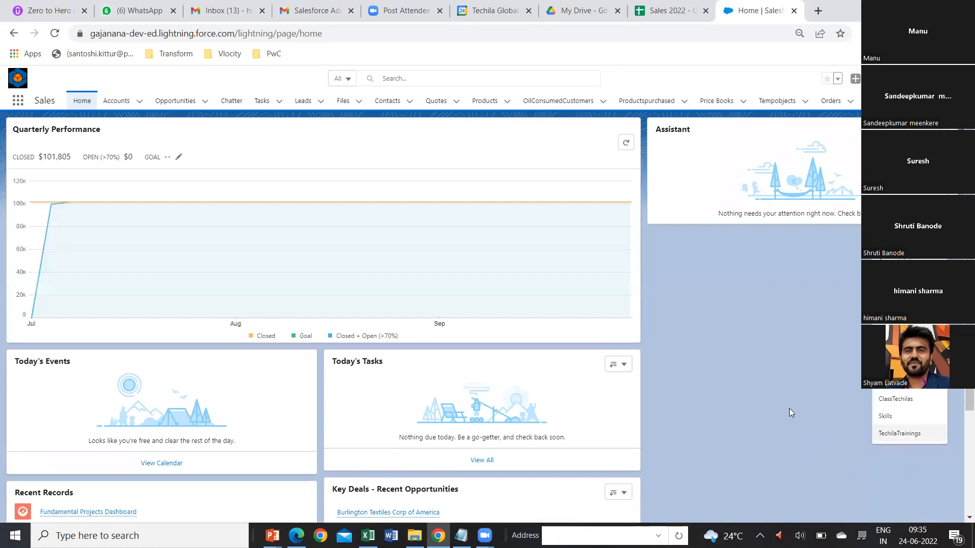
pyautogui.click(888, 435)
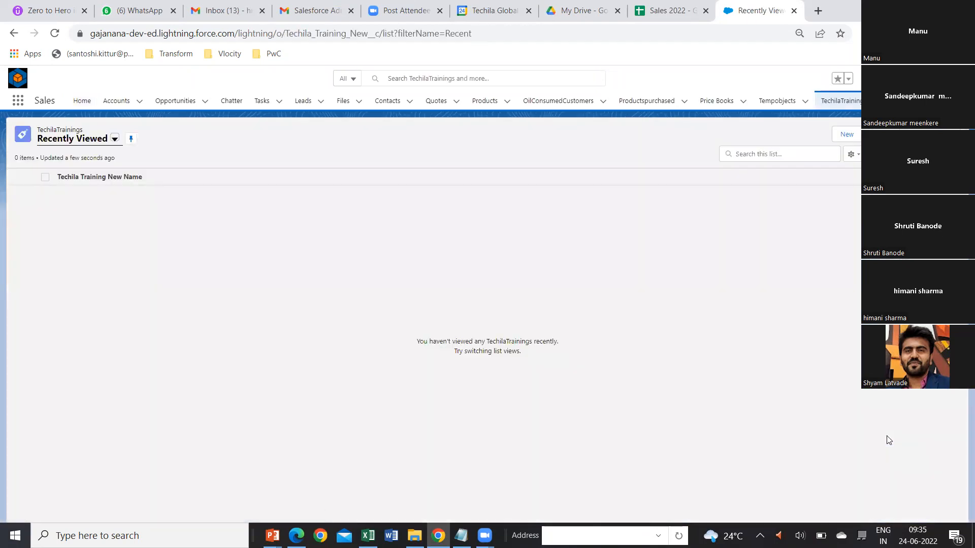
pyautogui.click(846, 135)
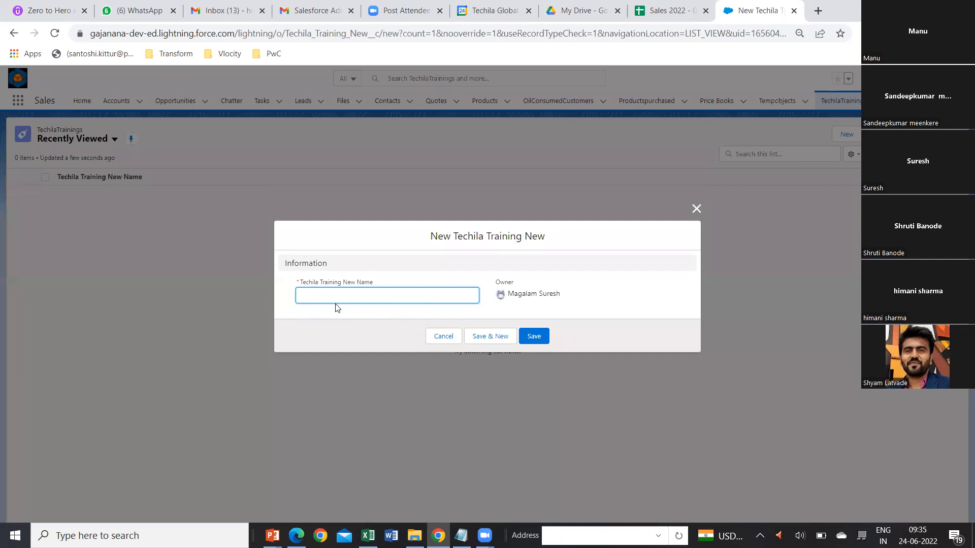
pyautogui.write('First Batch')
pyautogui.click(534, 337)
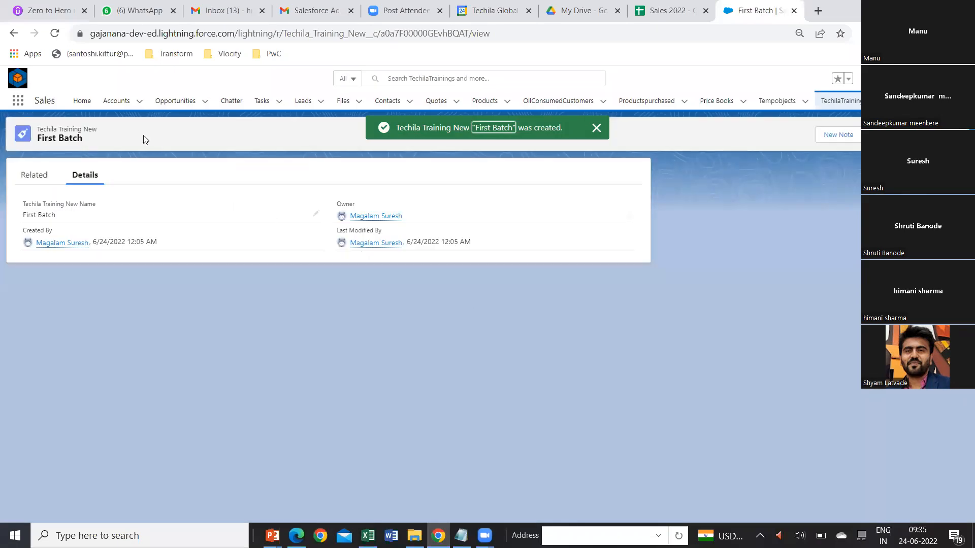
# Return to the TechilaTrainings list and create another record named Second Batch.
pyautogui.click(835, 101)
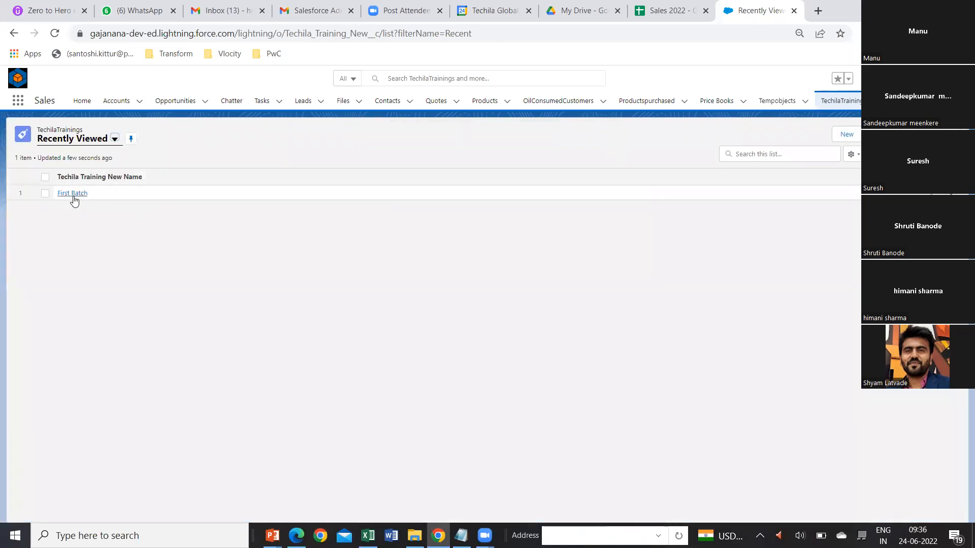
pyautogui.click(841, 136)
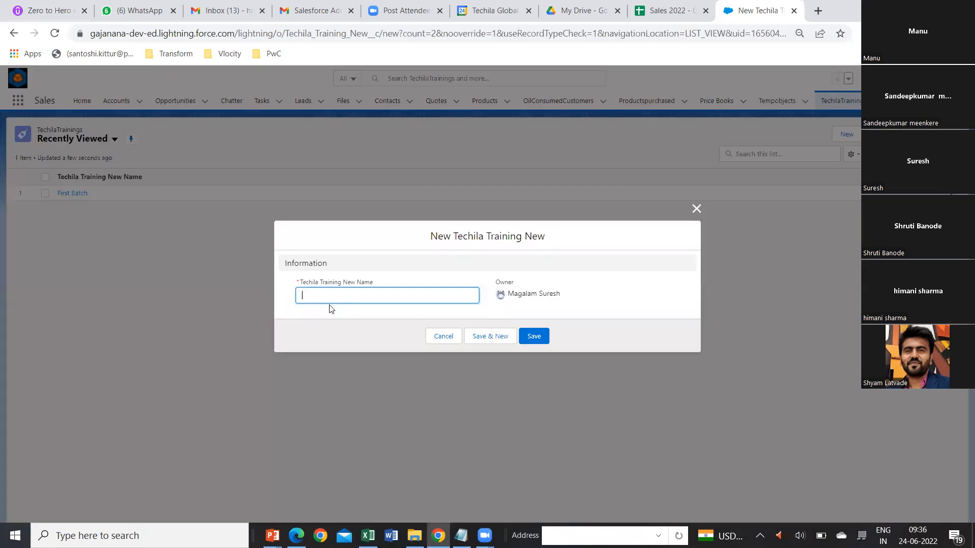
pyautogui.write('Fir')
pyautogui.press('BackSpace')
pyautogui.press('BackSpace')
pyautogui.press('BackSpace')
pyautogui.write('Second Batch')
pyautogui.click(533, 337)
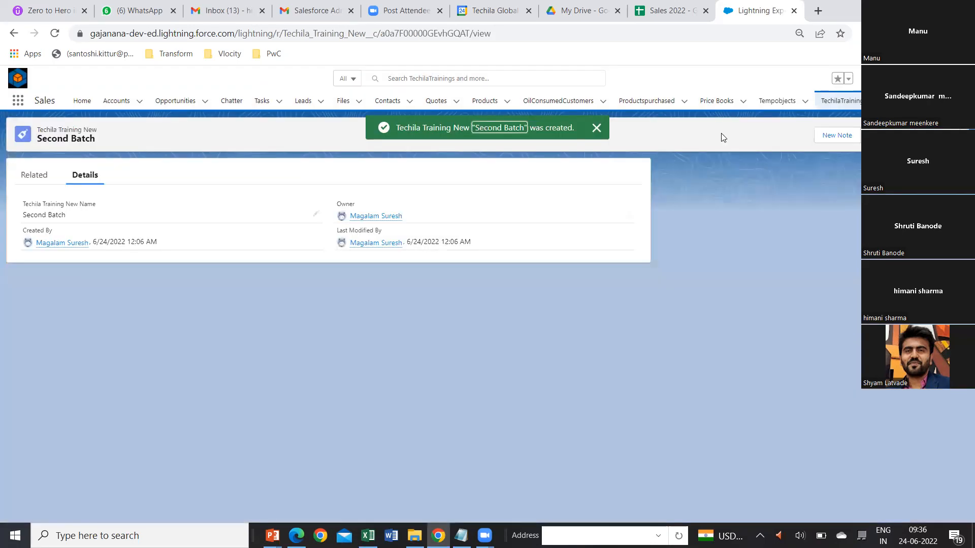
# Open the Second Batch record from the TechilaTrainings list, view its edit form, and close the form unchanged.
pyautogui.click(841, 101)
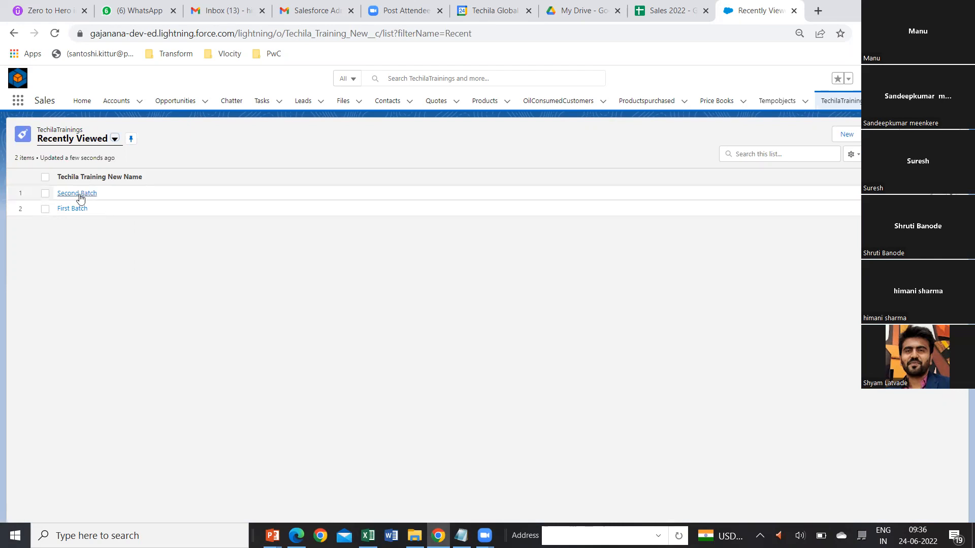
pyautogui.click(81, 196)
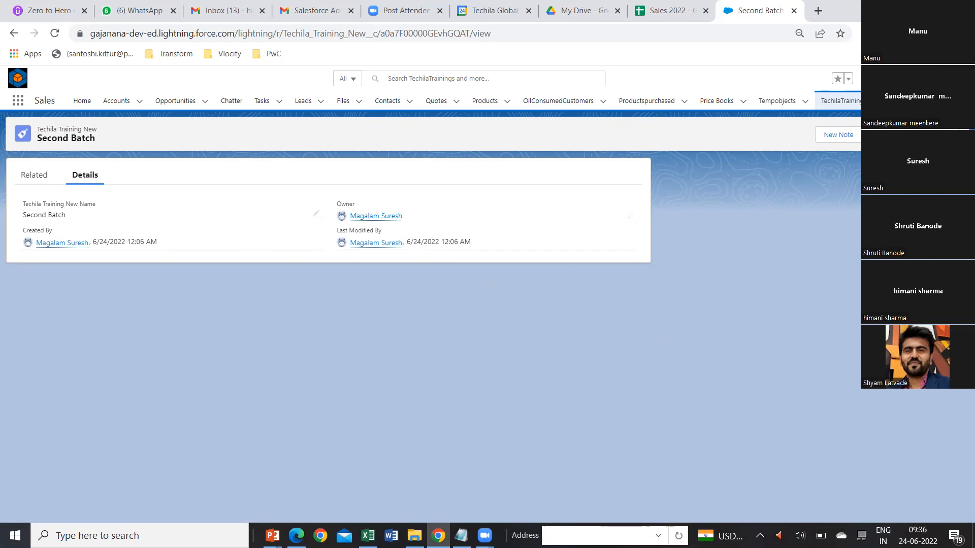
pyautogui.click(876, 134)
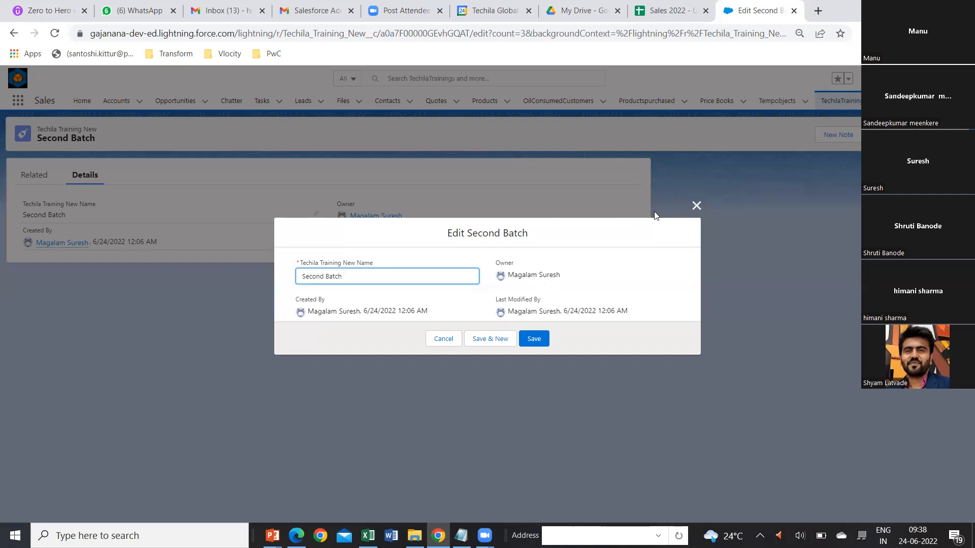
pyautogui.click(693, 208)
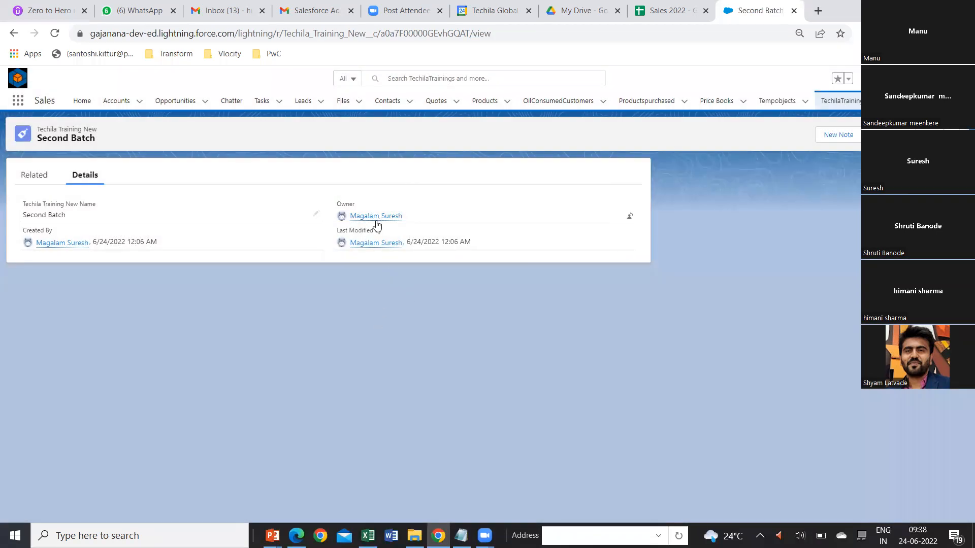
# Check the user types and available users for changing the Second Batch record's owner, and leave the owner unchanged.
pyautogui.moveTo(374, 220)
pyautogui.click(629, 218)
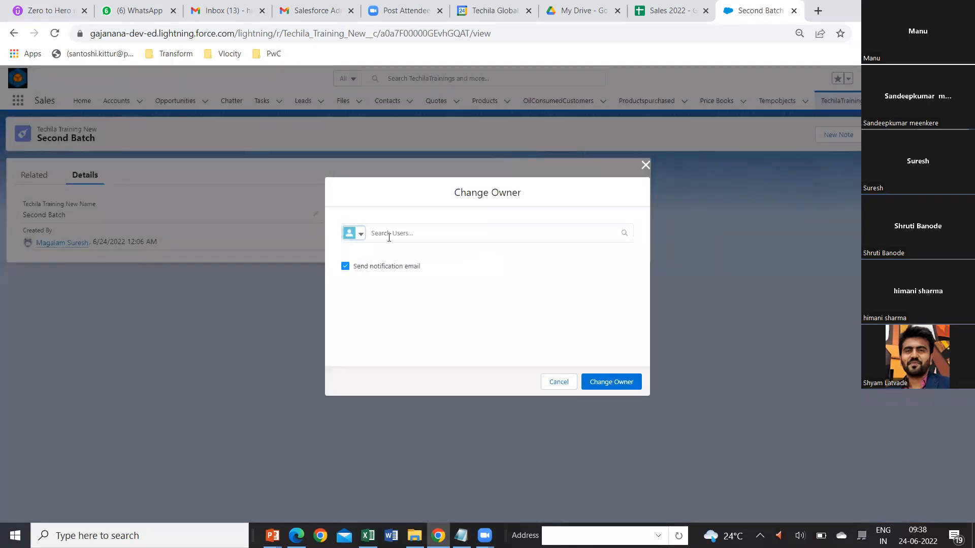
pyautogui.click(359, 234)
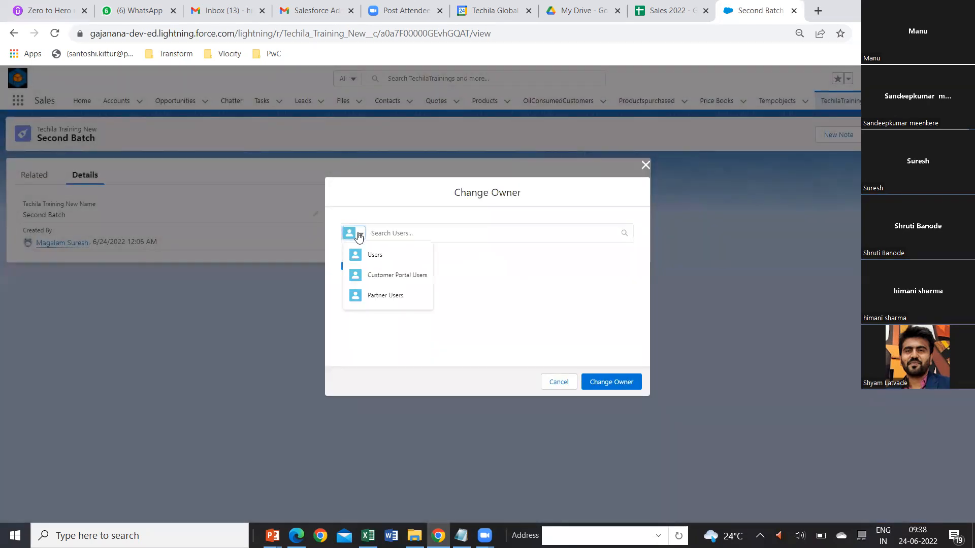
pyautogui.click(375, 254)
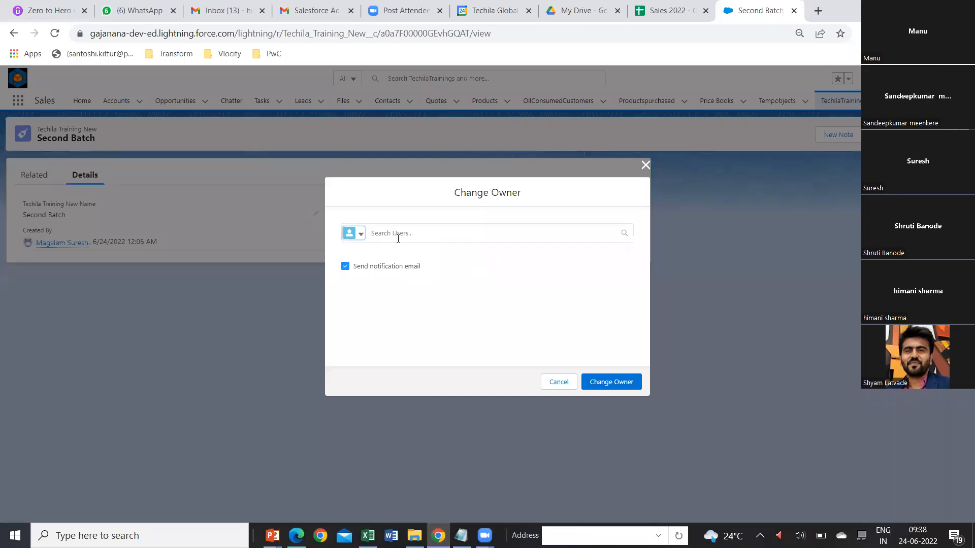
pyautogui.click(581, 236)
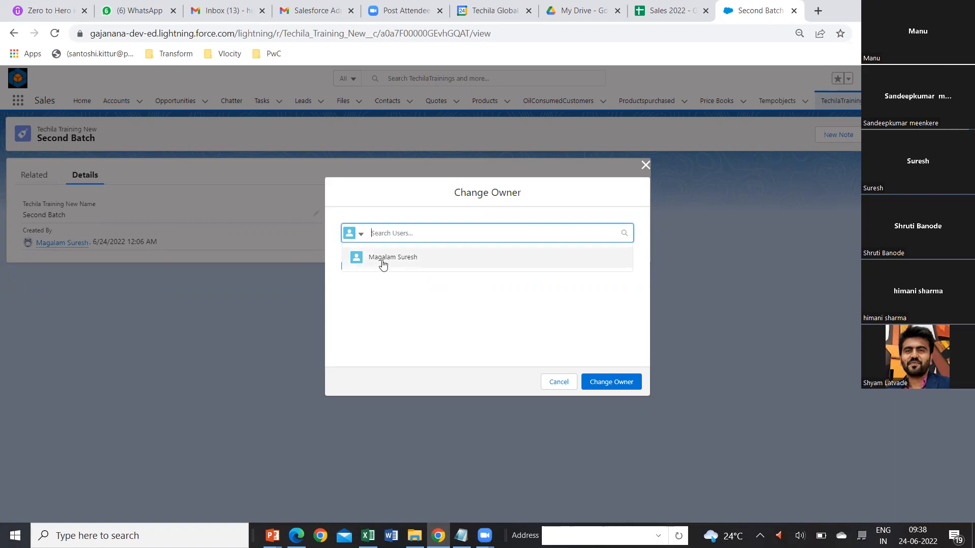
pyautogui.click(645, 167)
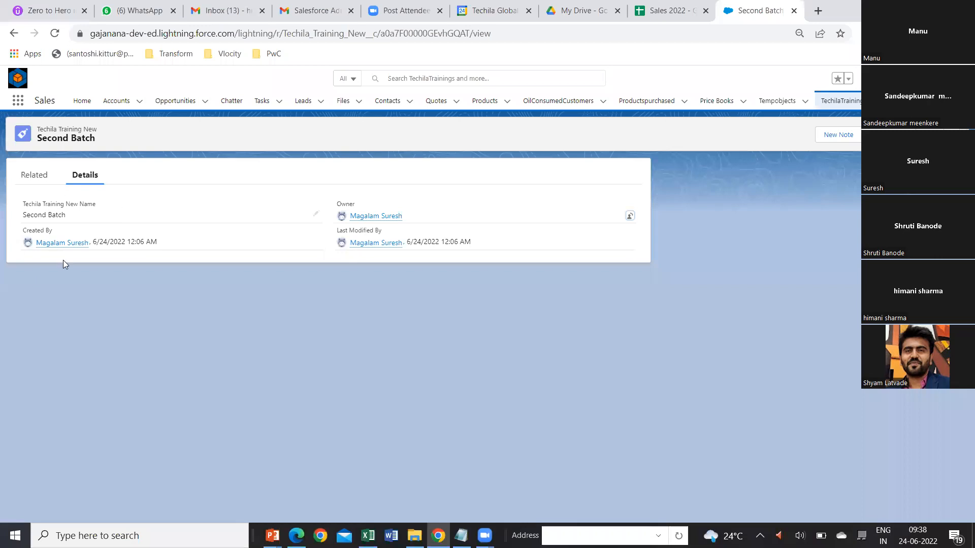
# Open the Abbivie Consulting North1 account from the Accounts list and check which standard users are offered for changing its owner.
pyautogui.click(116, 101)
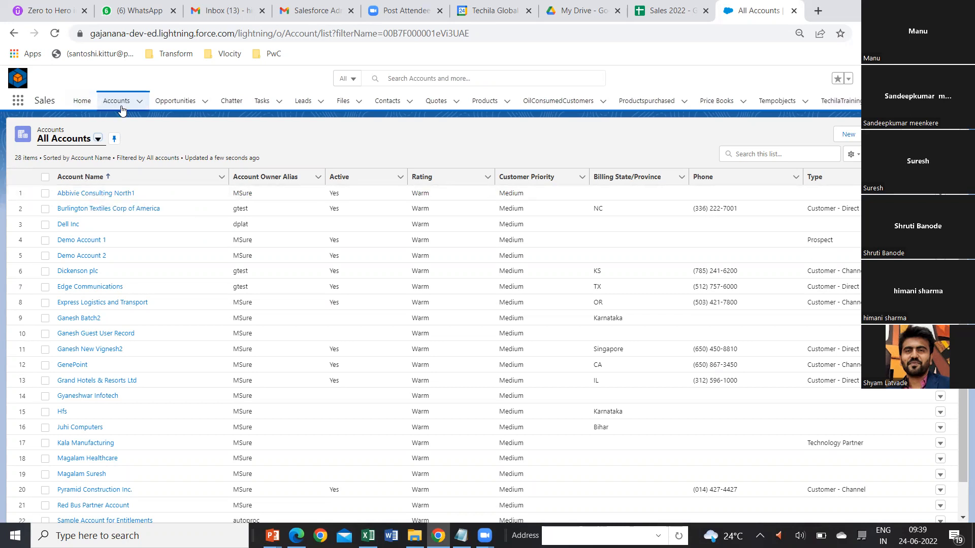
pyautogui.click(100, 194)
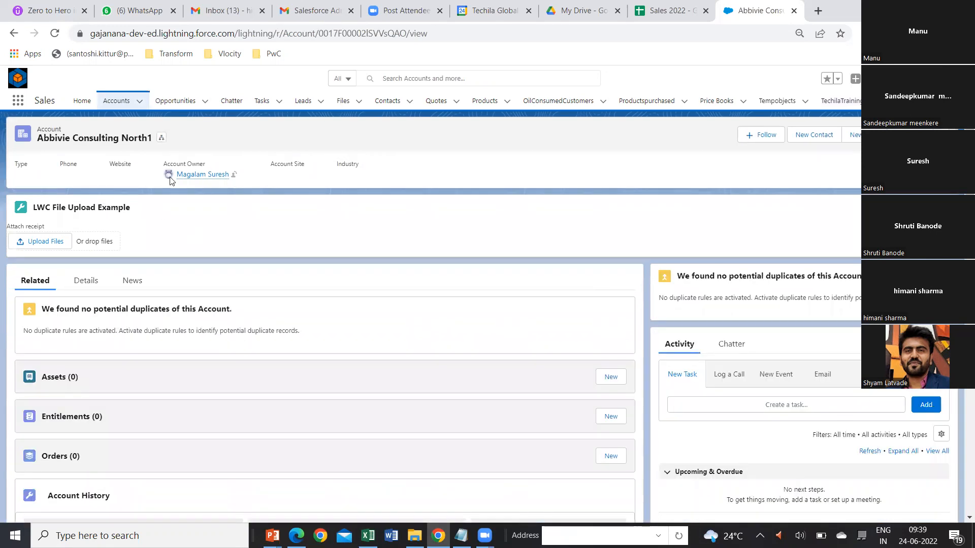
pyautogui.click(234, 175)
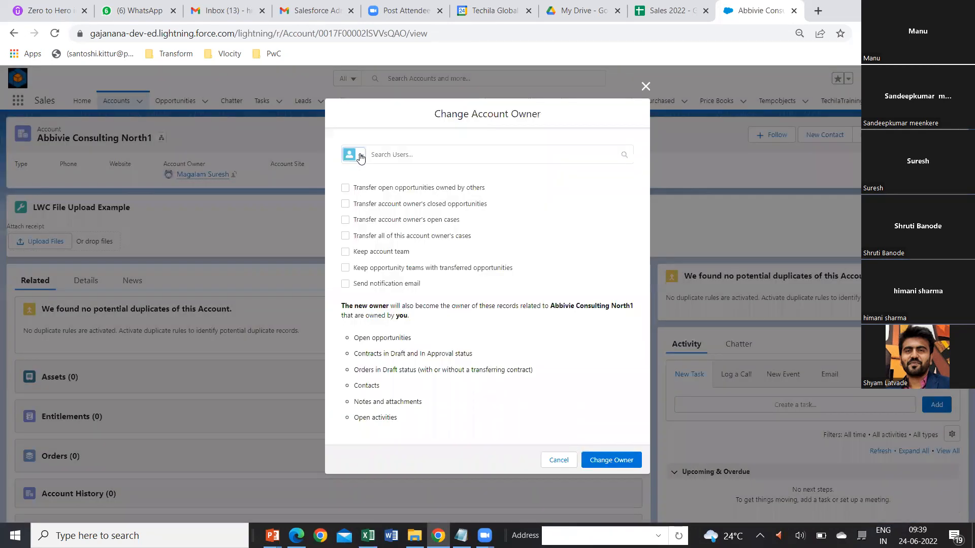
pyautogui.click(360, 156)
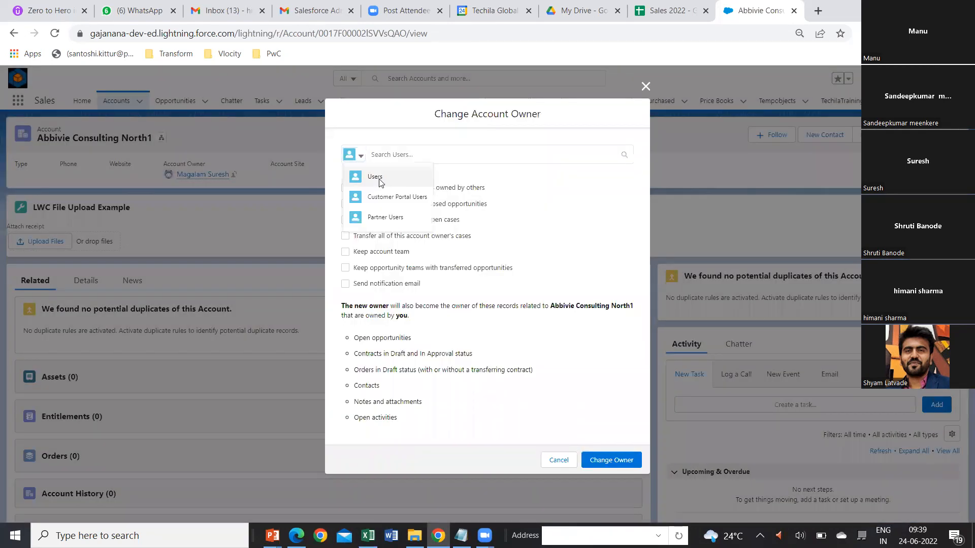
pyautogui.click(380, 178)
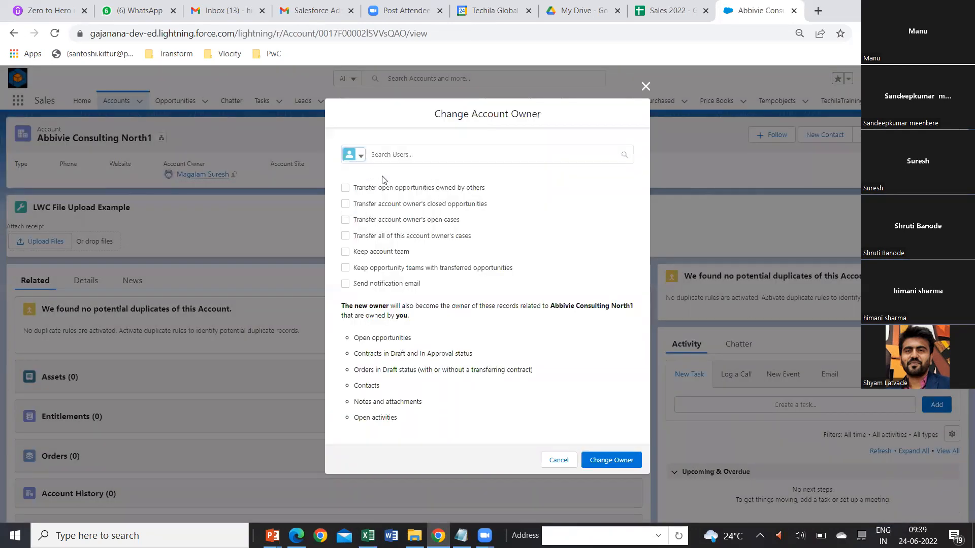
pyautogui.click(405, 156)
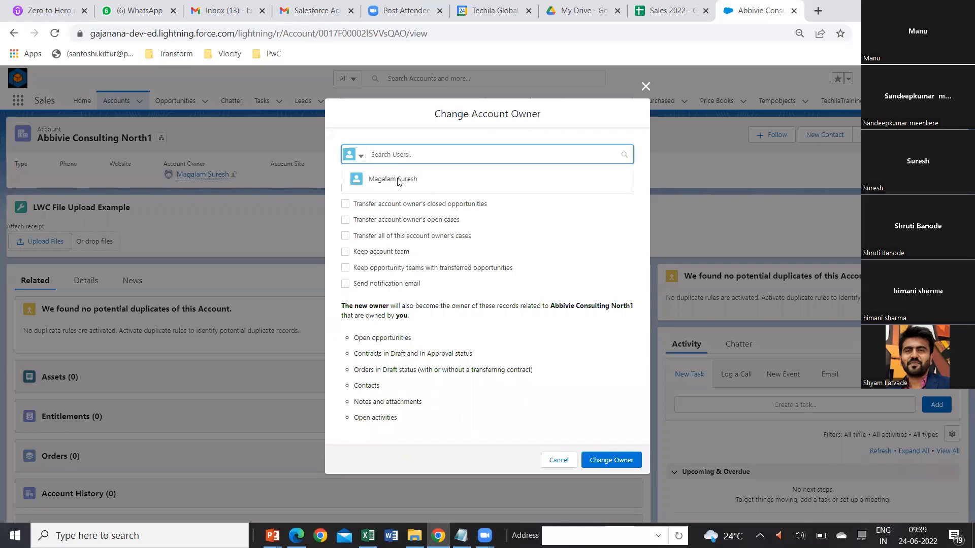
# Review the user types and user suggestions for the account owner change, close the dialog unchanged, and view the current owner's summary.
pyautogui.click(360, 157)
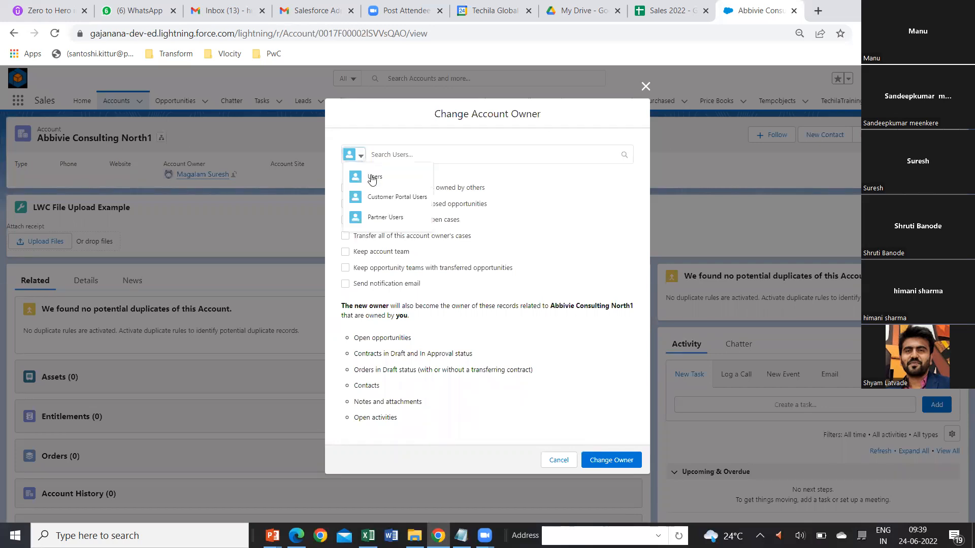
pyautogui.click(617, 171)
pyautogui.click(616, 157)
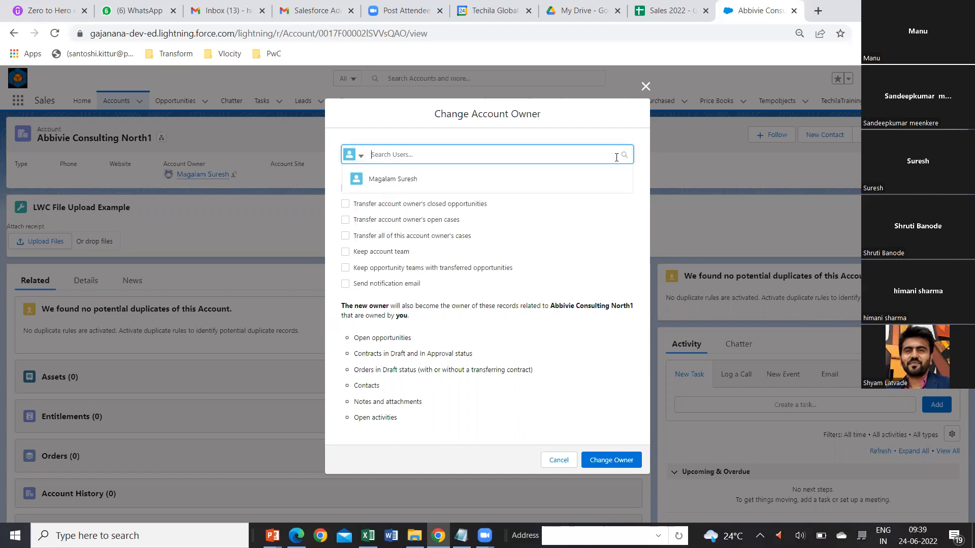
pyautogui.click(605, 218)
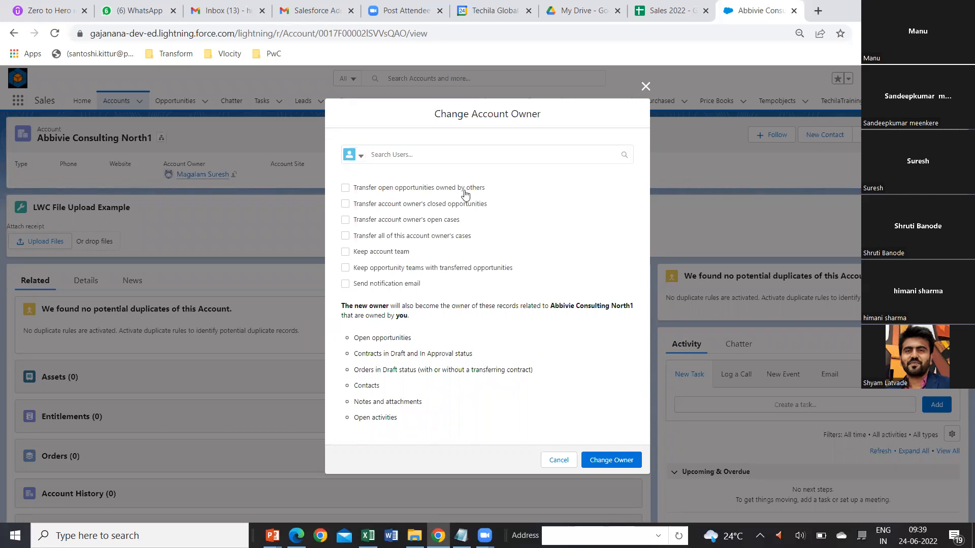
pyautogui.click(361, 158)
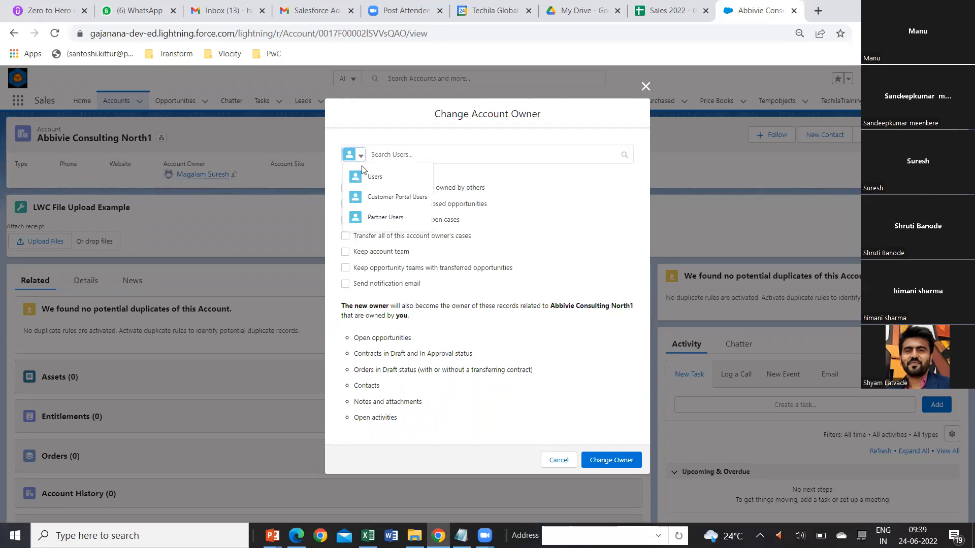
pyautogui.click(359, 176)
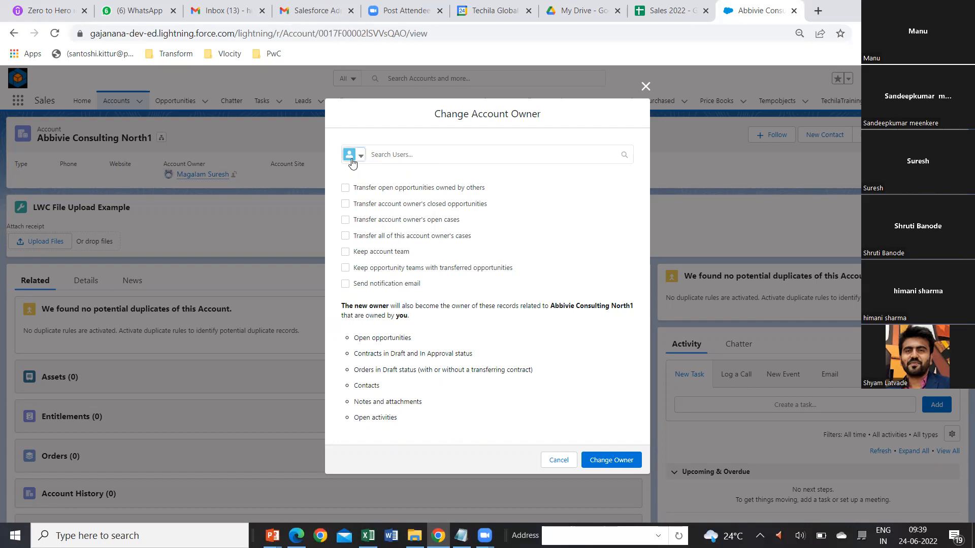
pyautogui.click(491, 156)
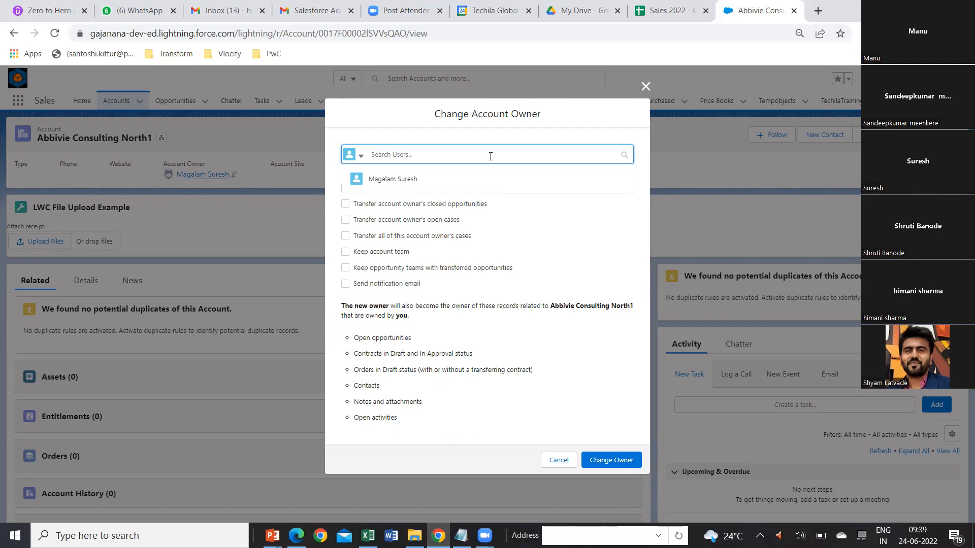
pyautogui.click(646, 86)
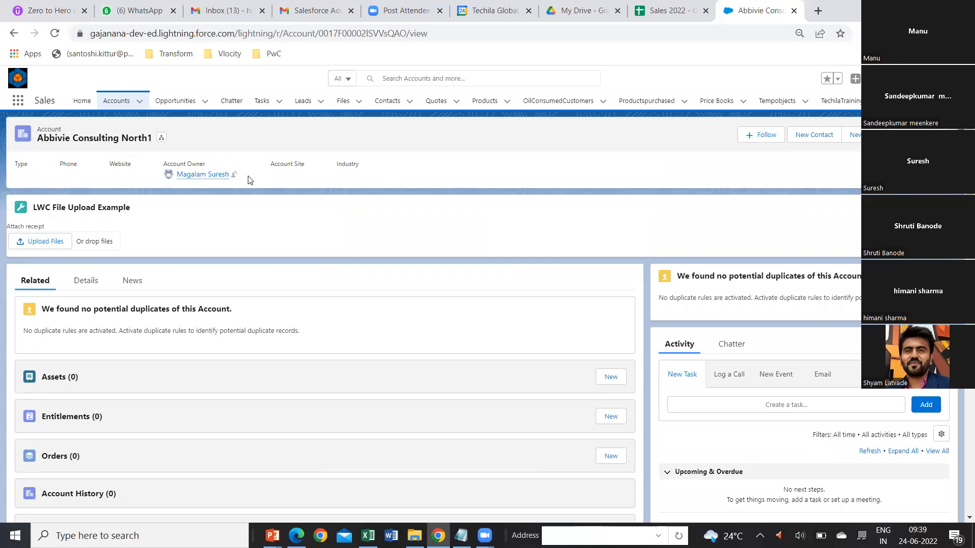
pyautogui.moveTo(217, 179)
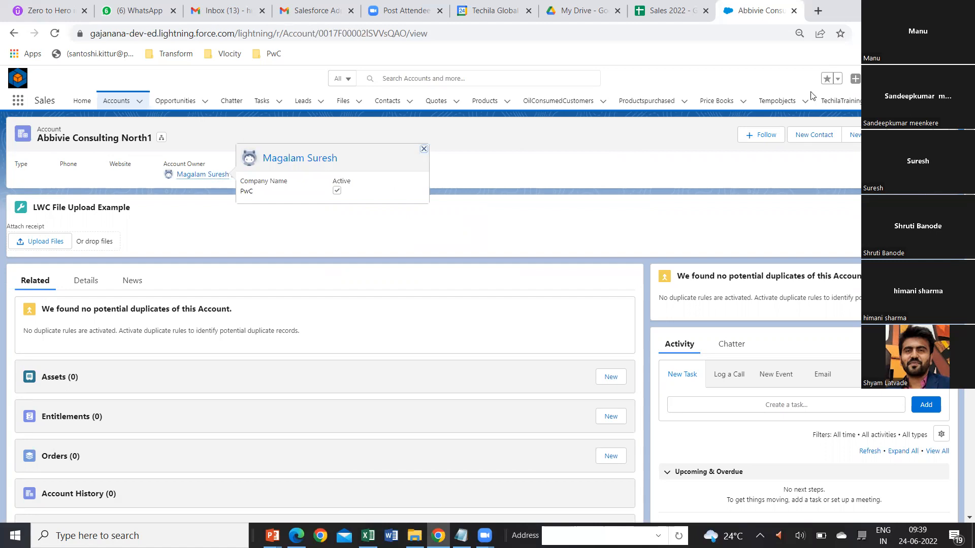
# Reopen the Second Batch record from the TechilaTrainings list and examine its Created By, Last Modified By and Owner details.
pyautogui.click(833, 103)
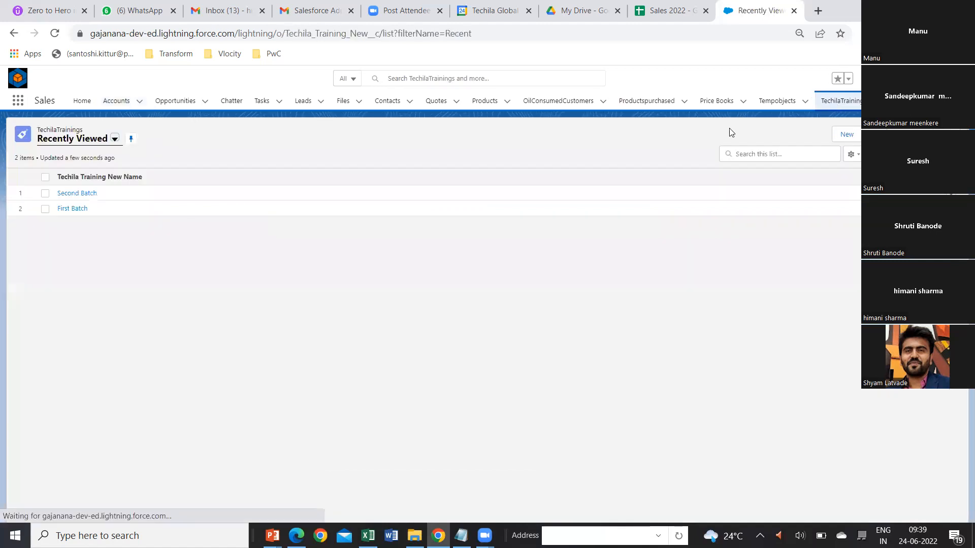
pyautogui.click(86, 194)
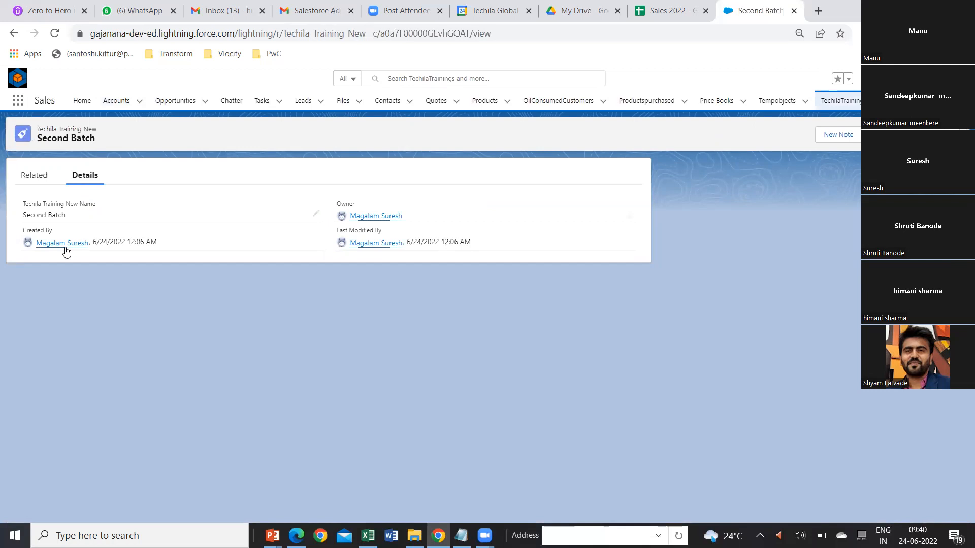
pyautogui.moveTo(66, 251)
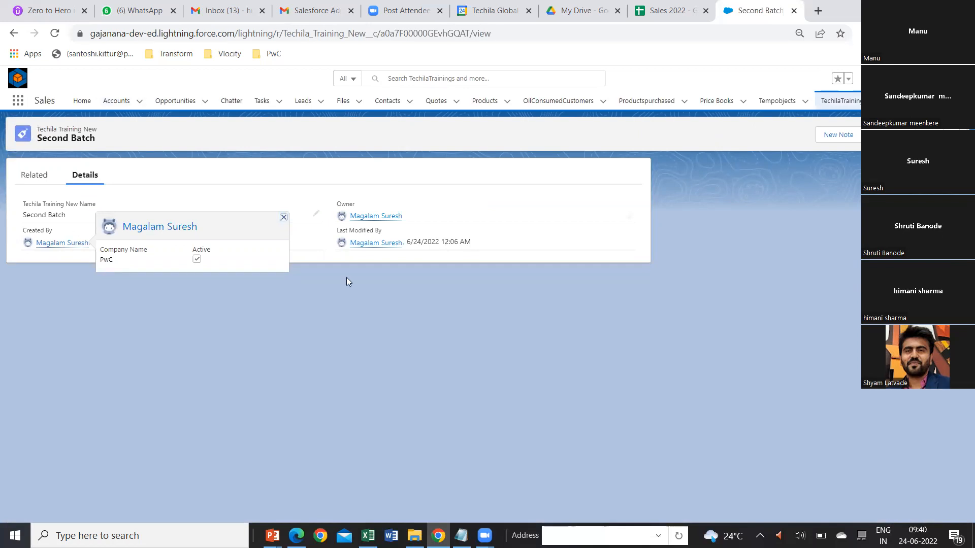
pyautogui.moveTo(369, 249)
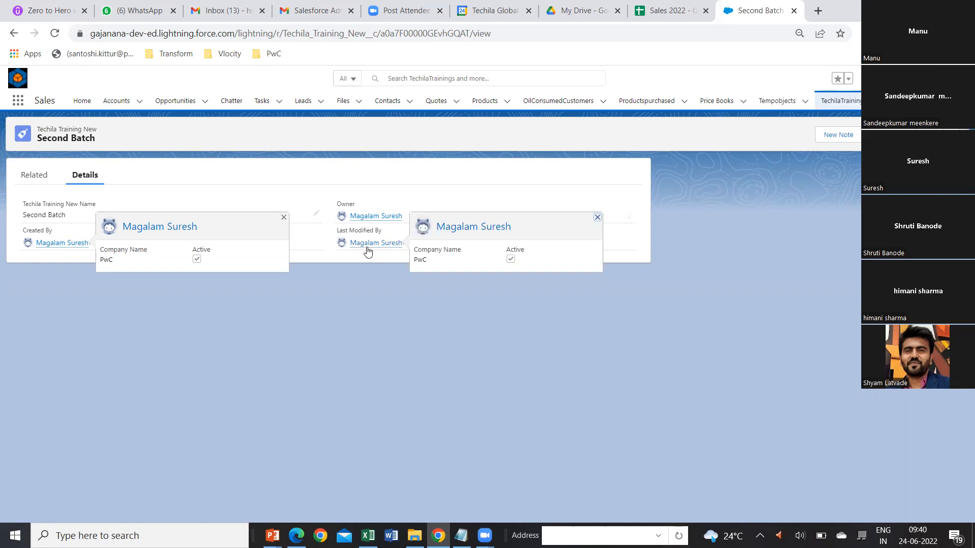
pyautogui.moveTo(377, 220)
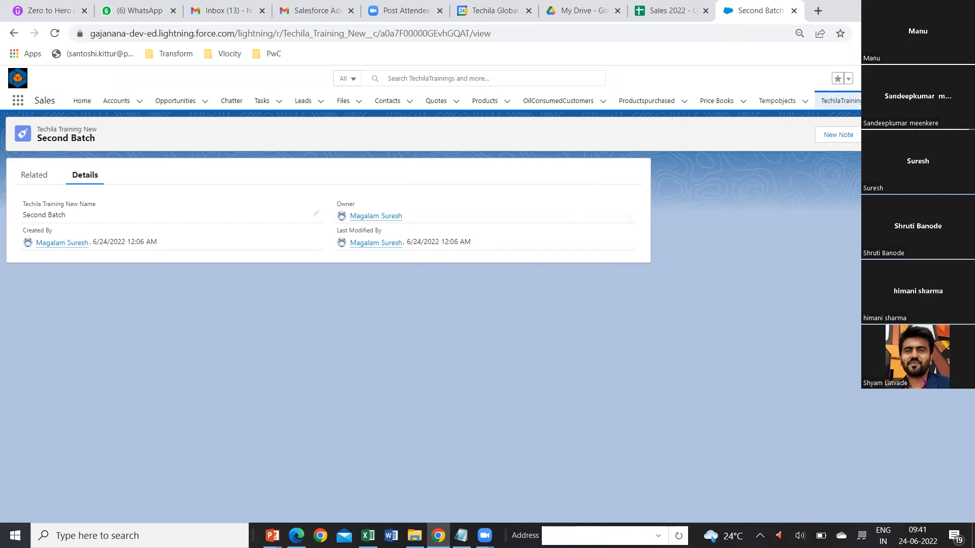
# Open Setup to view the Object Manager's object list, and examine the relationship between Contact and Account in Schema Builder.
pyautogui.click(920, 78)
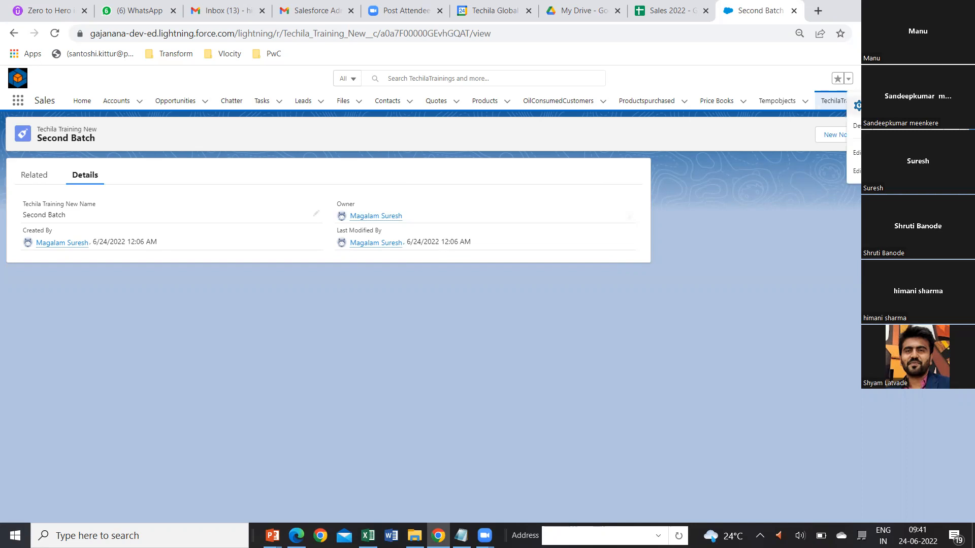
pyautogui.click(890, 105)
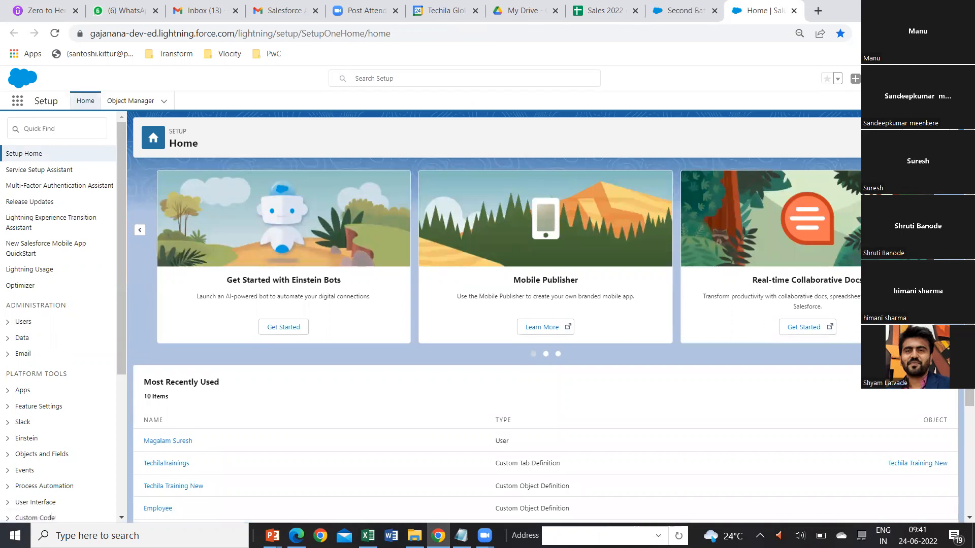
pyautogui.click(126, 103)
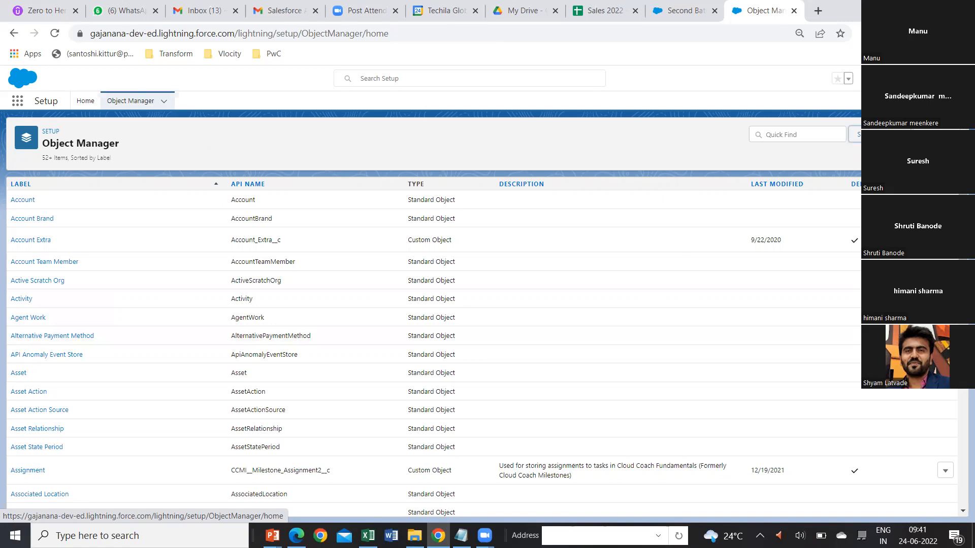
pyautogui.click(85, 101)
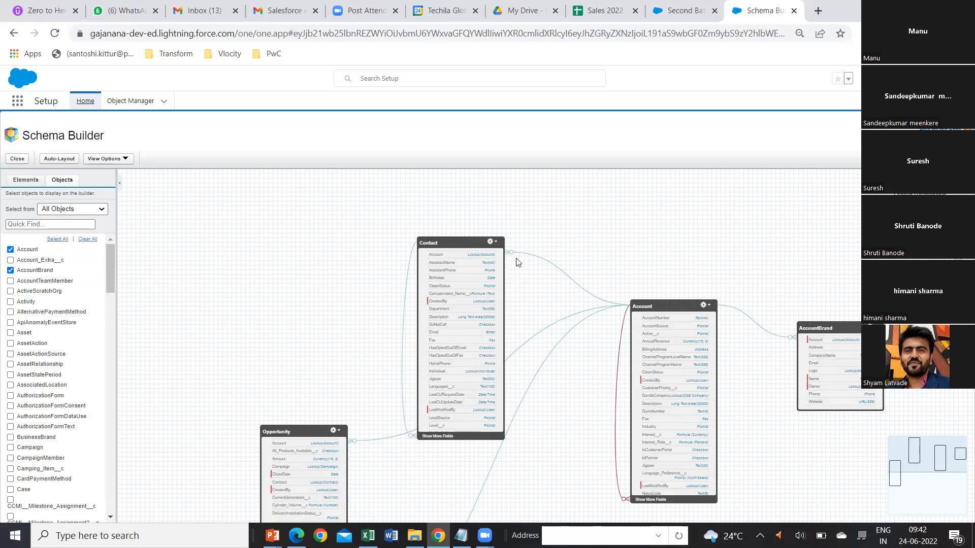
# Return to the Object Manager list and switch to the 4. Objects presentation in PowerPoint.
pyautogui.moveTo(512, 256)
pyautogui.click(127, 103)
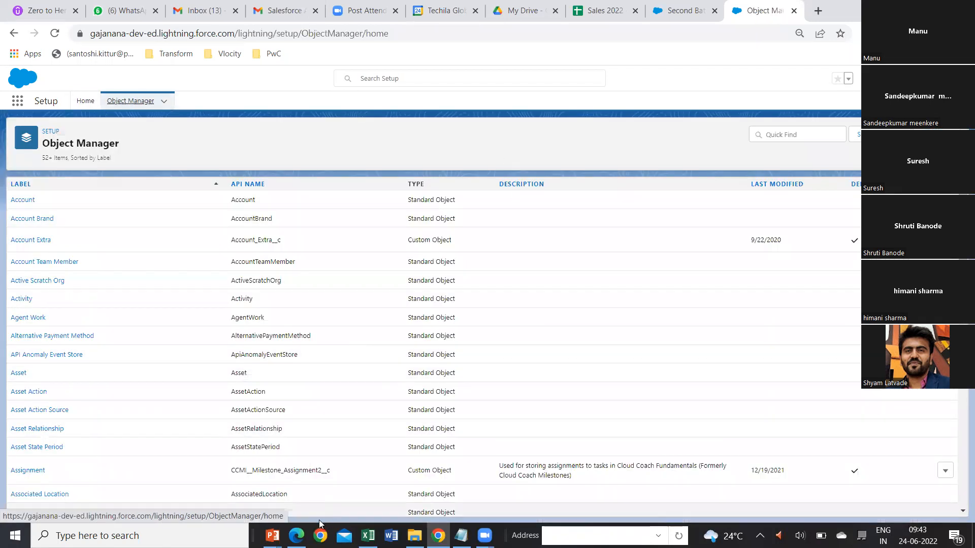
pyautogui.moveTo(272, 525)
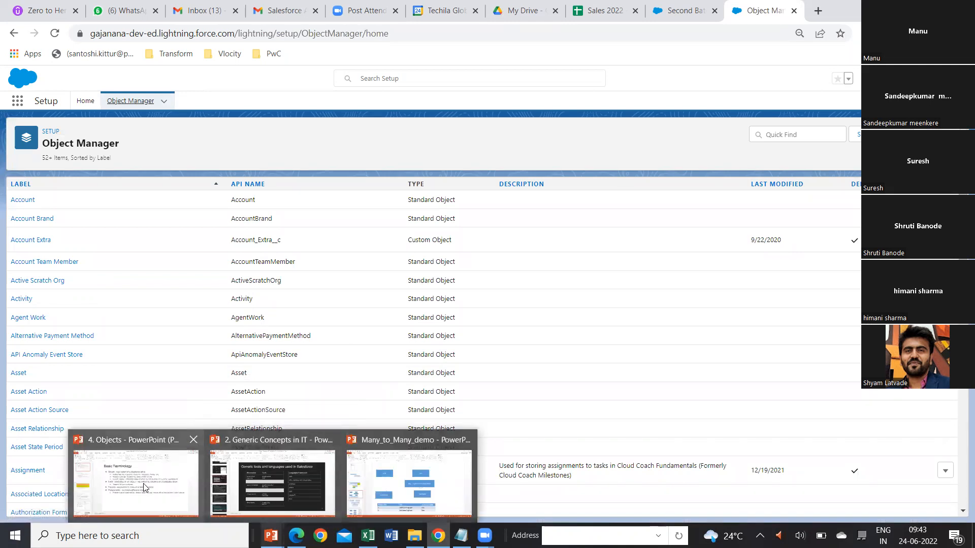
pyautogui.hotkey('alt', 'Tab')
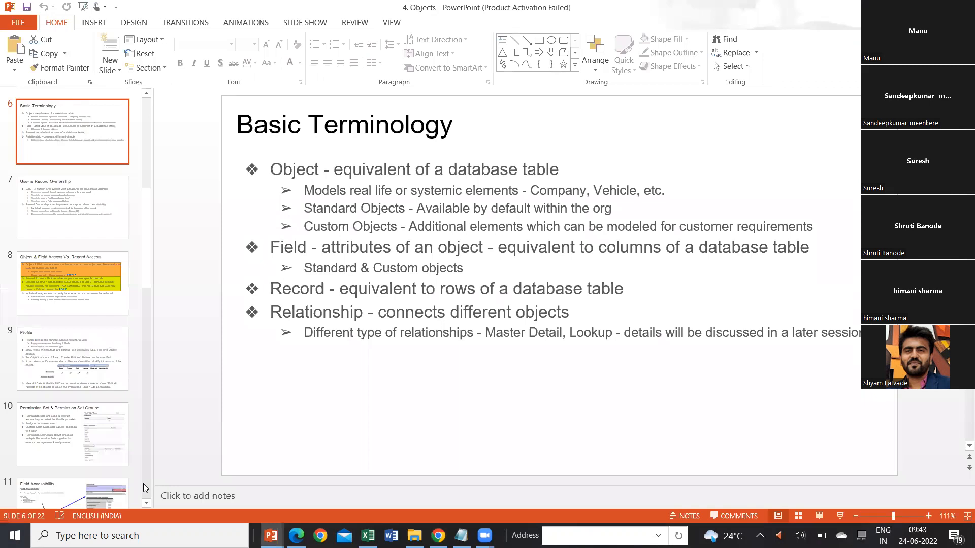
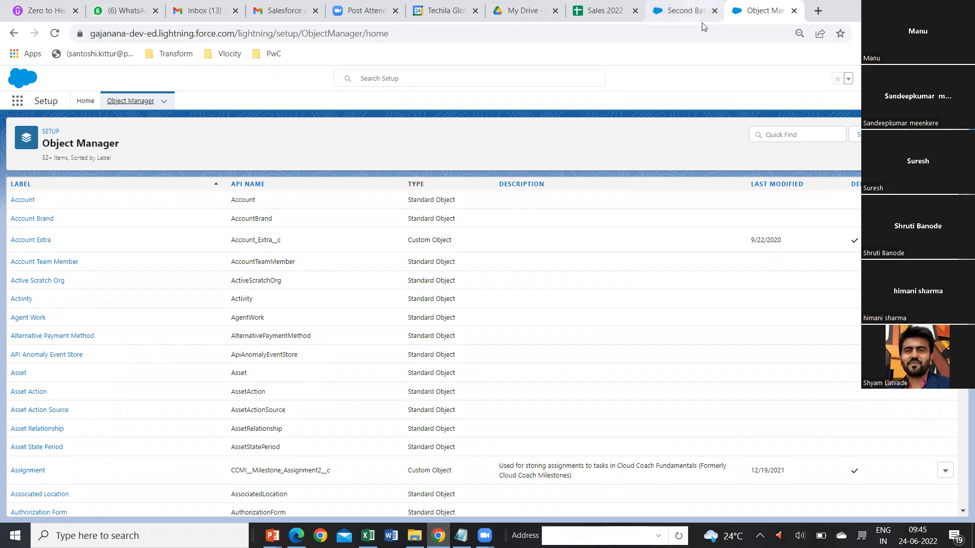
# Open the Setup home page, search the setup items for user, and open the All Users list.
pyautogui.click(913, 79)
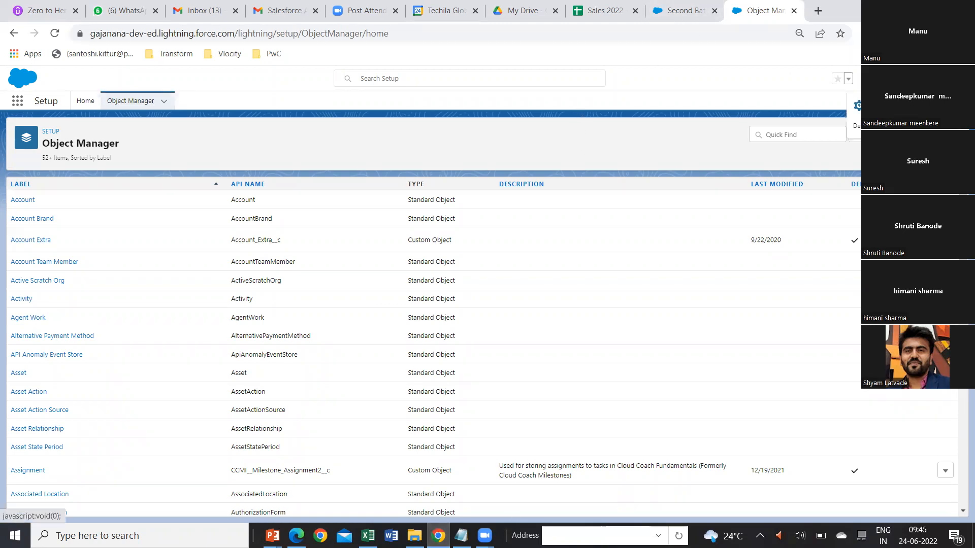
pyautogui.click(894, 106)
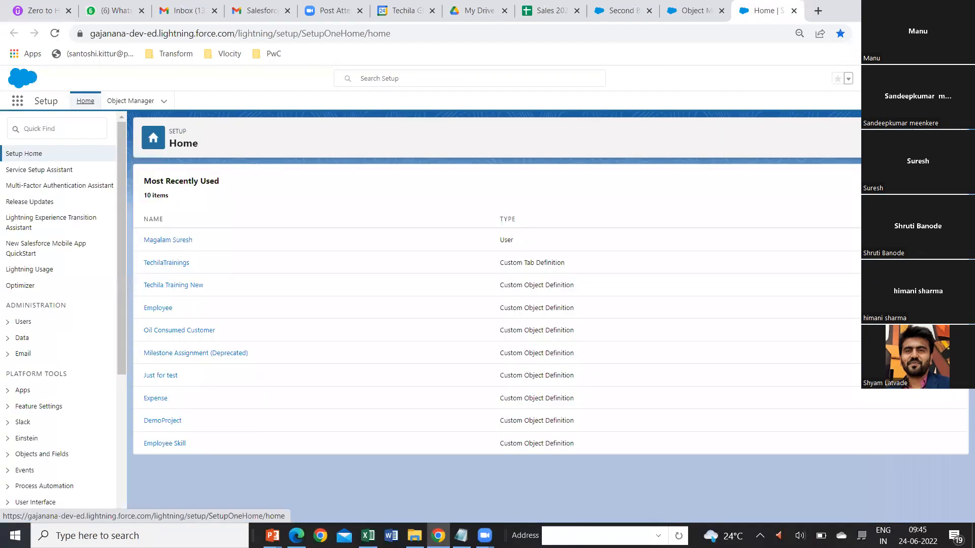
pyautogui.click(41, 130)
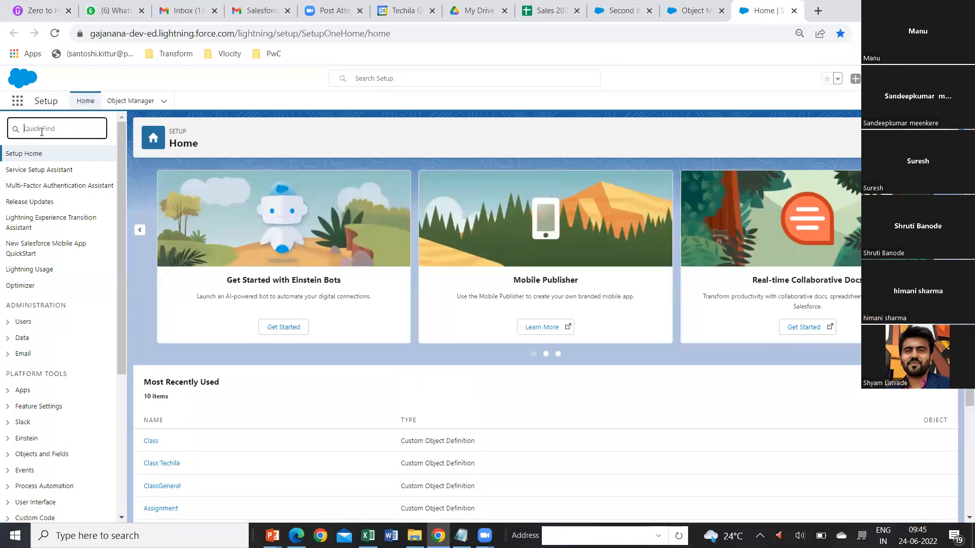
pyautogui.write('user')
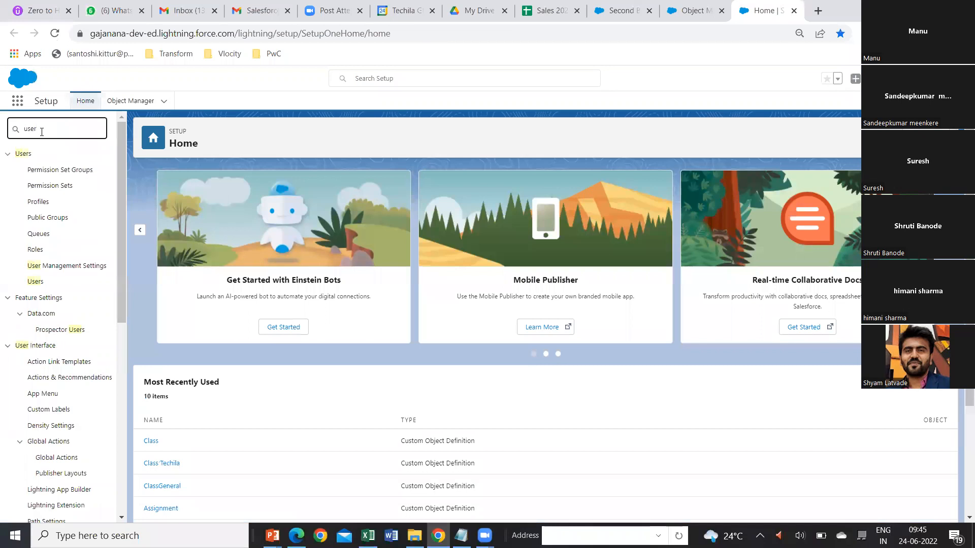
pyautogui.click(35, 283)
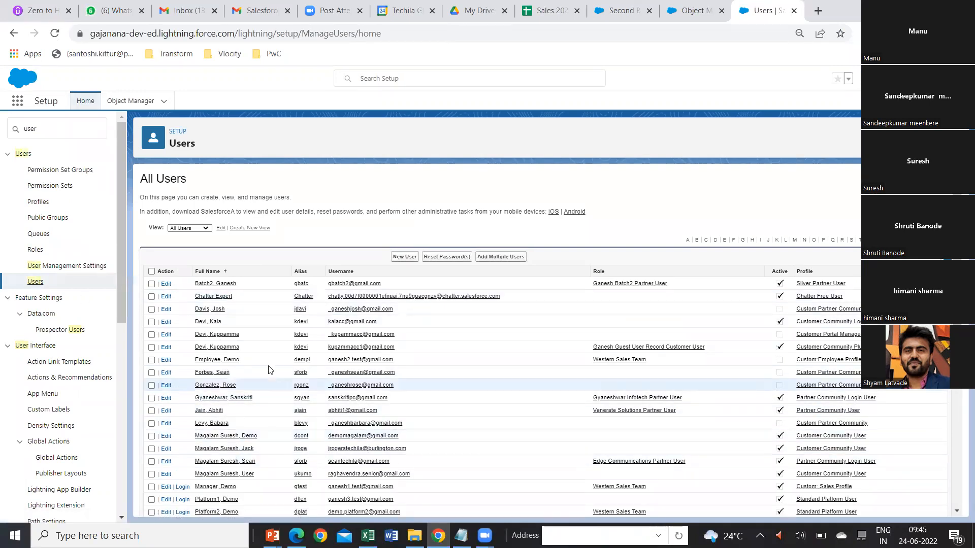
# Open the detail page of the System Administrator user who has the Eastern Sales Team role.
pyautogui.scroll(-3, 273, 404)
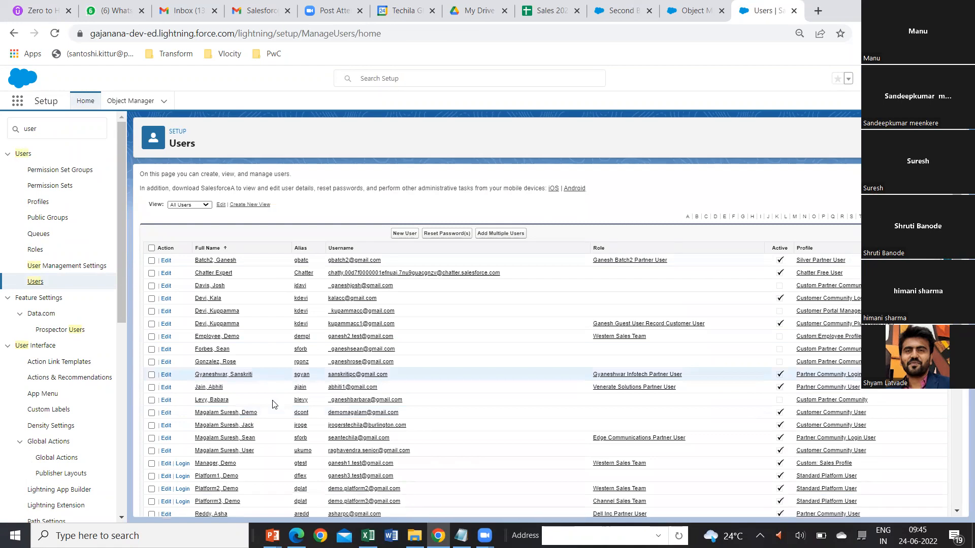
pyautogui.scroll(-5, 273, 405)
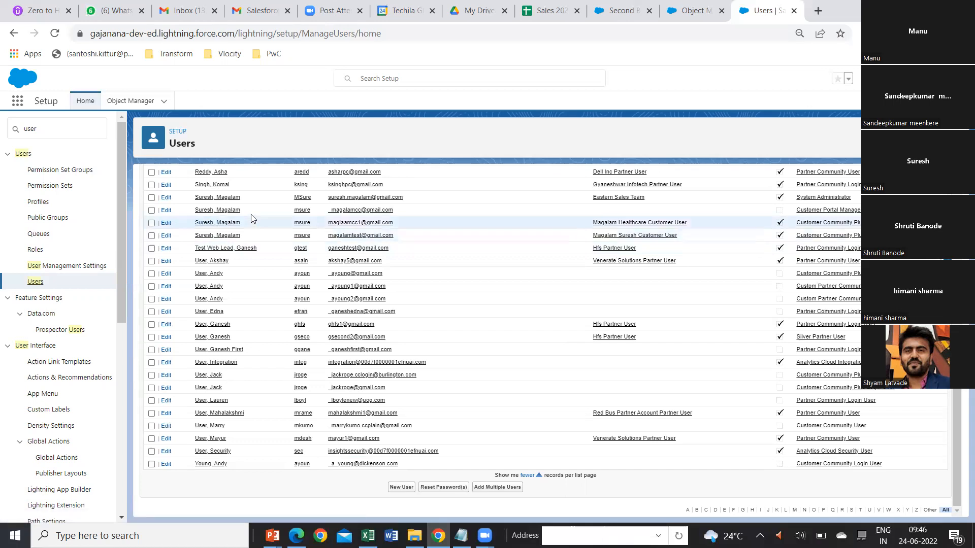
pyautogui.click(200, 199)
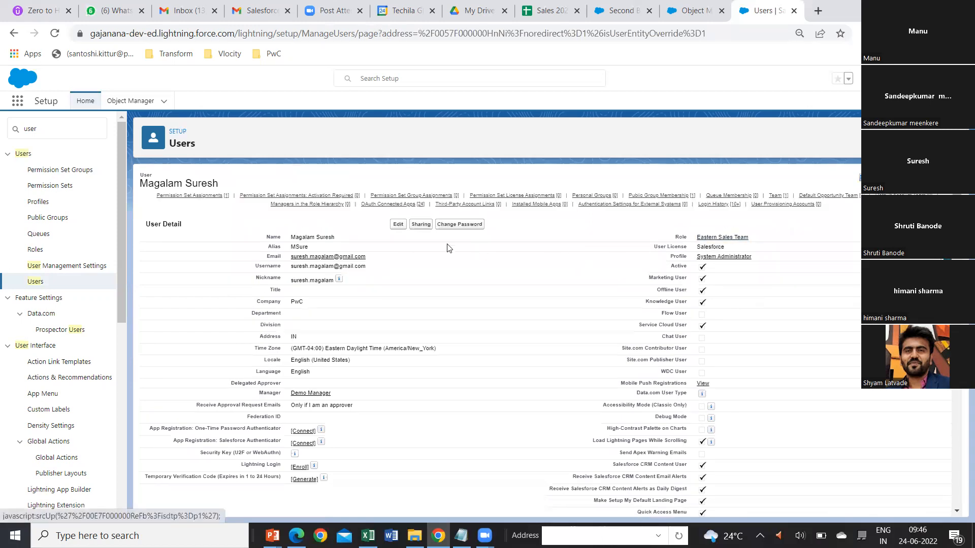
# Review the available role options and the profile in this user's edit form, and cancel without changes.
pyautogui.click(398, 226)
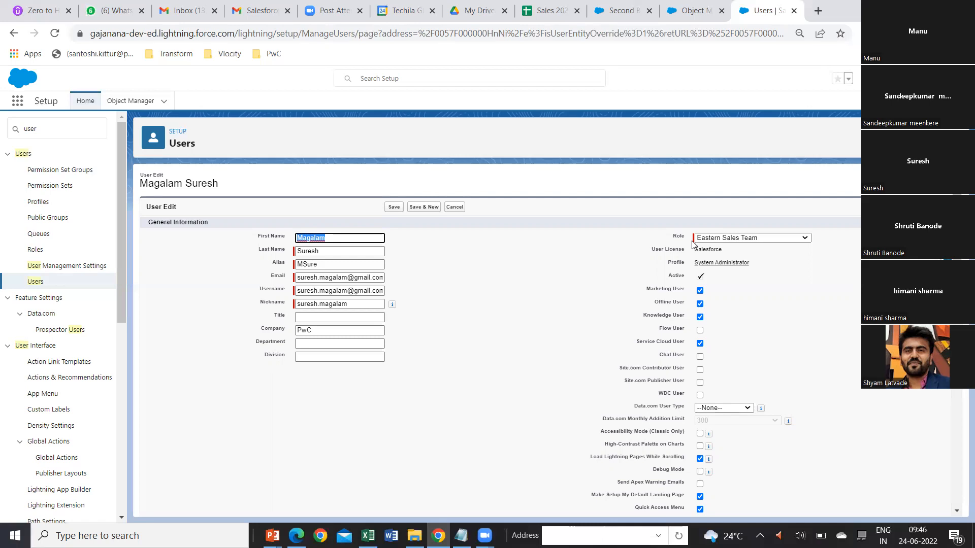
pyautogui.click(805, 239)
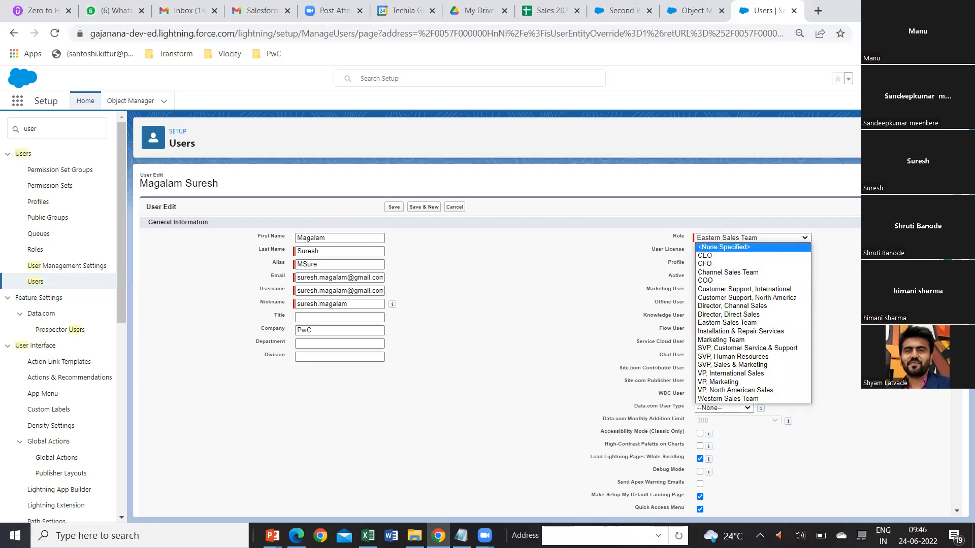
pyautogui.click(822, 288)
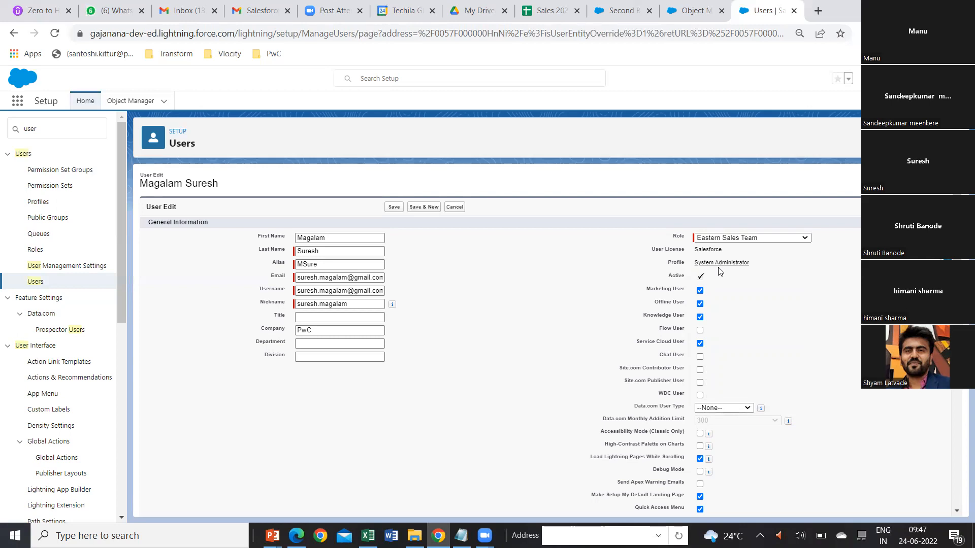
pyautogui.click(454, 207)
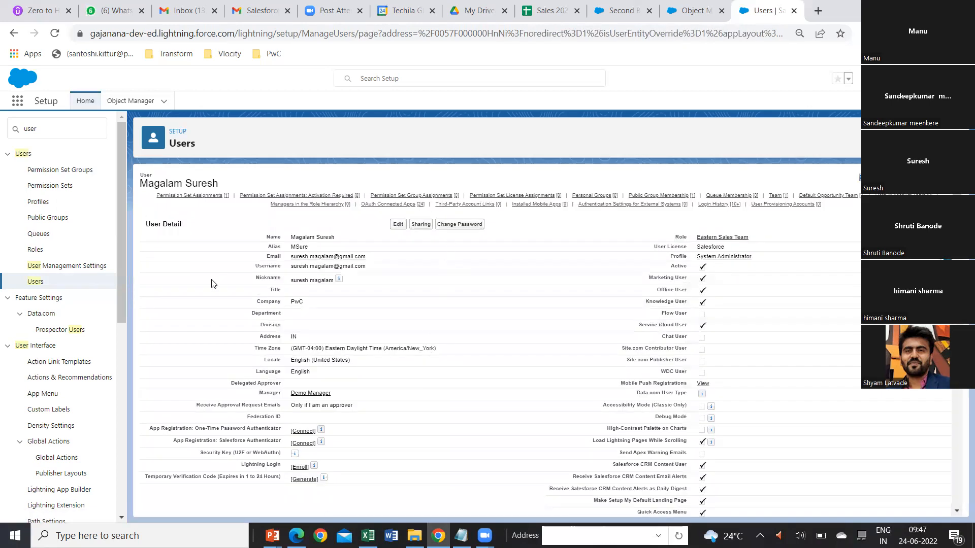
# Return to the All Users list, view the details of the Customer Community User with alias dcont, and go back to the list.
pyautogui.click(34, 283)
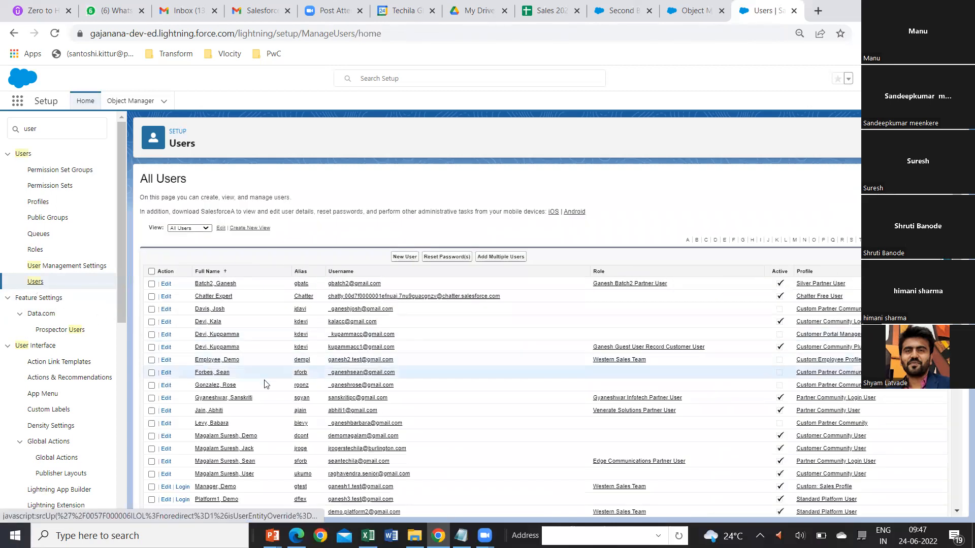
pyautogui.click(219, 437)
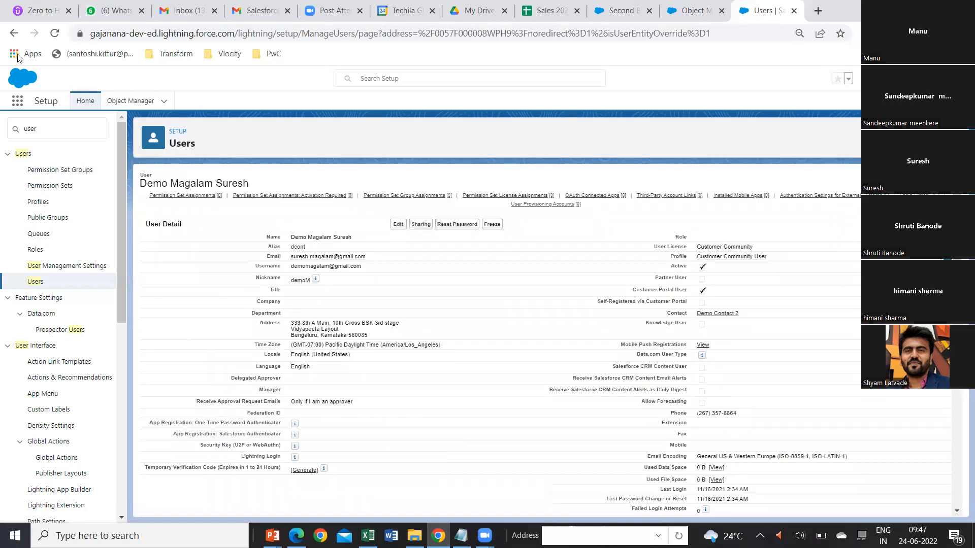
pyautogui.click(14, 33)
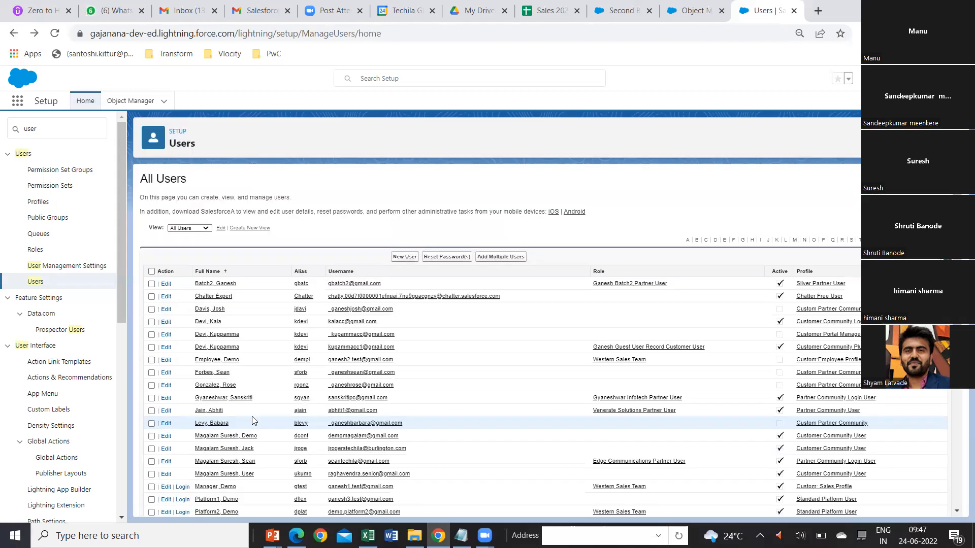
# Examine the Custom: Sales Profile user in the Western Sales Team role, including the edit form, and return to the users list unchanged.
pyautogui.scroll(-3, 265, 419)
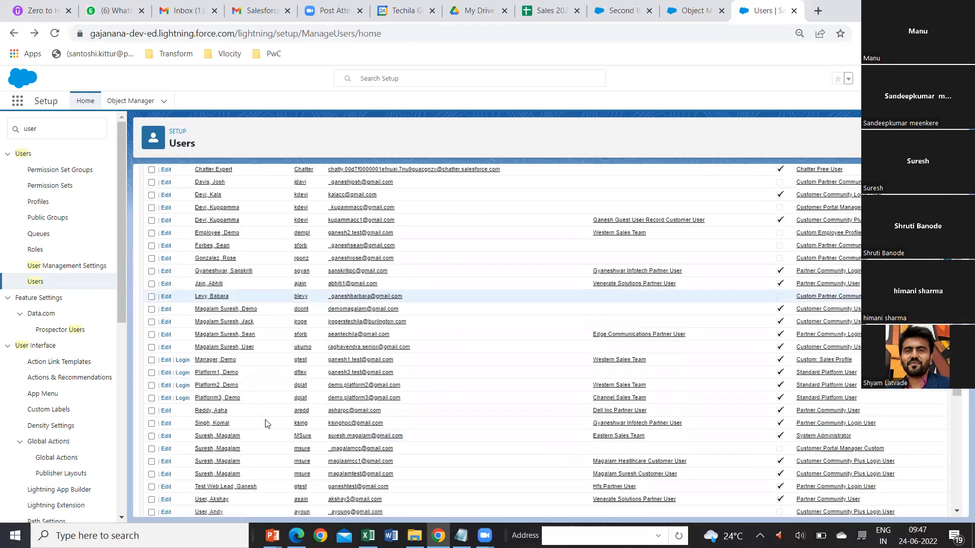
pyautogui.click(206, 362)
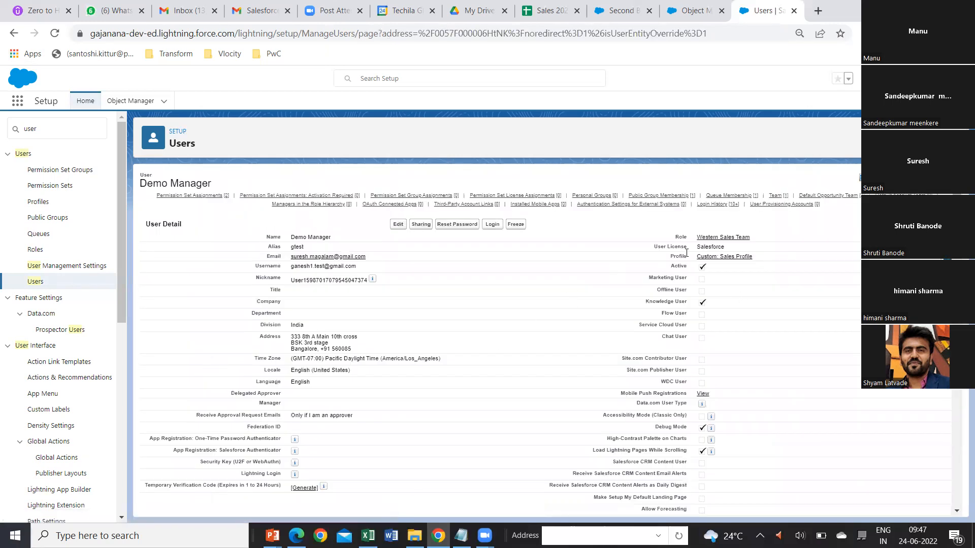
pyautogui.click(398, 225)
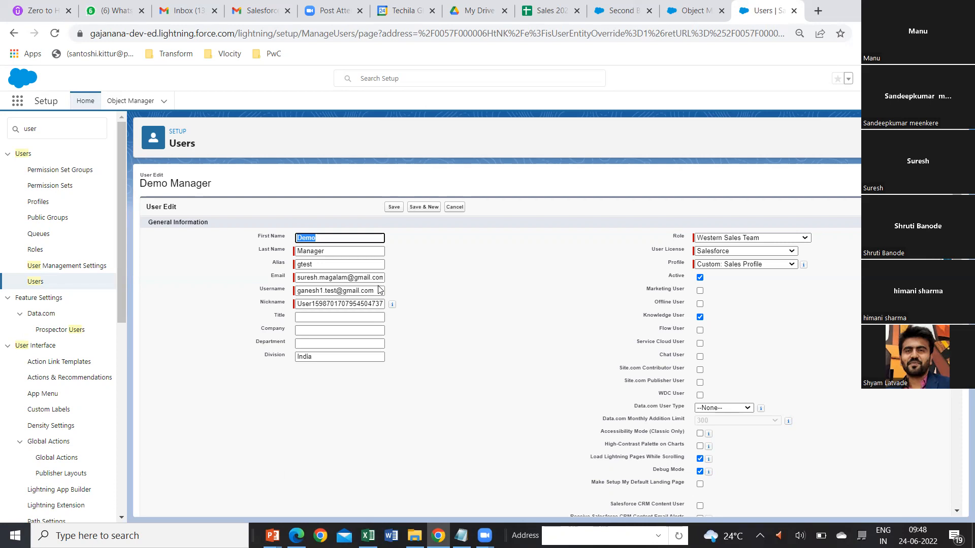
pyautogui.click(35, 283)
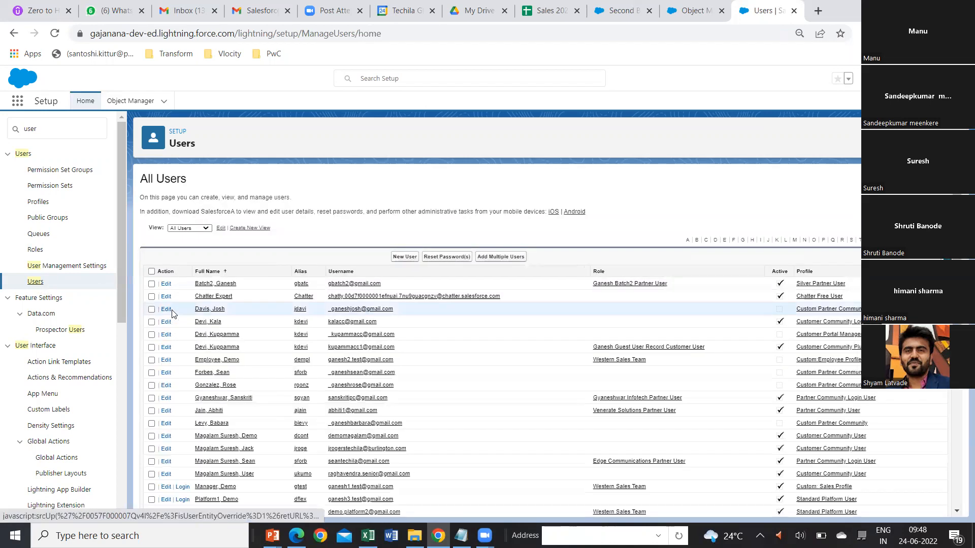
# Open the System Administrator profile from the User Profiles list.
pyautogui.click(38, 202)
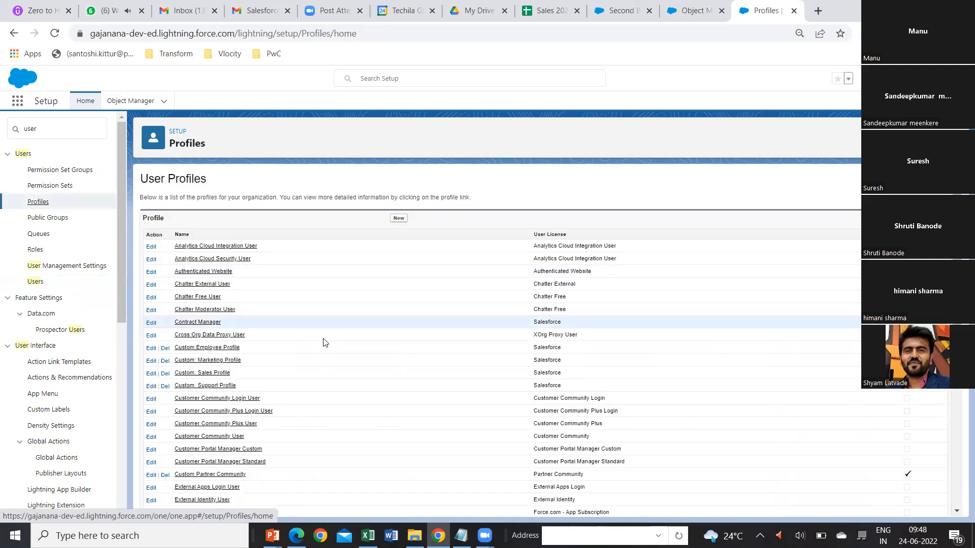
pyautogui.scroll(-5, 345, 355)
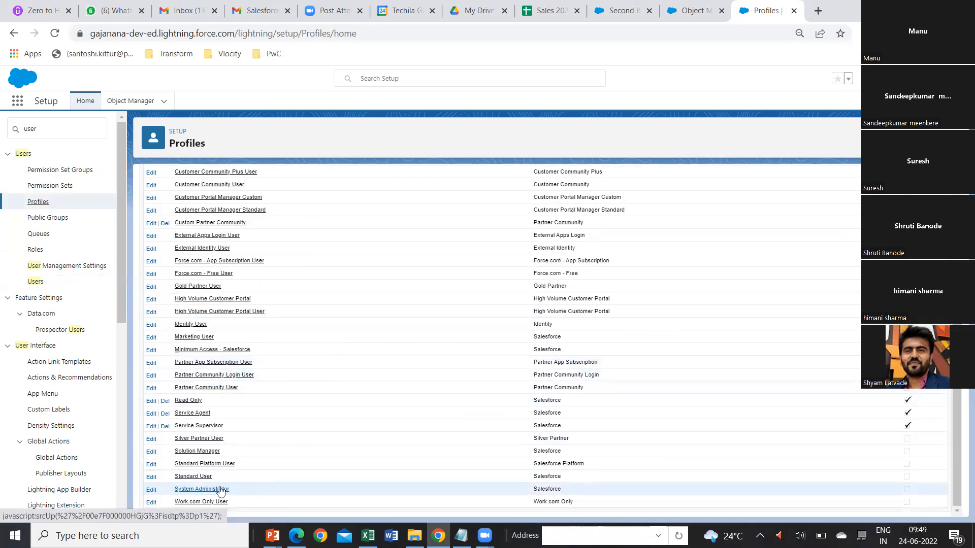
pyautogui.click(201, 489)
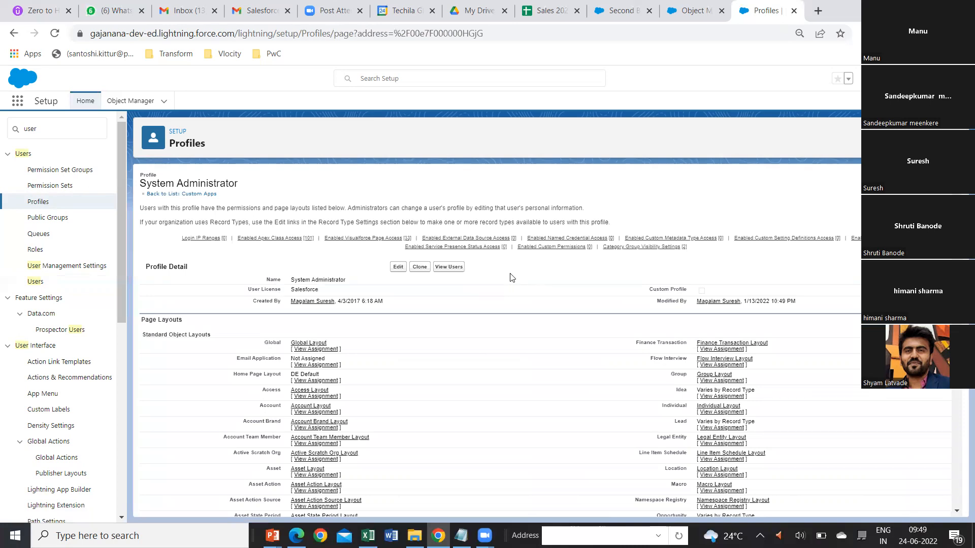
# Look through the whole System Administrator profile, including page layouts, record type settings, object permissions, session settings and enabled Apex classes.
pyautogui.scroll(-1, 528, 313)
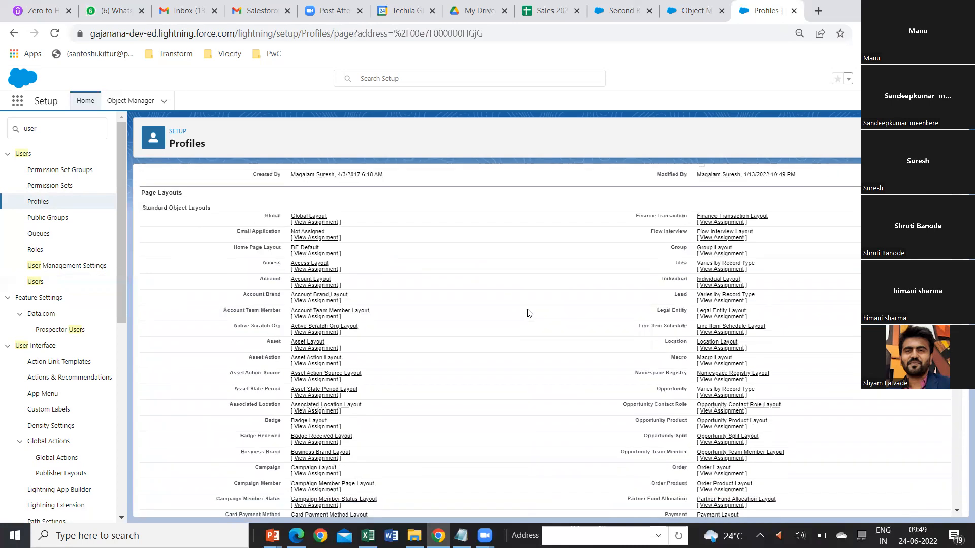
pyautogui.scroll(-15, 528, 313)
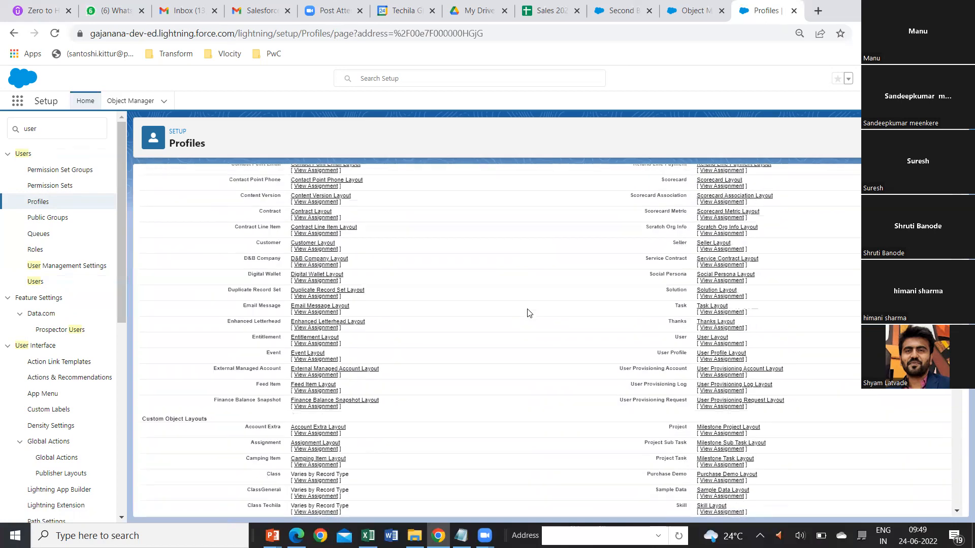
pyautogui.scroll(-20, 528, 314)
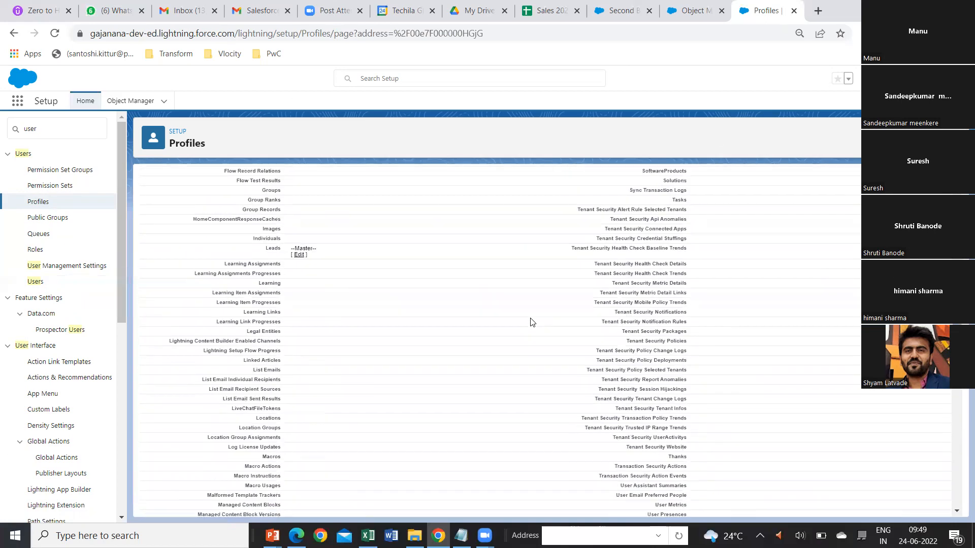
pyautogui.scroll(-20, 531, 322)
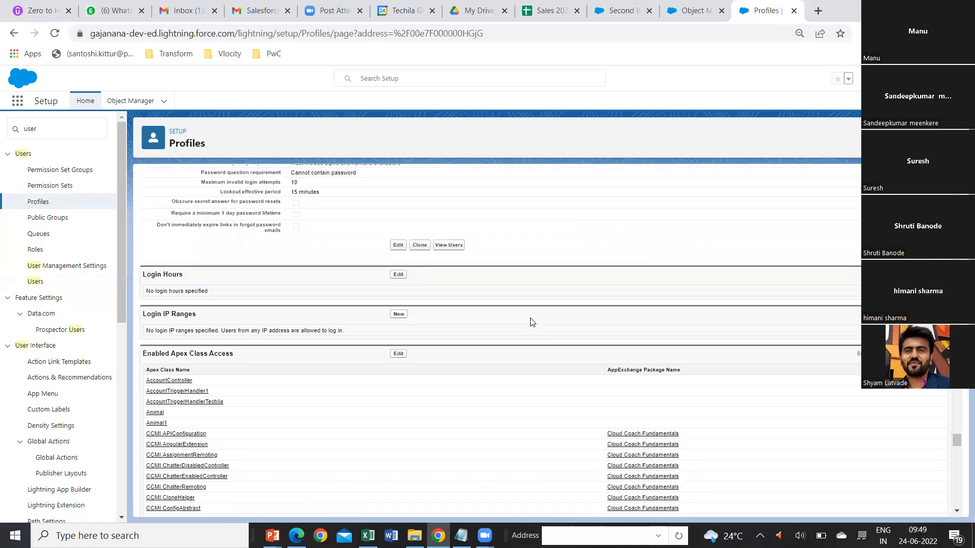
pyautogui.scroll(-10, 530, 322)
pyautogui.scroll(-3, 531, 323)
pyautogui.scroll(10, 530, 323)
pyautogui.scroll(20, 530, 323)
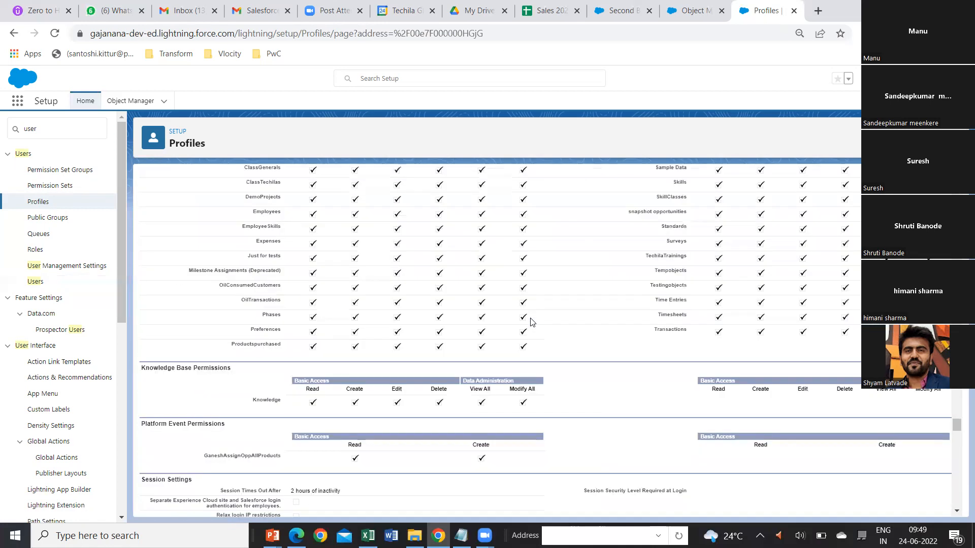
pyautogui.scroll(20, 530, 323)
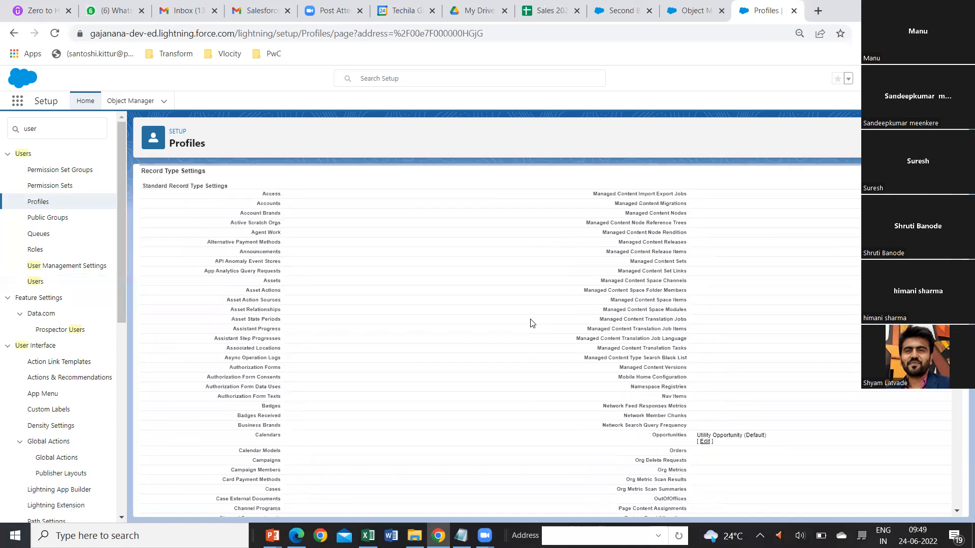
pyautogui.scroll(10, 530, 324)
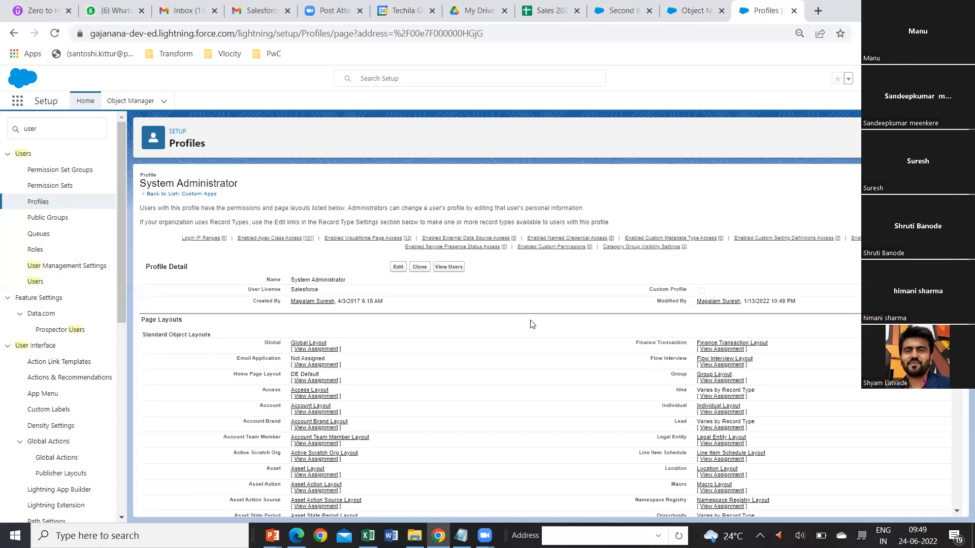
# Examine the profile's standard and custom object page layouts and its Standard Field-Level Security section.
pyautogui.scroll(-3, 531, 324)
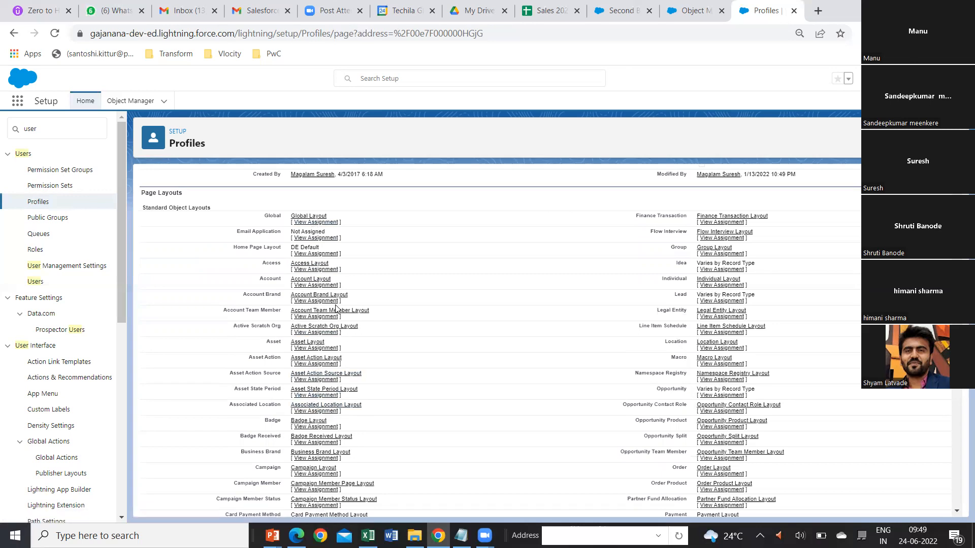
pyautogui.scroll(-6, 367, 353)
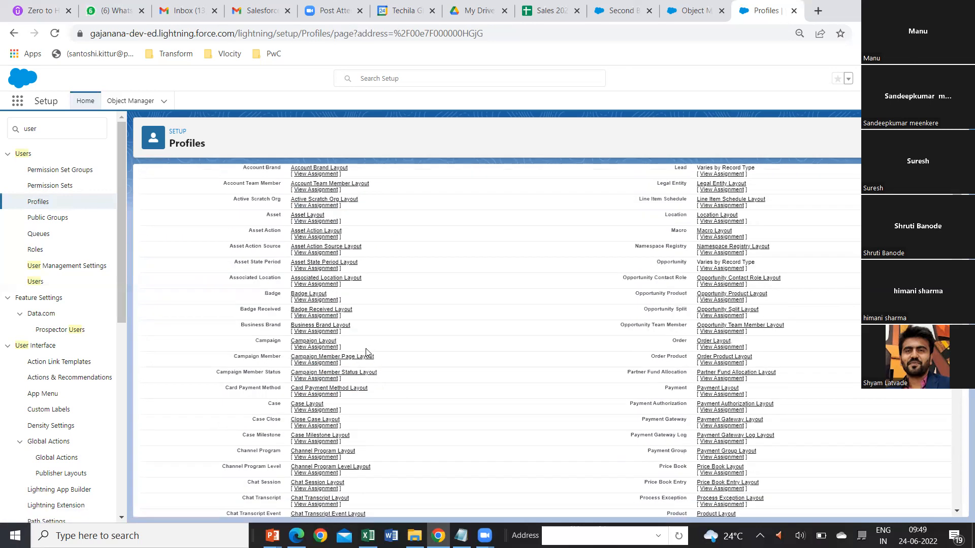
pyautogui.scroll(-12, 368, 352)
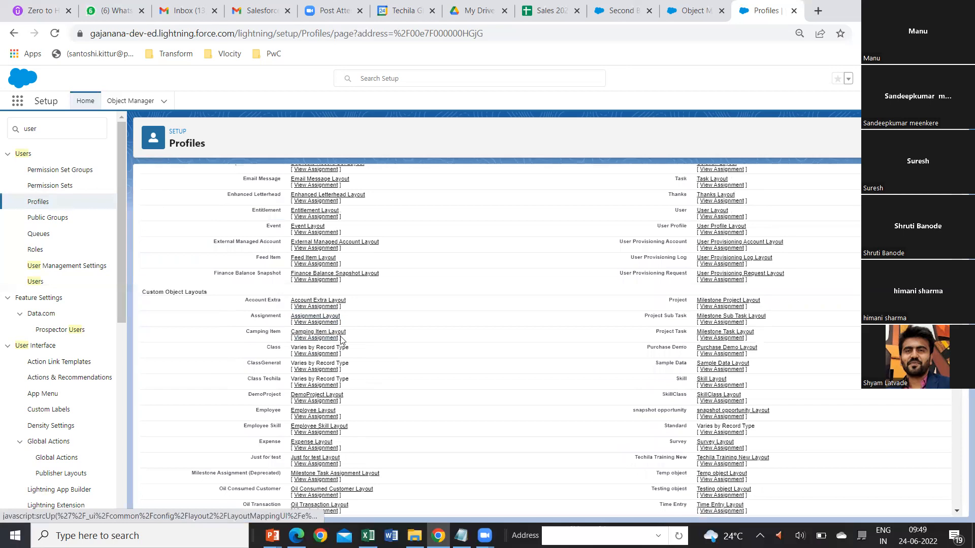
pyautogui.scroll(-2, 374, 344)
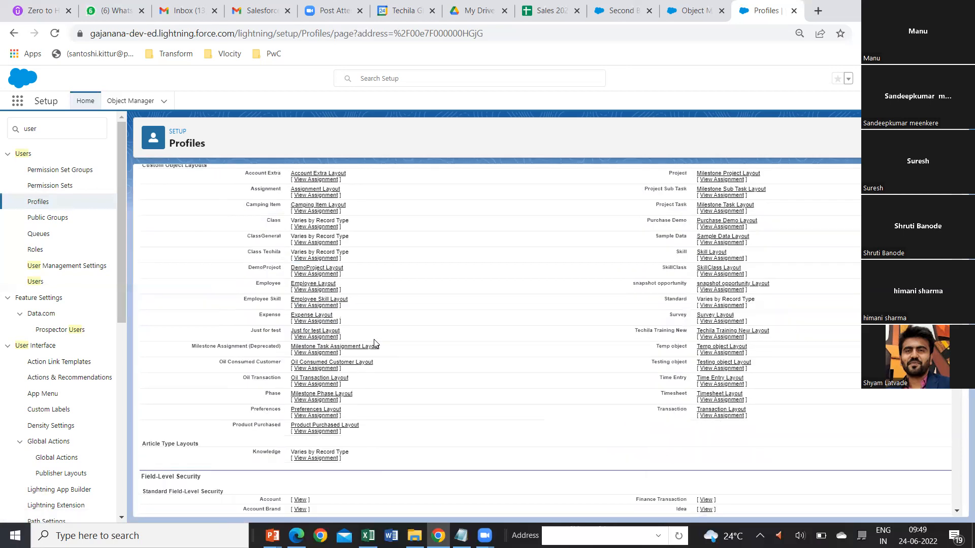
pyautogui.scroll(-3, 374, 343)
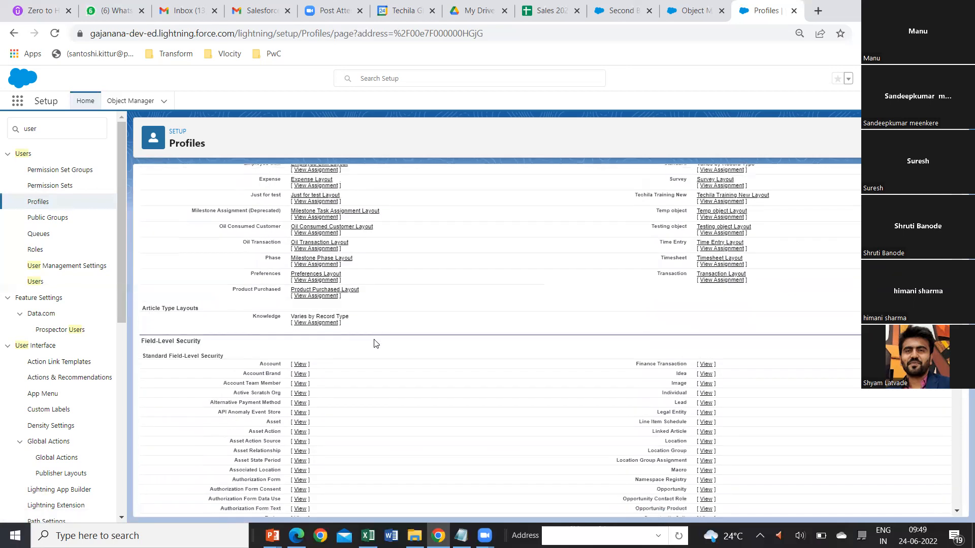
pyautogui.scroll(-2, 375, 344)
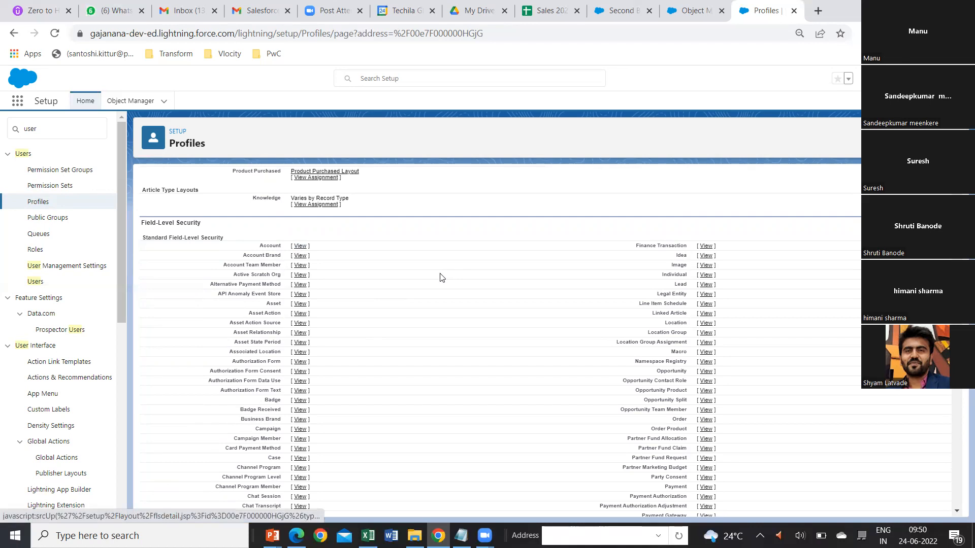
# View the Account page layout assignments from the System Administrator profile, and return to the profile.
pyautogui.scroll(15, 439, 274)
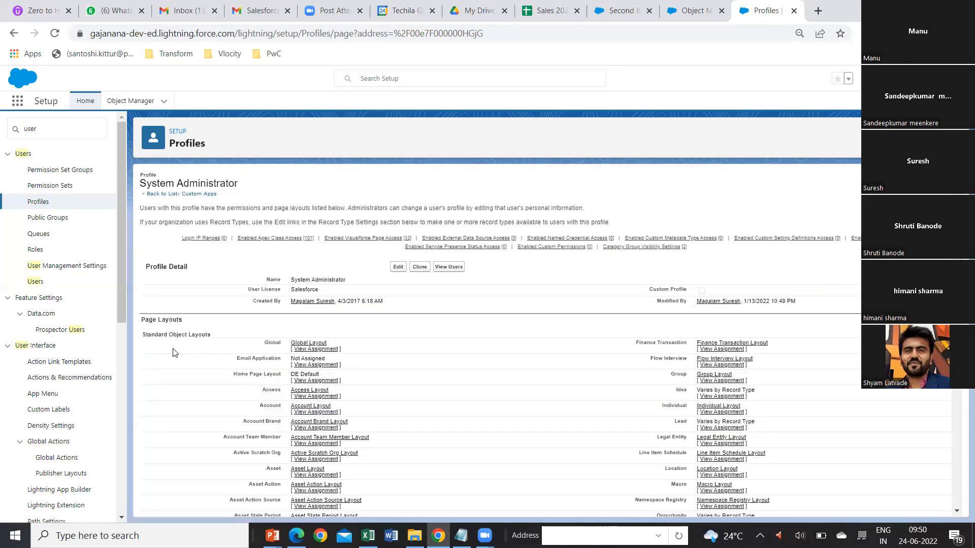
pyautogui.scroll(-1, 249, 383)
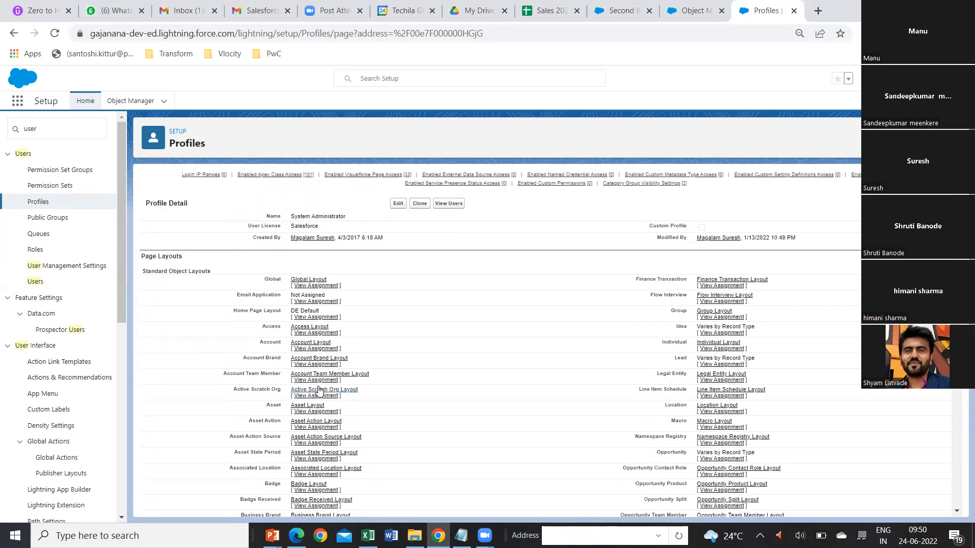
pyautogui.click(308, 349)
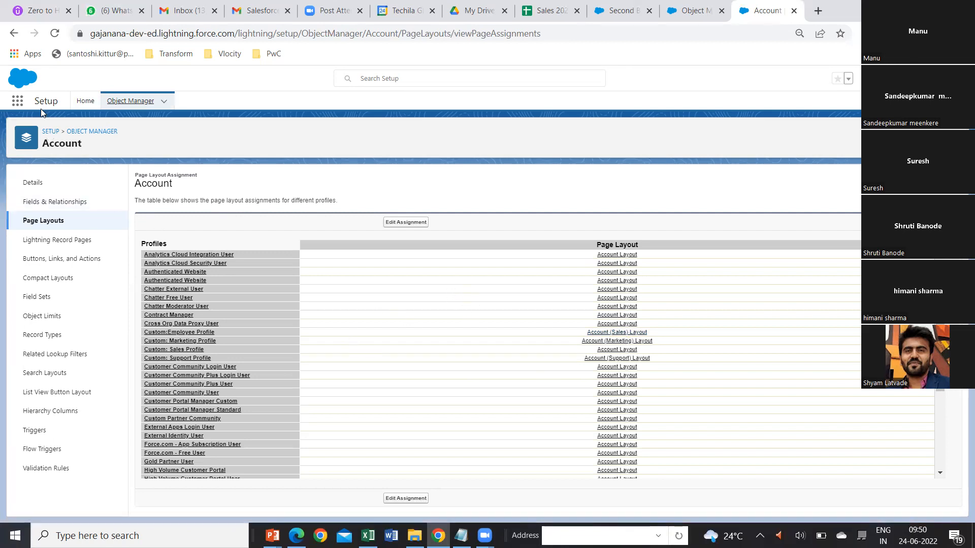
pyautogui.click(13, 33)
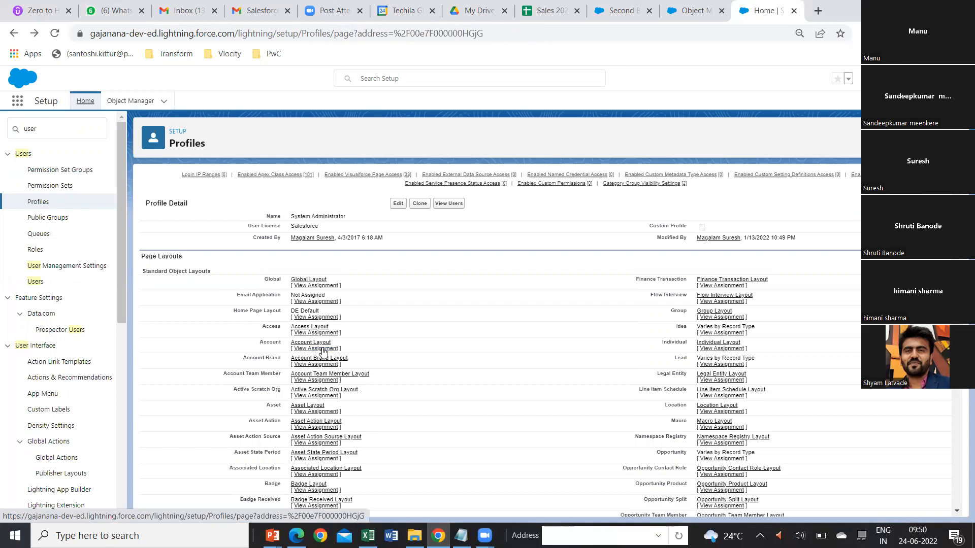
# Open the System Administrator profile's Account field-level security and look through its list of fields.
pyautogui.scroll(-8, 325, 354)
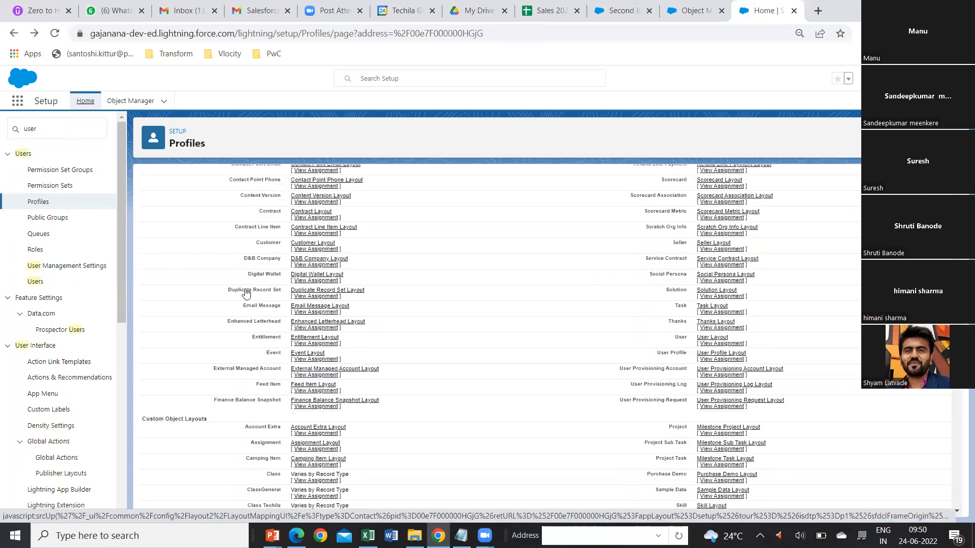
pyautogui.scroll(-5, 238, 285)
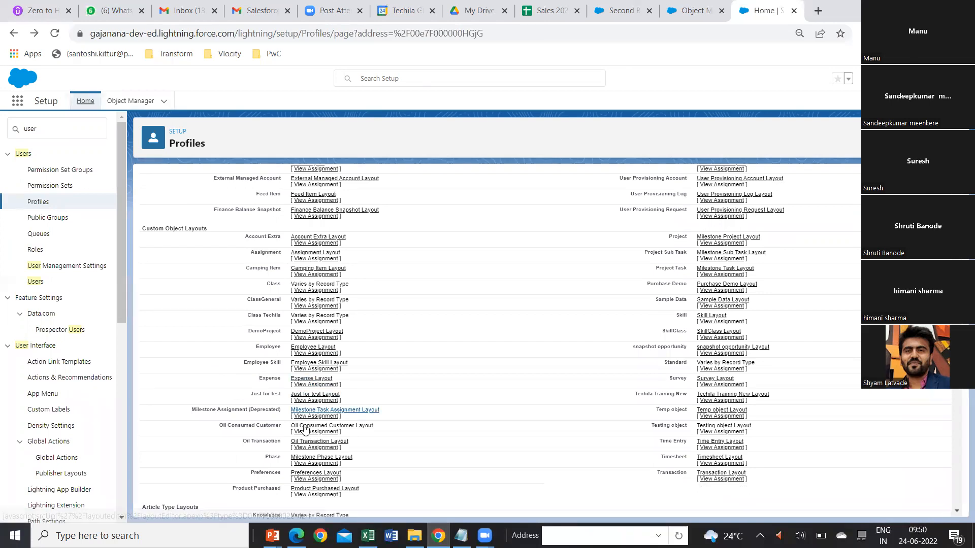
pyautogui.scroll(-4, 303, 436)
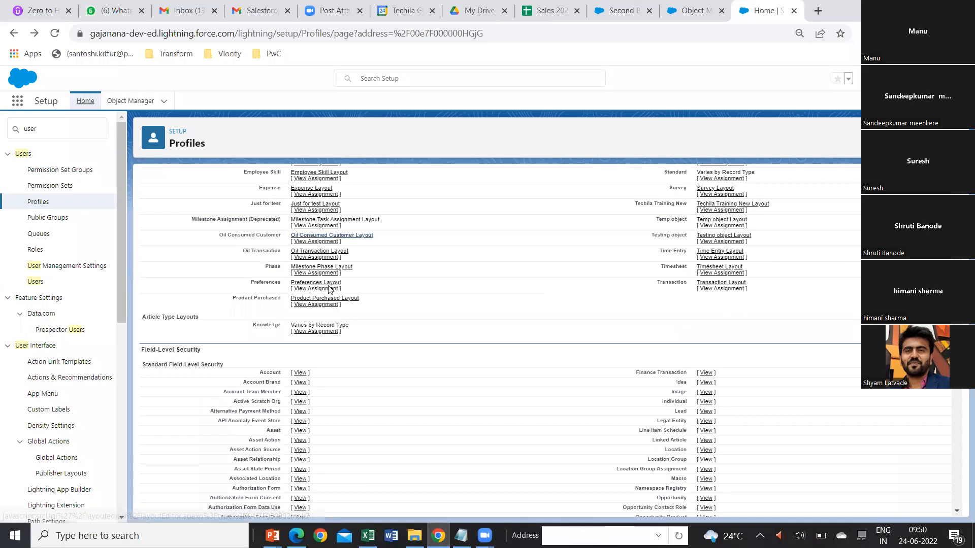
pyautogui.scroll(-2, 373, 289)
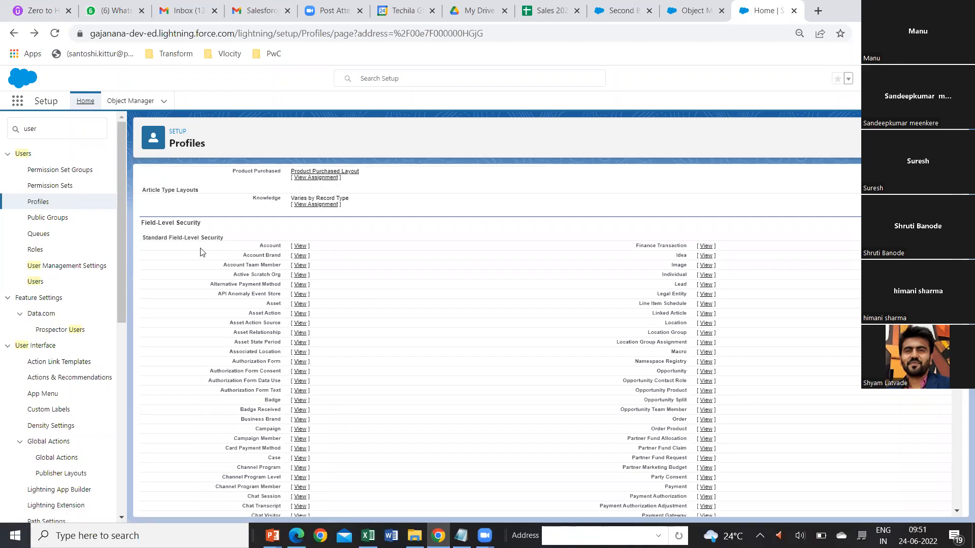
pyautogui.click(300, 247)
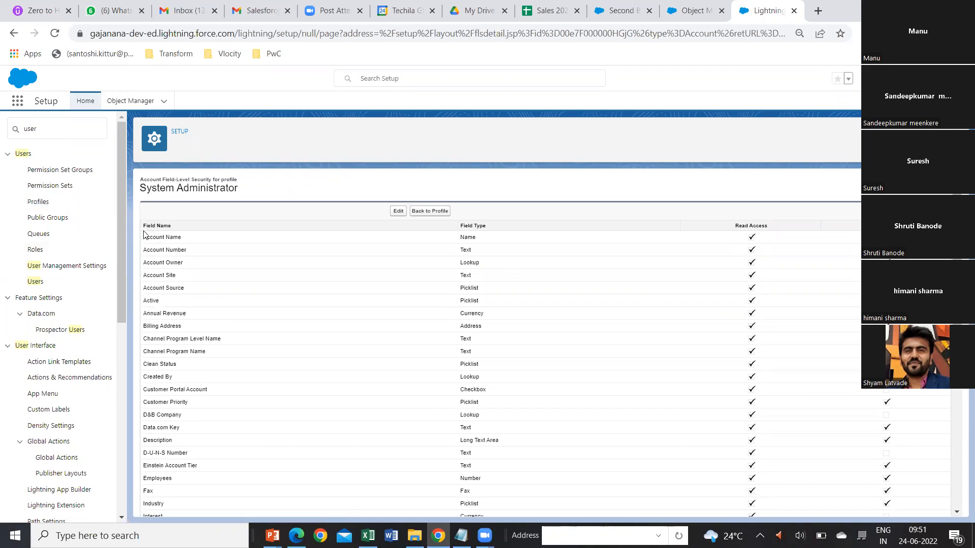
pyautogui.moveTo(175, 252); pyautogui.dragTo(183, 339)
pyautogui.moveTo(184, 502); pyautogui.dragTo(184, 504)
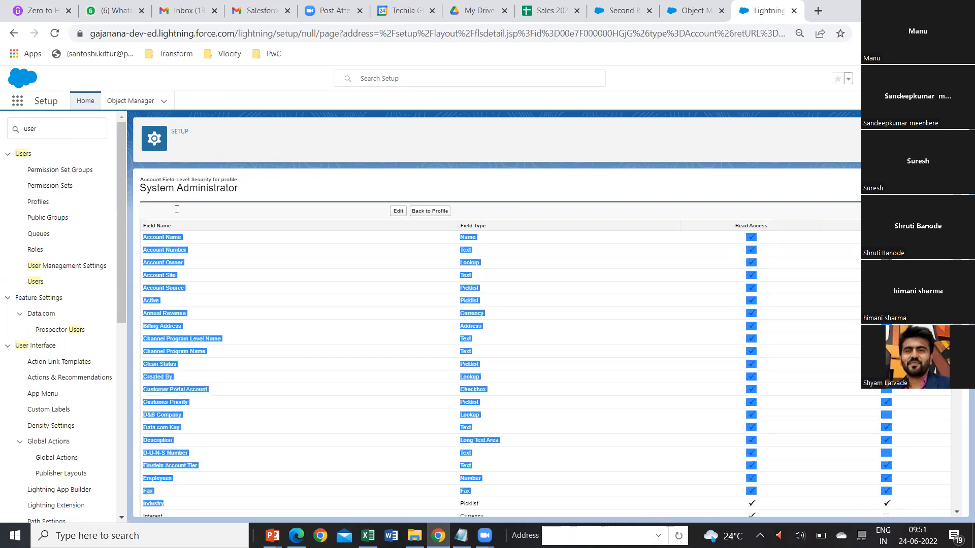
# Try the Account Number access checkboxes in the Account field-level security edit form, cancel, and return to the System Administrator profile.
pyautogui.click(753, 238)
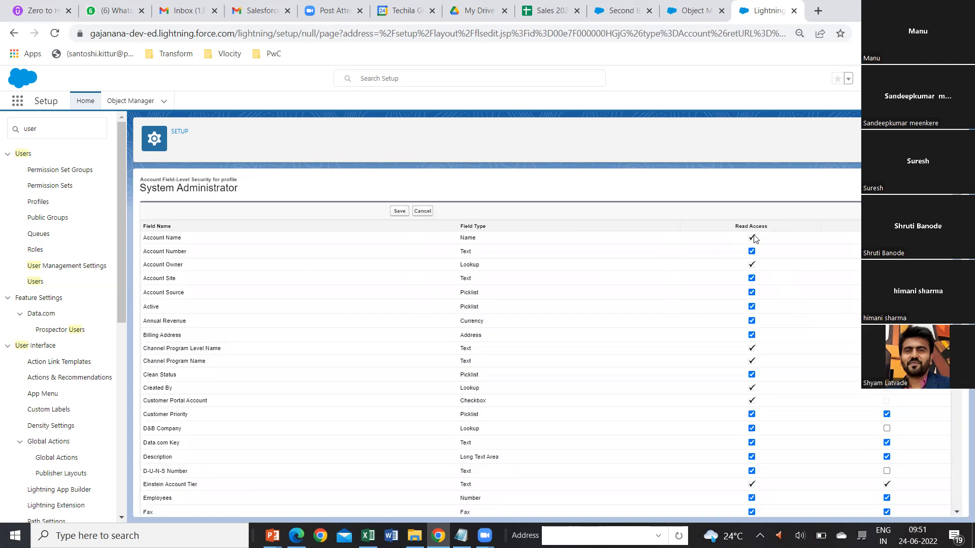
pyautogui.click(752, 253)
pyautogui.click(887, 251)
pyautogui.click(422, 210)
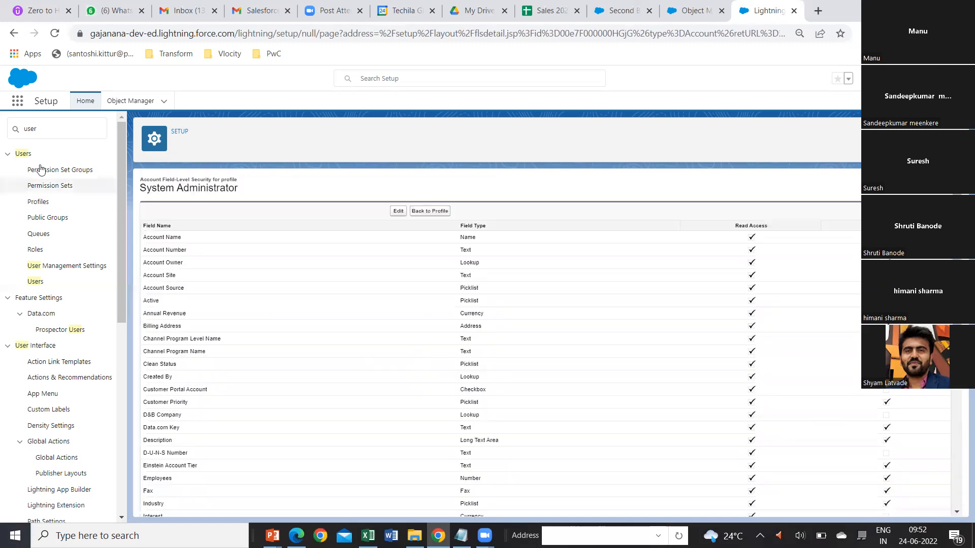
pyautogui.click(14, 33)
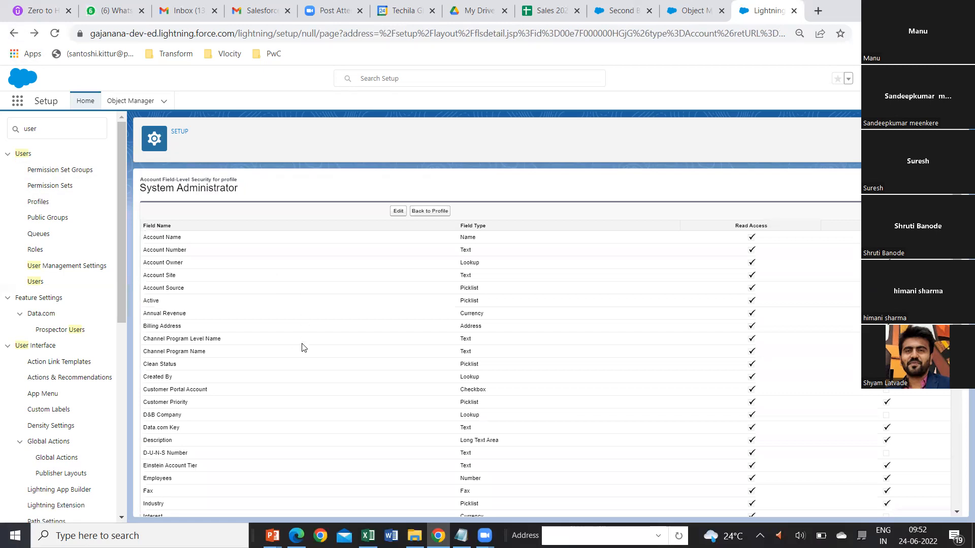
pyautogui.click(14, 34)
pyautogui.click(428, 211)
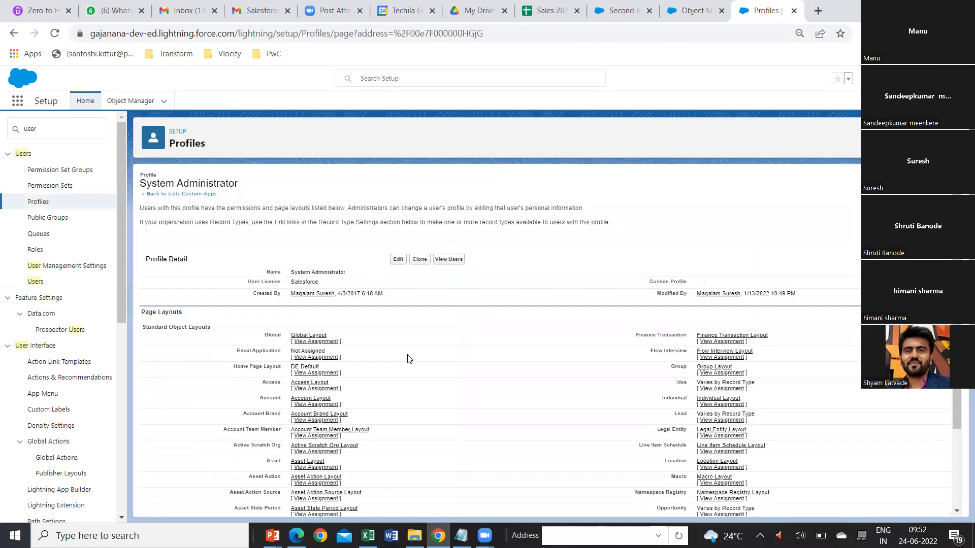
# Examine the profile's page layouts, field-level security, custom app settings, connected app access and standard tab settings.
pyautogui.scroll(-6, 409, 359)
pyautogui.scroll(-10, 409, 359)
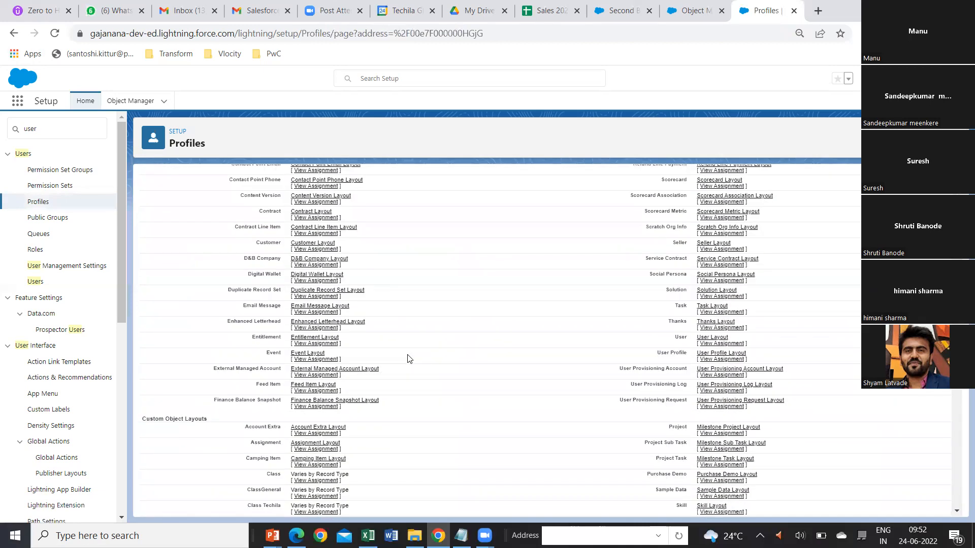
pyautogui.scroll(9, 409, 359)
pyautogui.scroll(5, 409, 359)
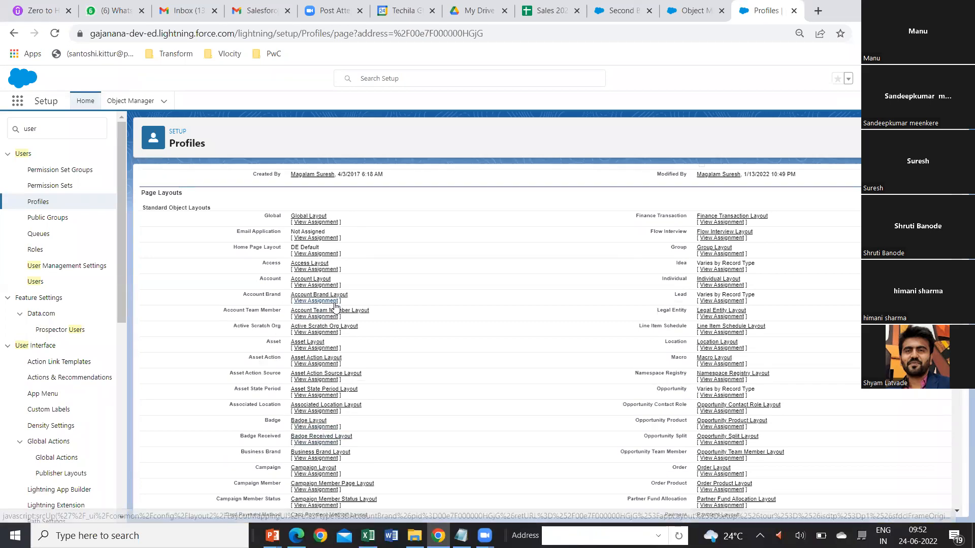
pyautogui.scroll(-10, 336, 317)
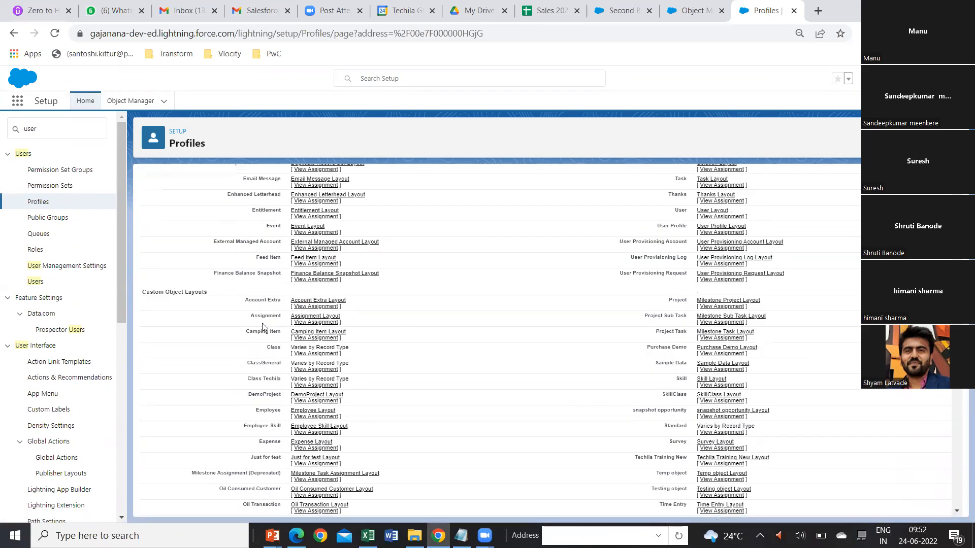
pyautogui.scroll(-5, 294, 397)
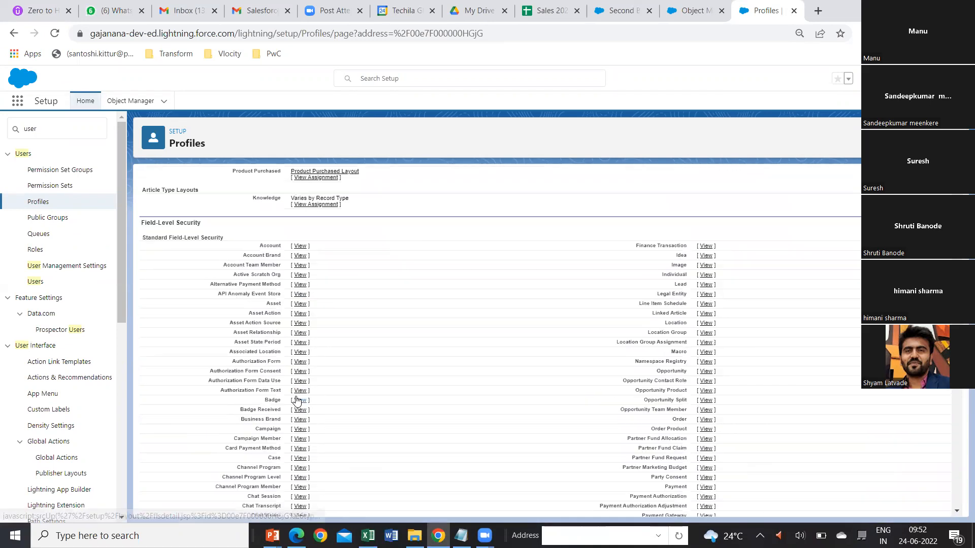
pyautogui.scroll(-2, 263, 322)
pyautogui.scroll(-10, 264, 324)
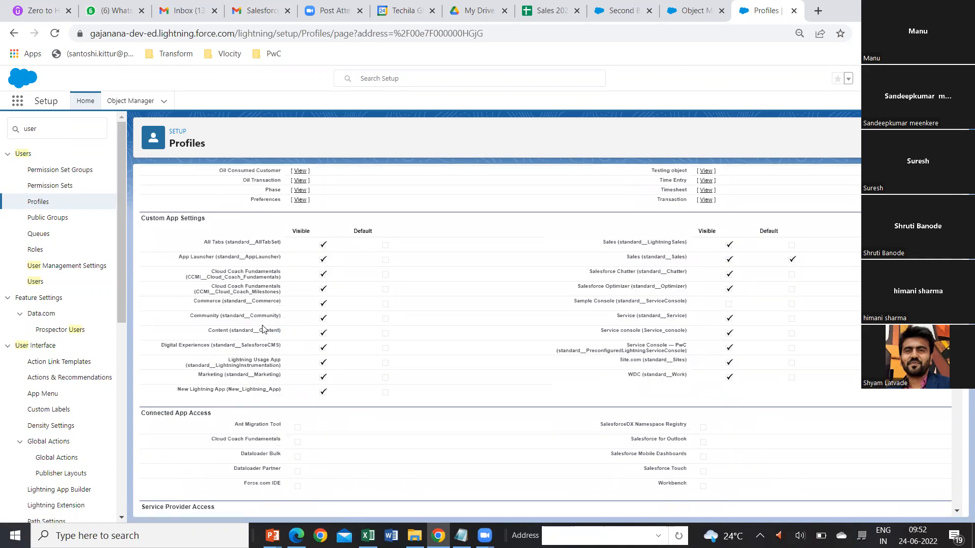
pyautogui.scroll(-3, 261, 329)
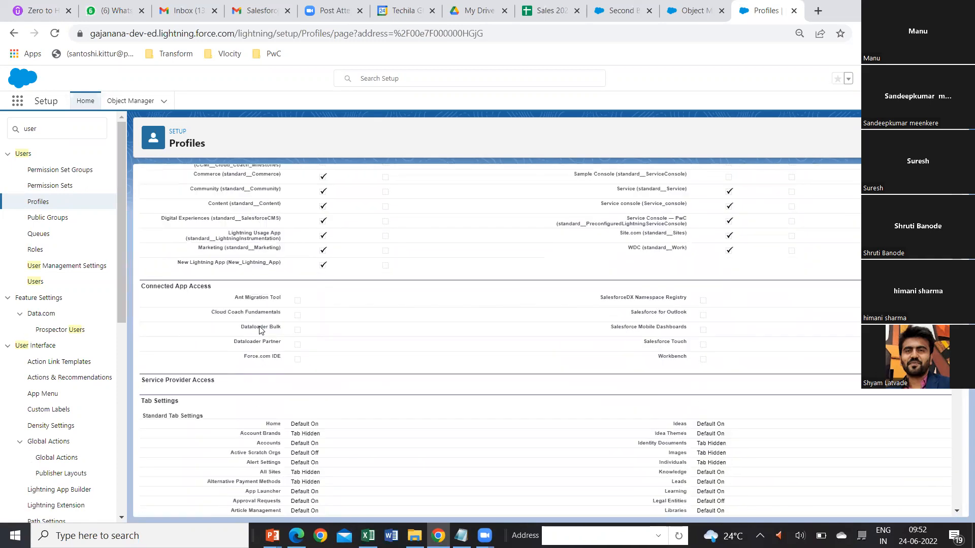
pyautogui.scroll(-4, 261, 330)
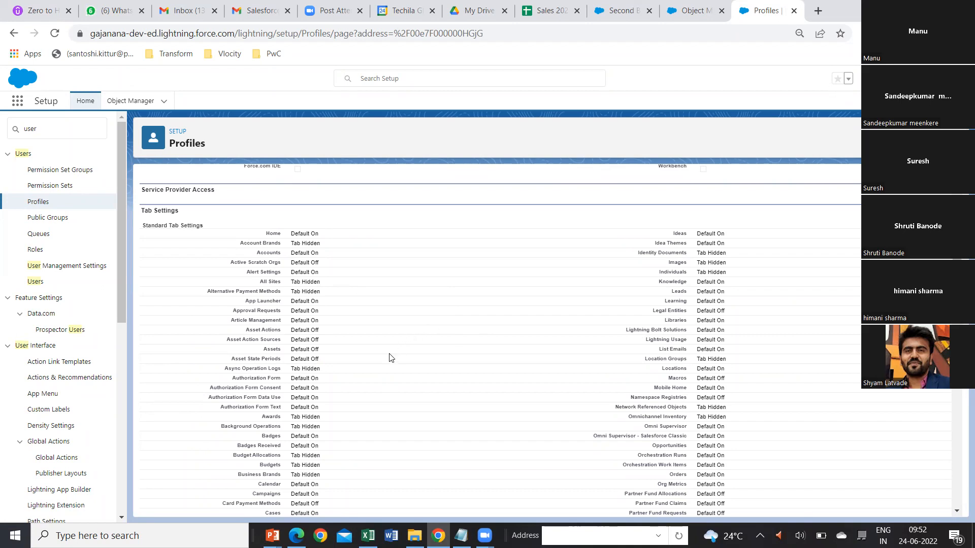
pyautogui.scroll(-4, 390, 358)
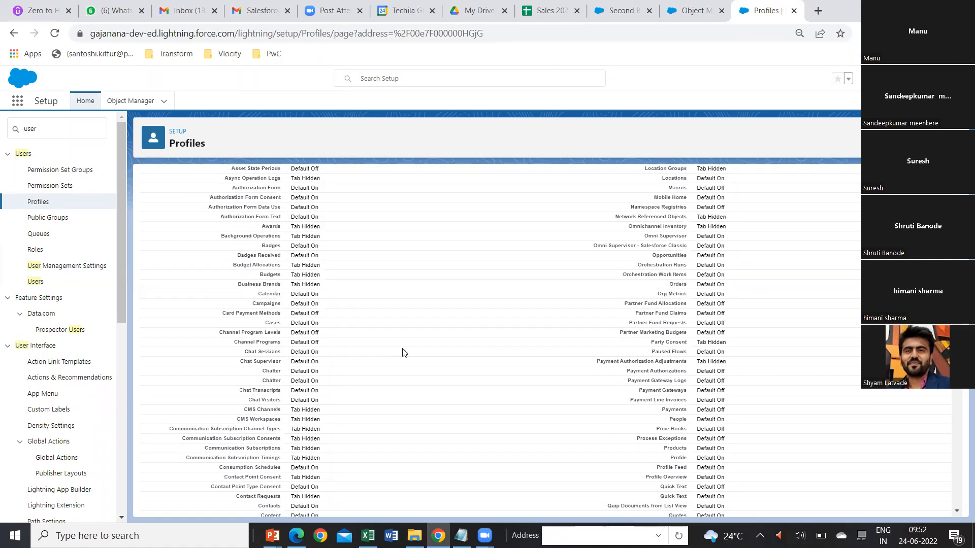
# Open the System Administrator profile for editing and find the TechilaTrainings entry under Custom Tab Settings by searching for "techila".
pyautogui.scroll(20, 477, 338)
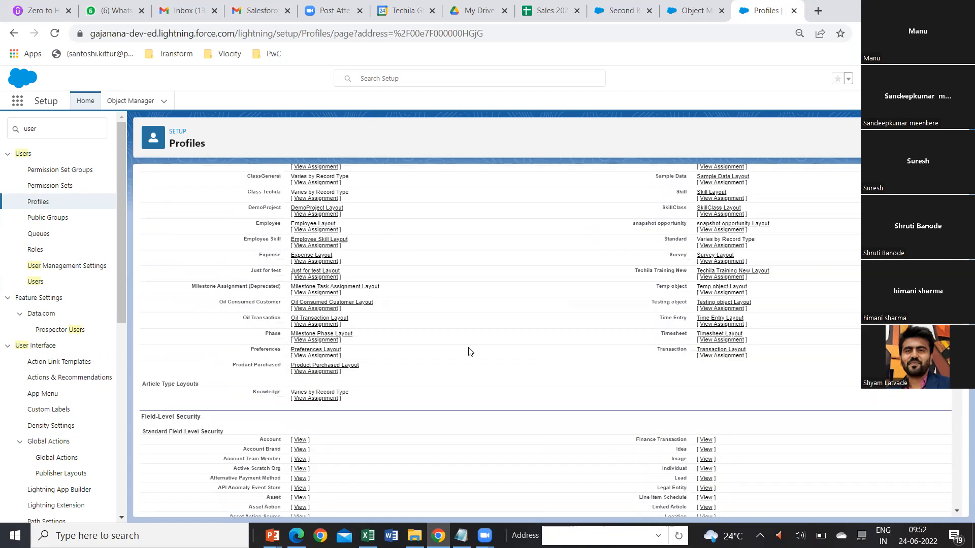
pyautogui.scroll(2, 470, 351)
pyautogui.click(397, 266)
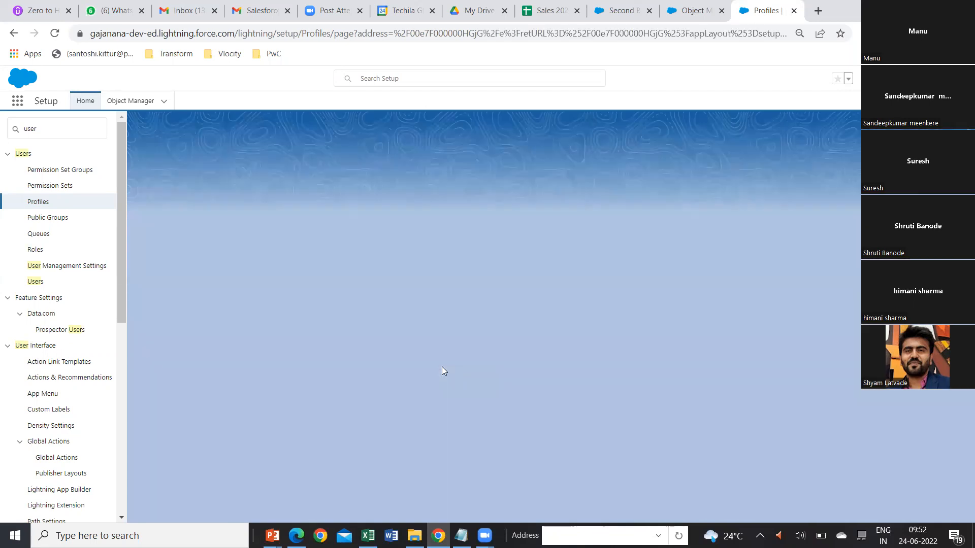
pyautogui.scroll(-12, 443, 371)
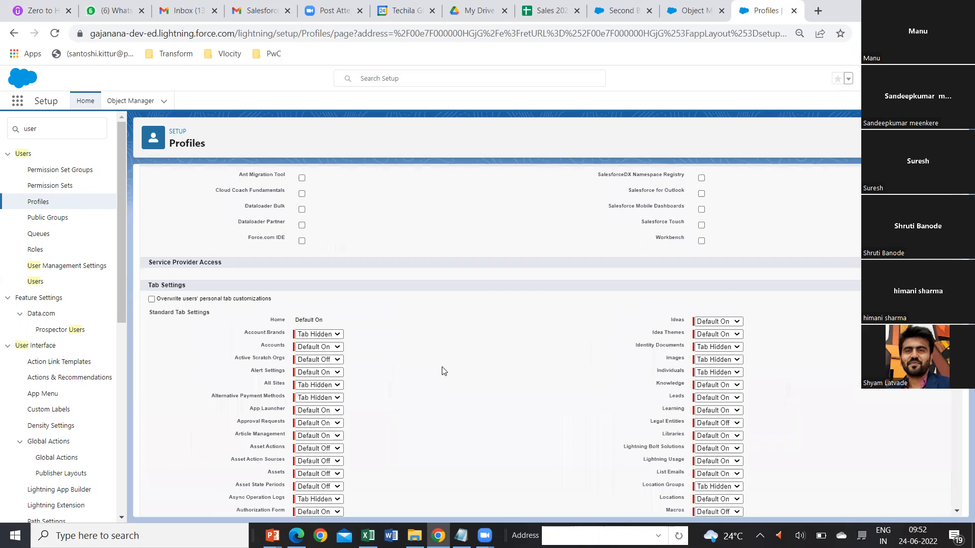
pyautogui.scroll(-15, 443, 371)
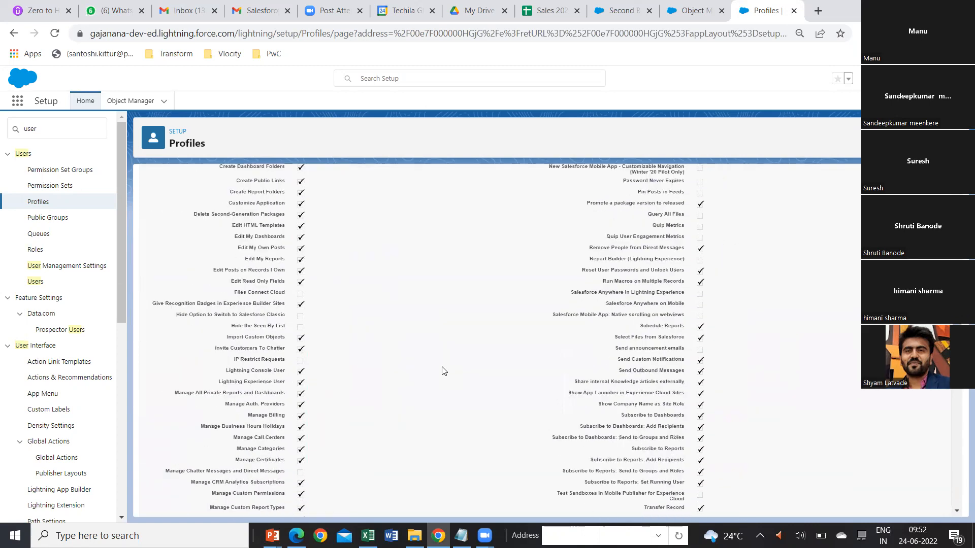
pyautogui.hotkey('ctrl', 'f')
pyautogui.write('techila')
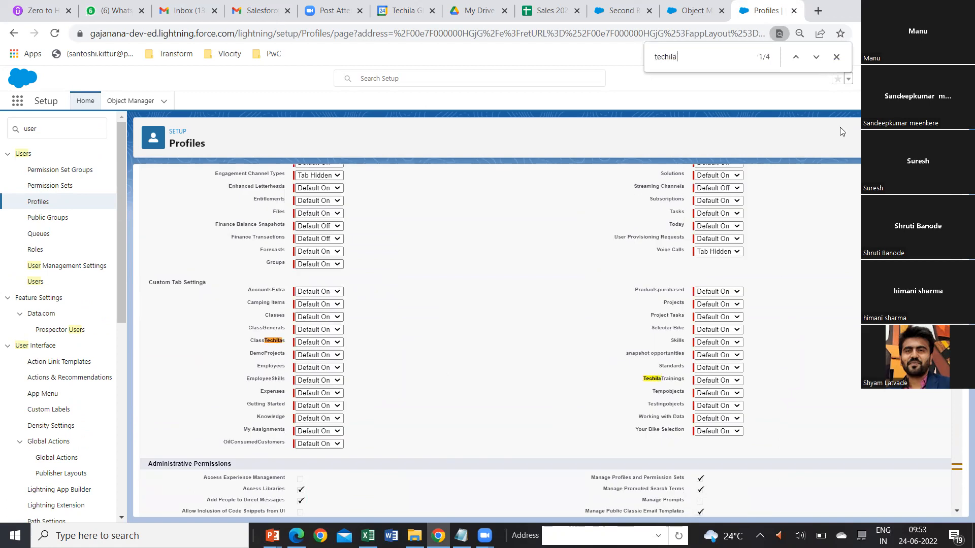
pyautogui.click(816, 59)
# Set the TechilaTrainings custom tab to Tab Hidden and save the System Administrator profile.
pyautogui.click(736, 382)
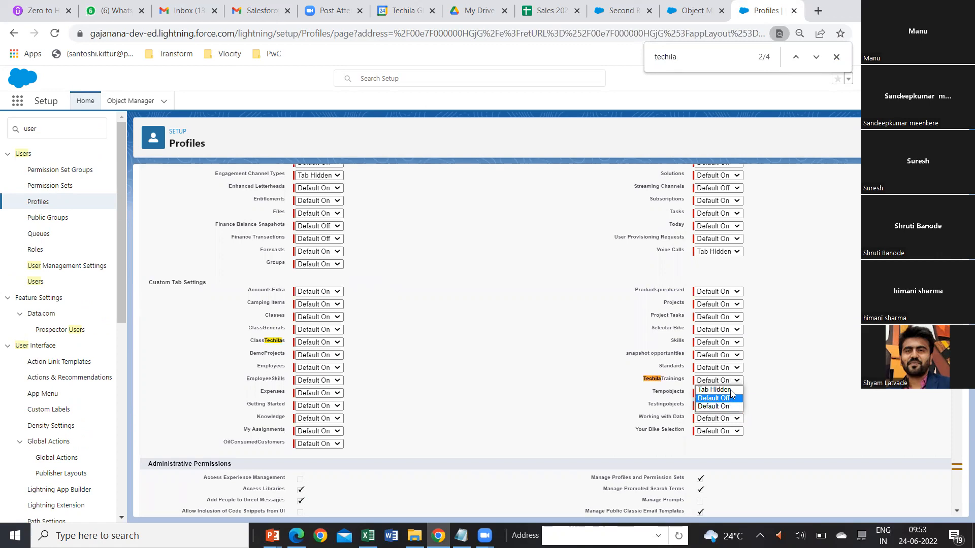
pyautogui.click(730, 389)
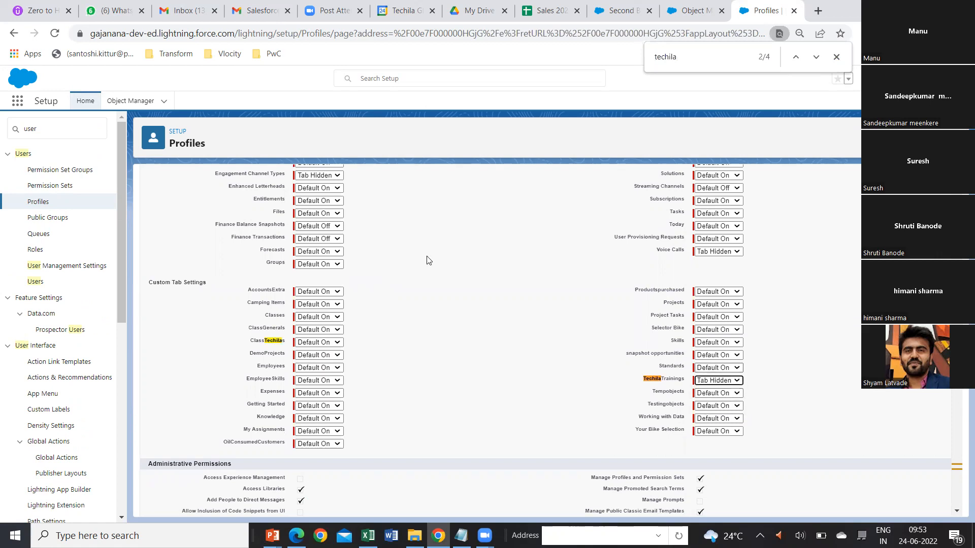
pyautogui.scroll(10, 432, 254)
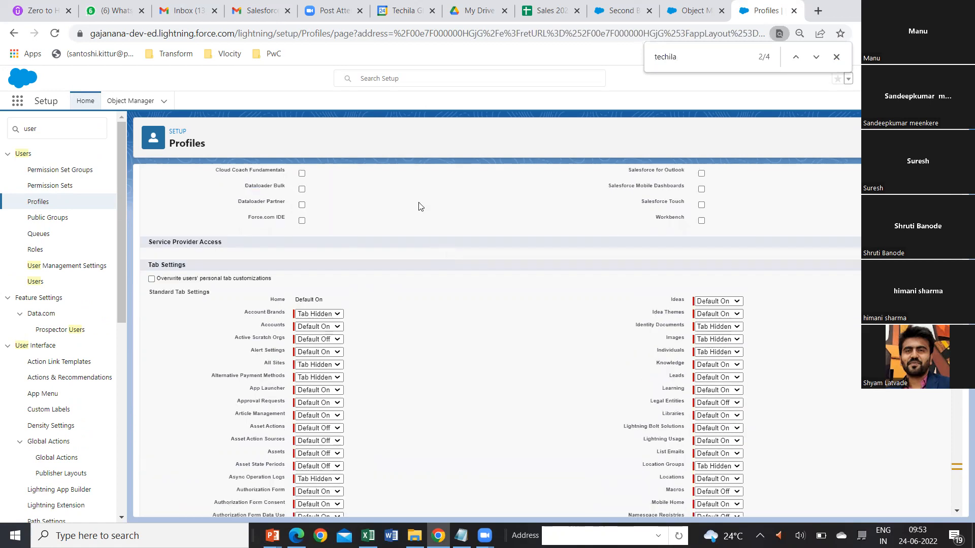
pyautogui.scroll(7, 419, 205)
pyautogui.click(392, 223)
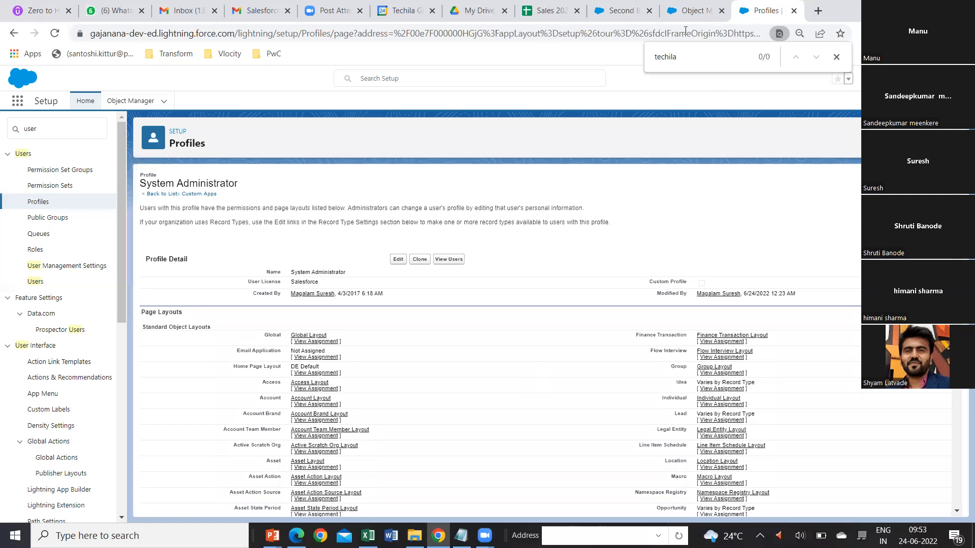
# Open the Sales app, check its additional navigation tabs for Techila Trainings, and return to the System Administrator profile.
pyautogui.click(687, 12)
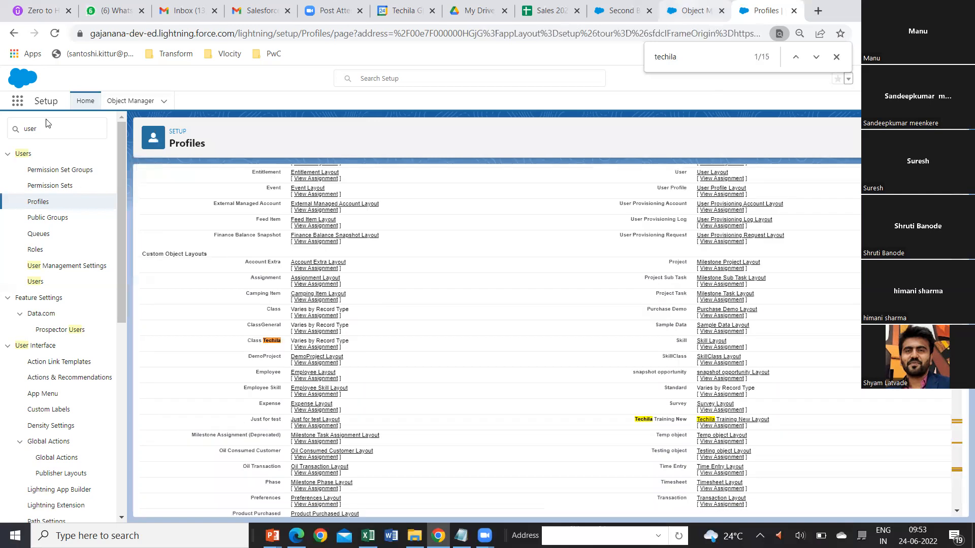
pyautogui.click(17, 104)
pyautogui.click(41, 167)
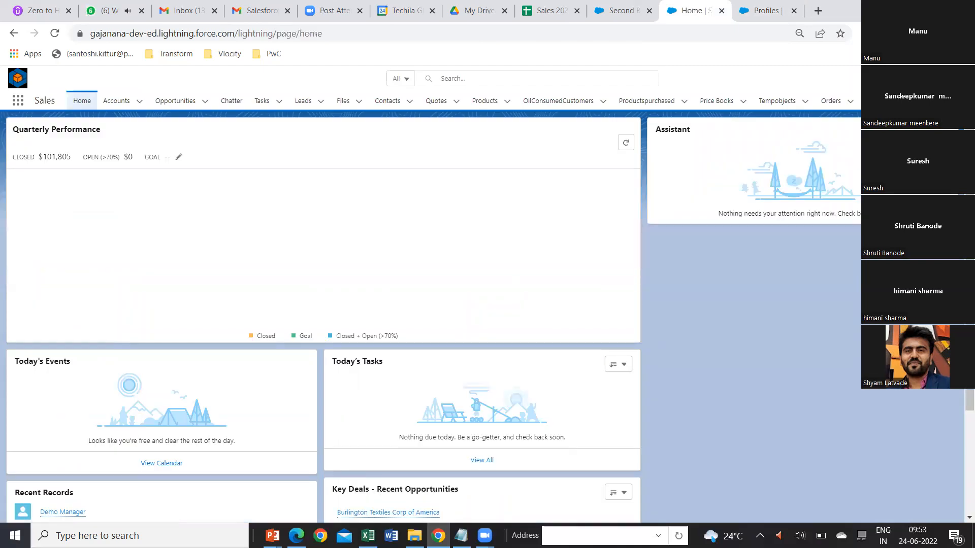
pyautogui.click(927, 100)
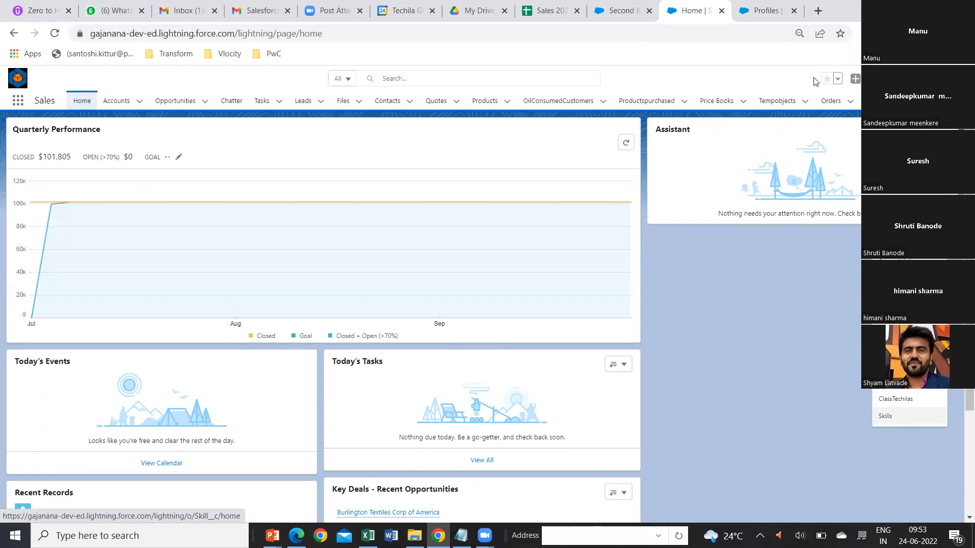
pyautogui.hotkey('ctrl', 'Tab')
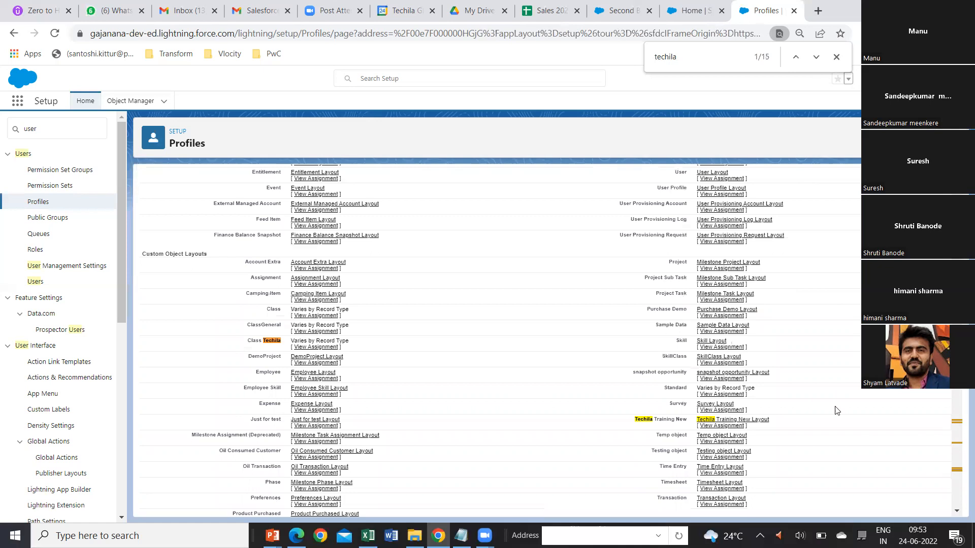
# Set the TechilaTrainings custom tab to Default On in the System Administrator profile and save the profile.
pyautogui.scroll(15, 311, 202)
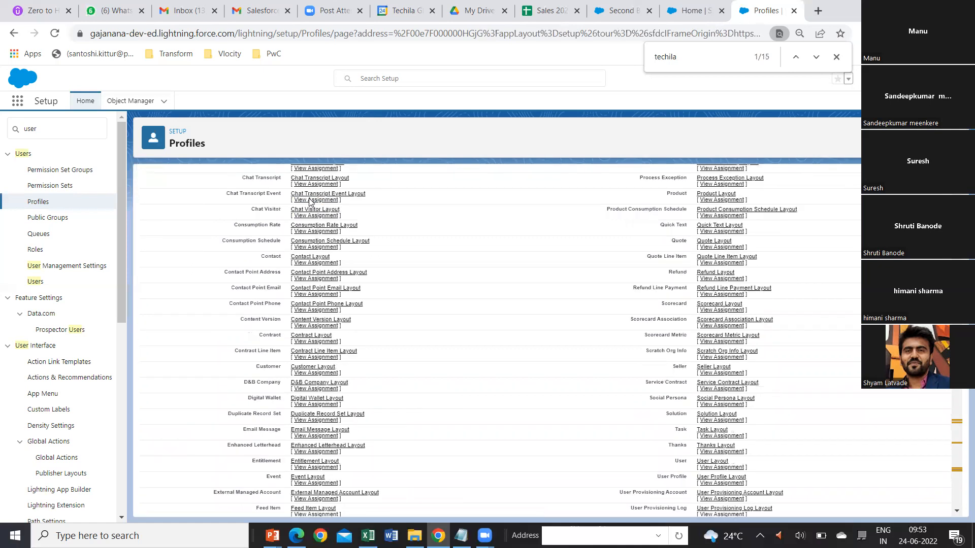
pyautogui.scroll(5, 311, 202)
pyautogui.click(397, 266)
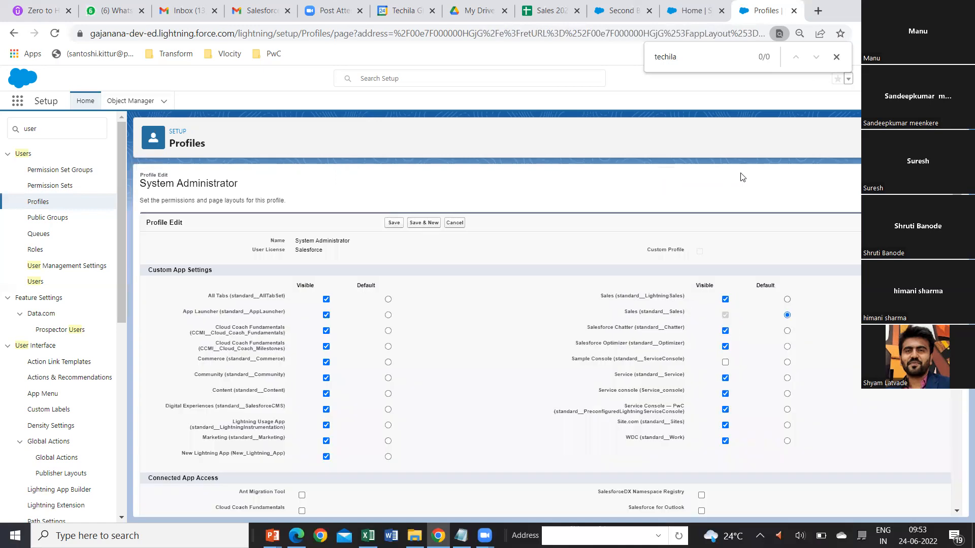
pyautogui.click(816, 59)
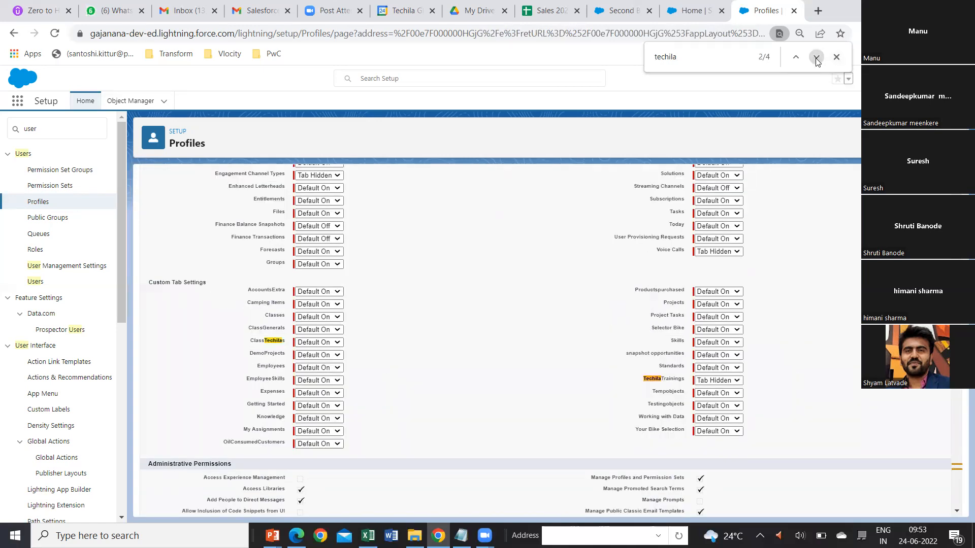
pyautogui.click(738, 381)
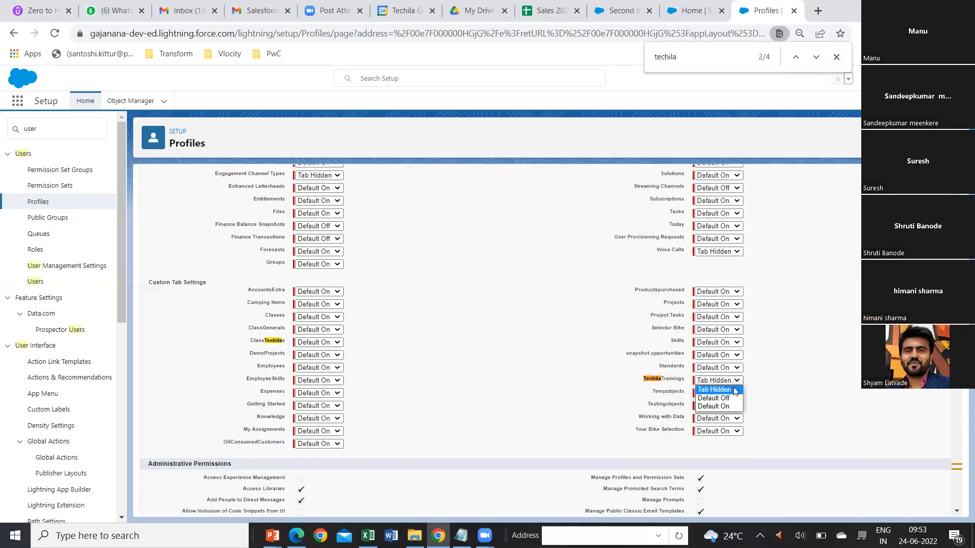
pyautogui.click(713, 406)
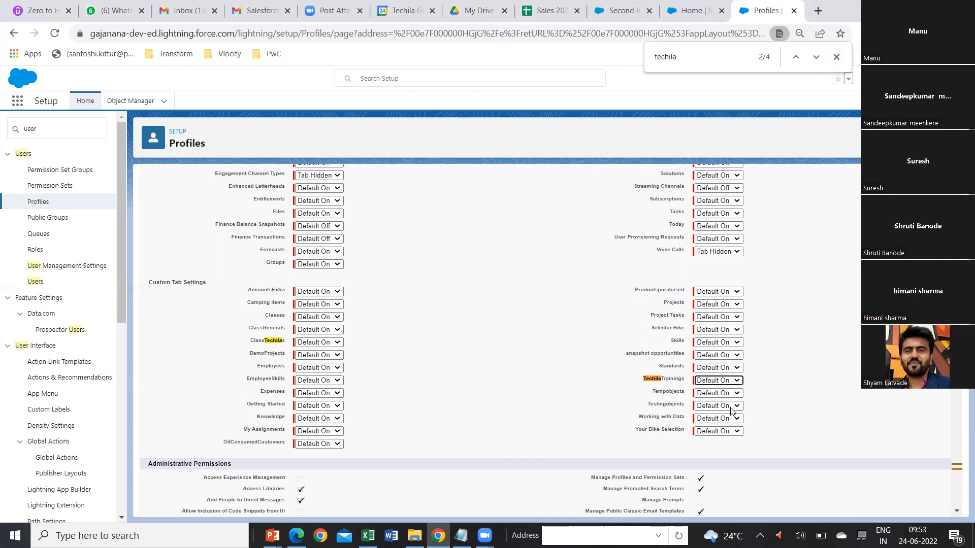
pyautogui.scroll(7, 698, 297)
pyautogui.scroll(10, 681, 305)
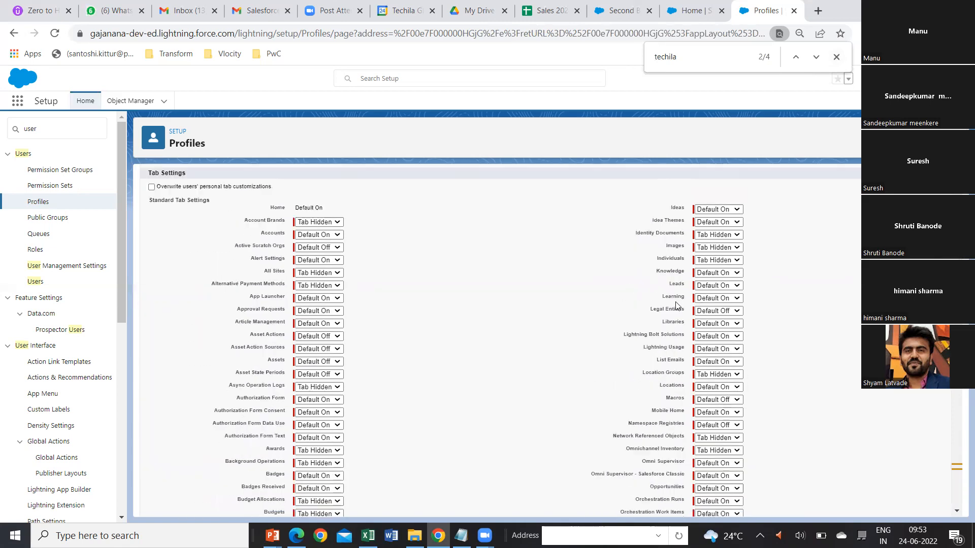
pyautogui.click(397, 223)
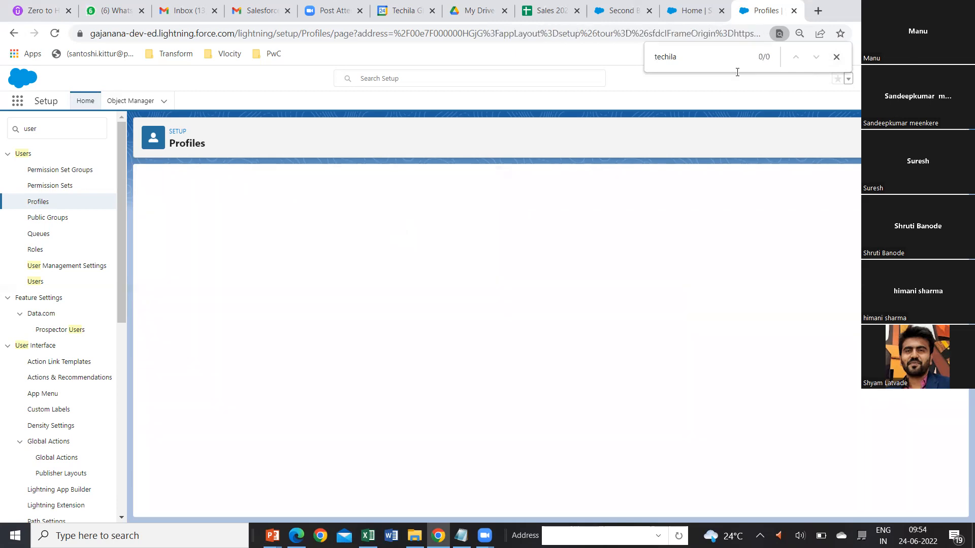
# Reload the Sales app home page and check its additional navigation tabs for TechilaTrainings.
pyautogui.click(727, 21)
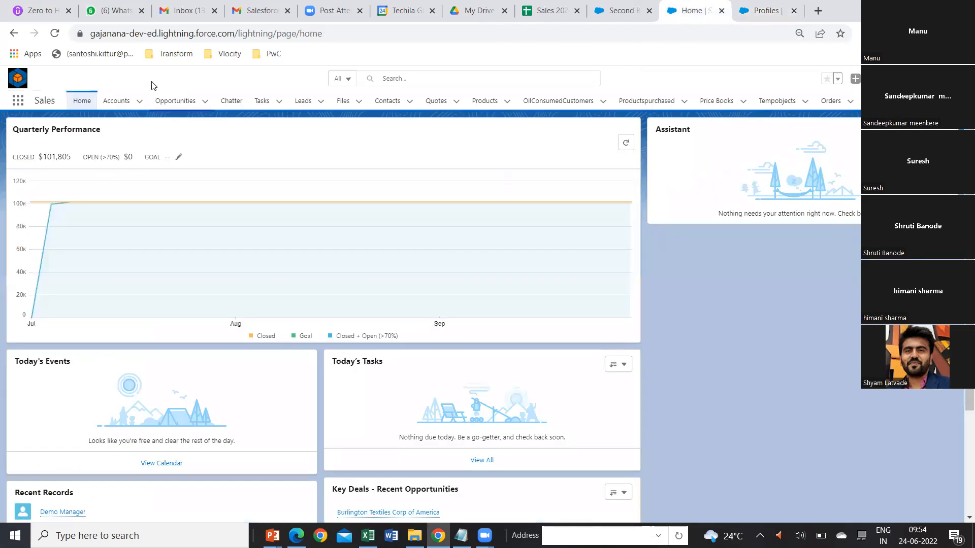
pyautogui.click(54, 33)
pyautogui.click(931, 101)
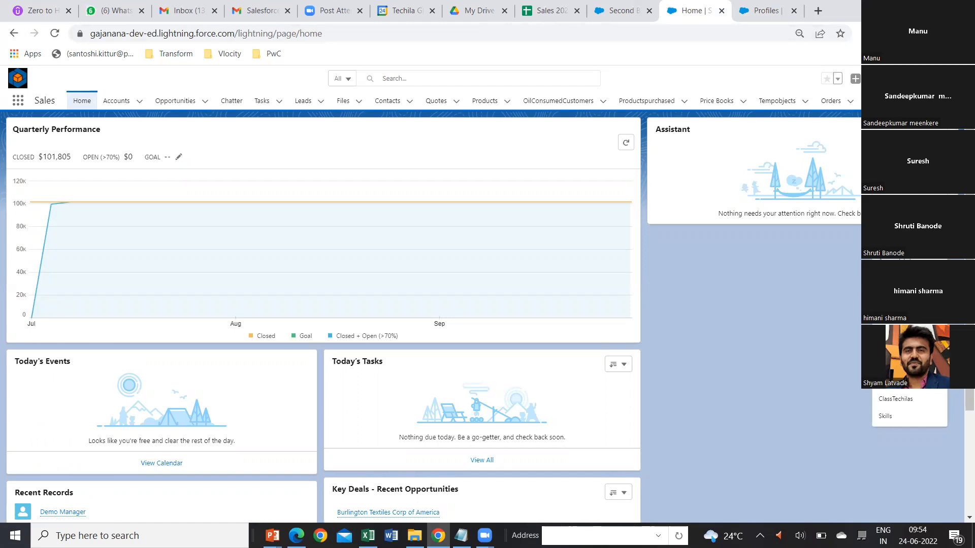
# Log out of the Salesforce org and log back in with the saved credentials.
pyautogui.click(948, 78)
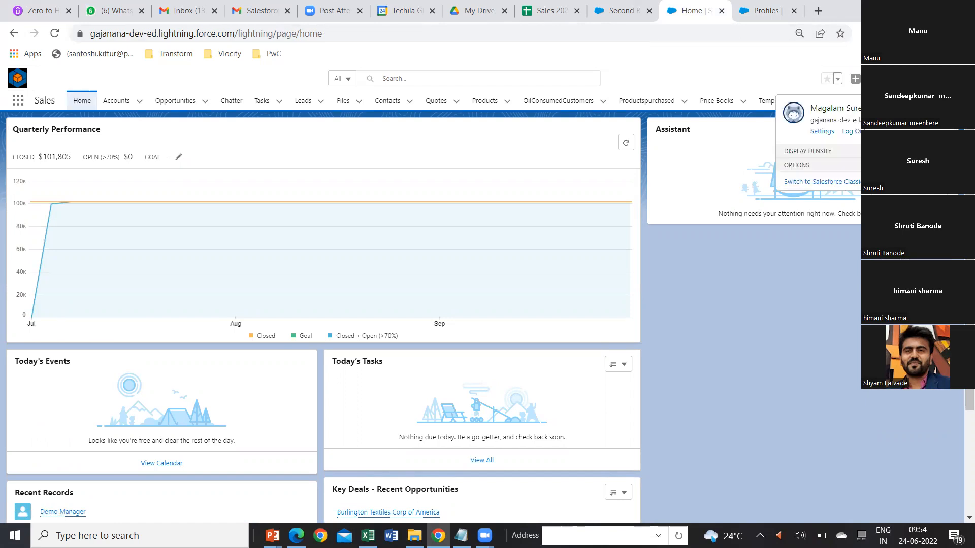
pyautogui.click(851, 133)
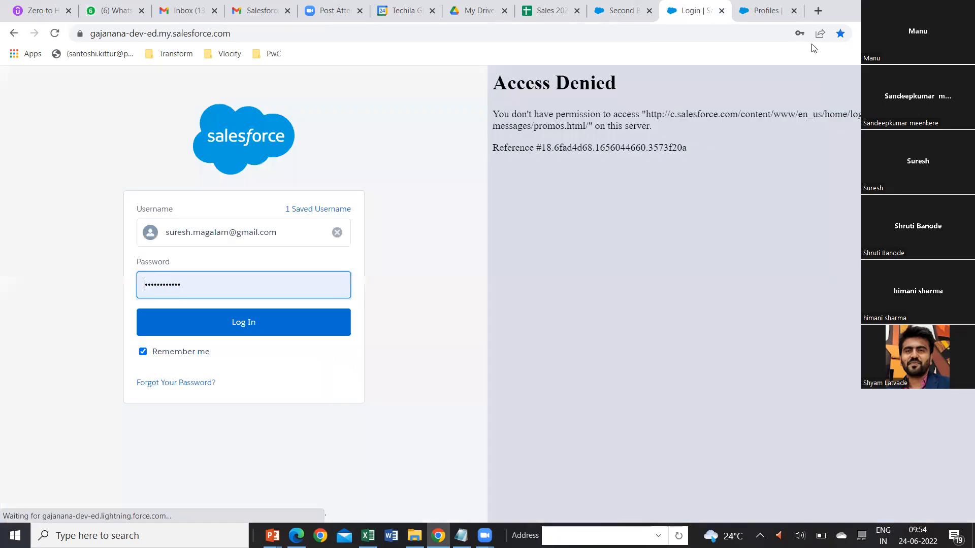
pyautogui.click(235, 325)
pyautogui.click(235, 325)
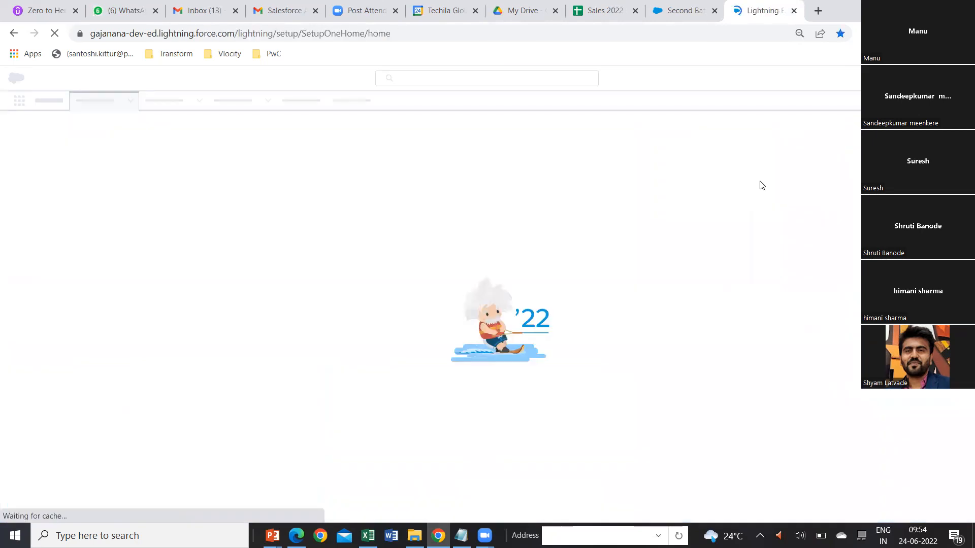
# Close the Second Batch record page, then open the Sales app and check its additional navigation tabs for TechilaTrainings.
pyautogui.click(709, 19)
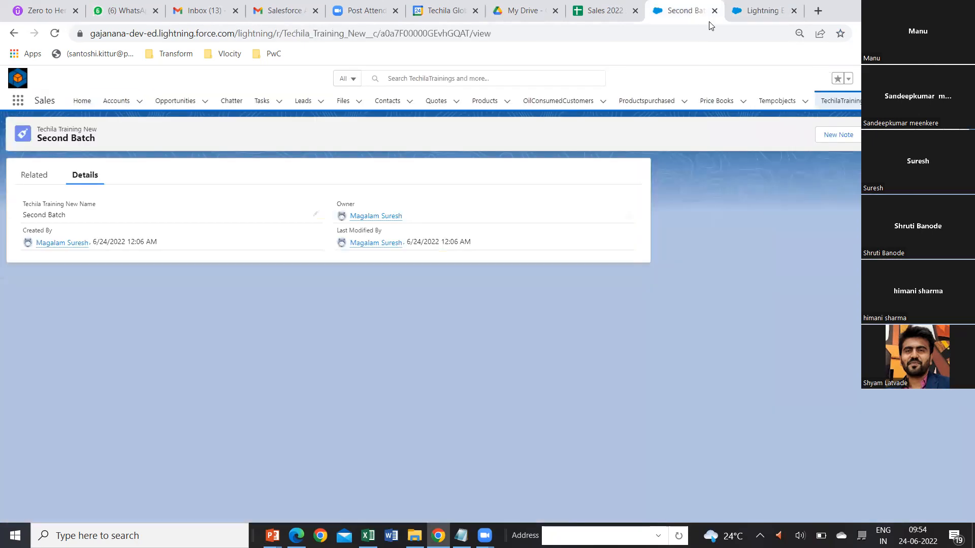
pyautogui.click(714, 11)
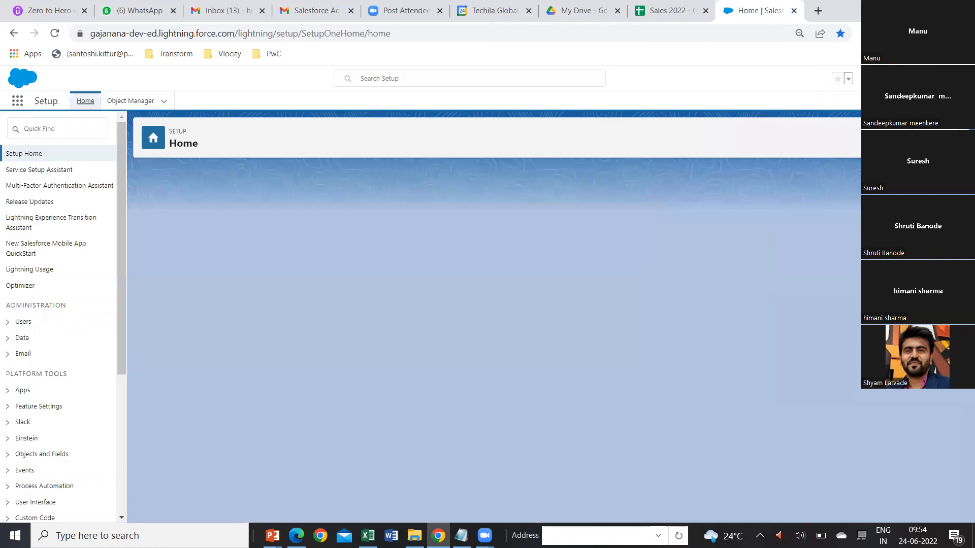
pyautogui.click(19, 101)
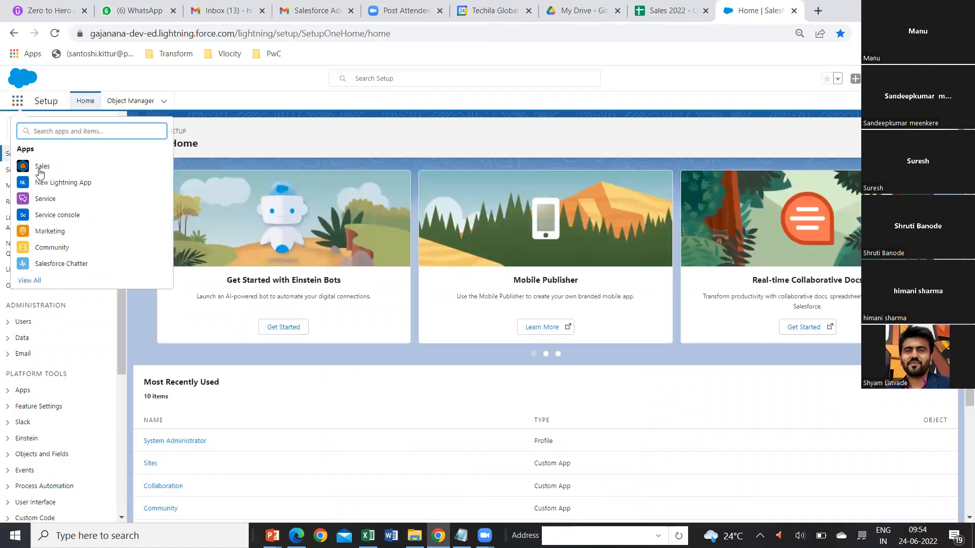
pyautogui.click(41, 167)
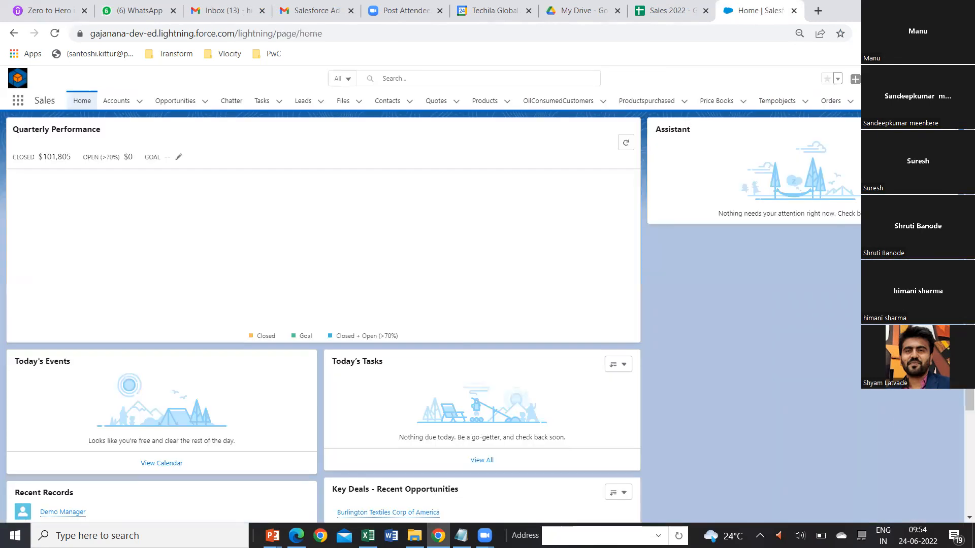
pyautogui.click(925, 100)
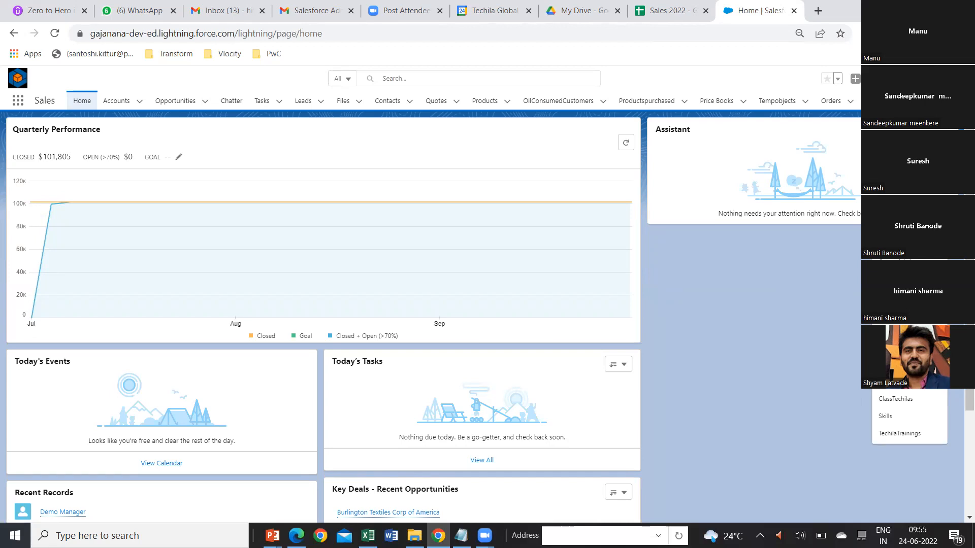
# Open Setup, find the Profiles page by searching for "profile", and open the System Administrator profile.
pyautogui.click(906, 79)
pyautogui.click(878, 106)
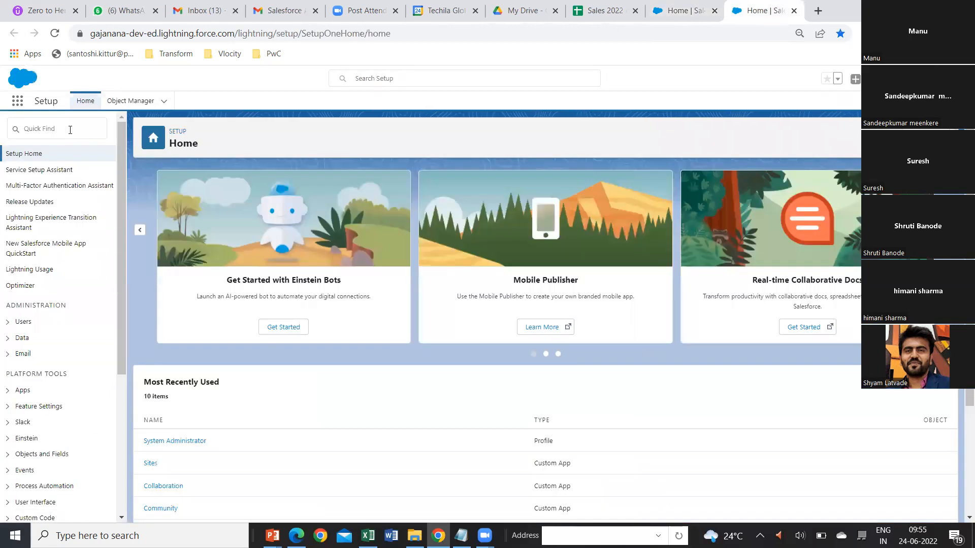
pyautogui.click(70, 130)
pyautogui.write('pro')
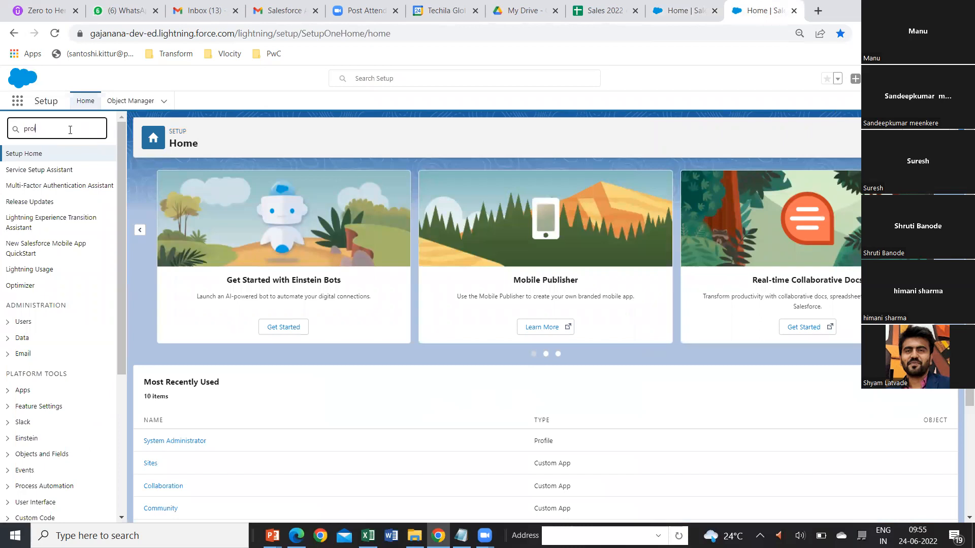
pyautogui.write('f')
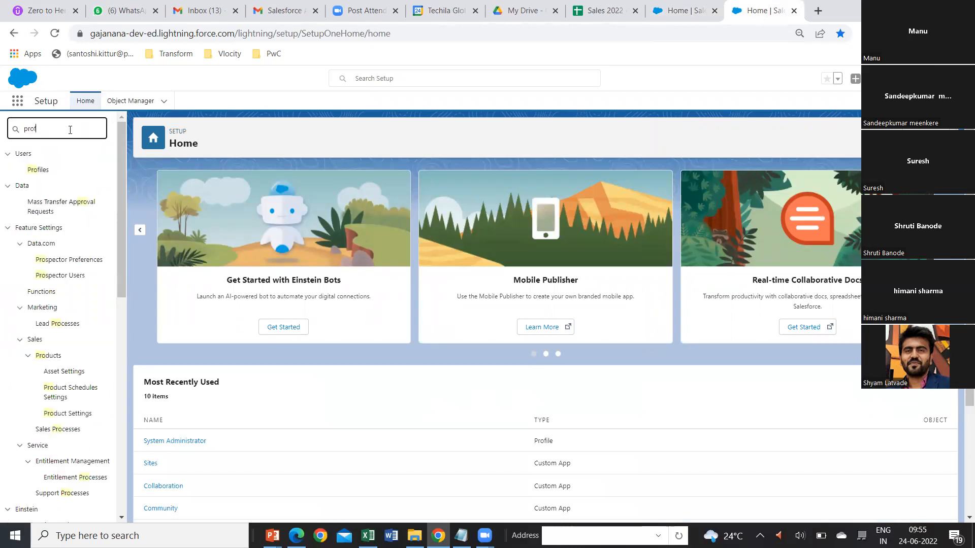
pyautogui.write('ile')
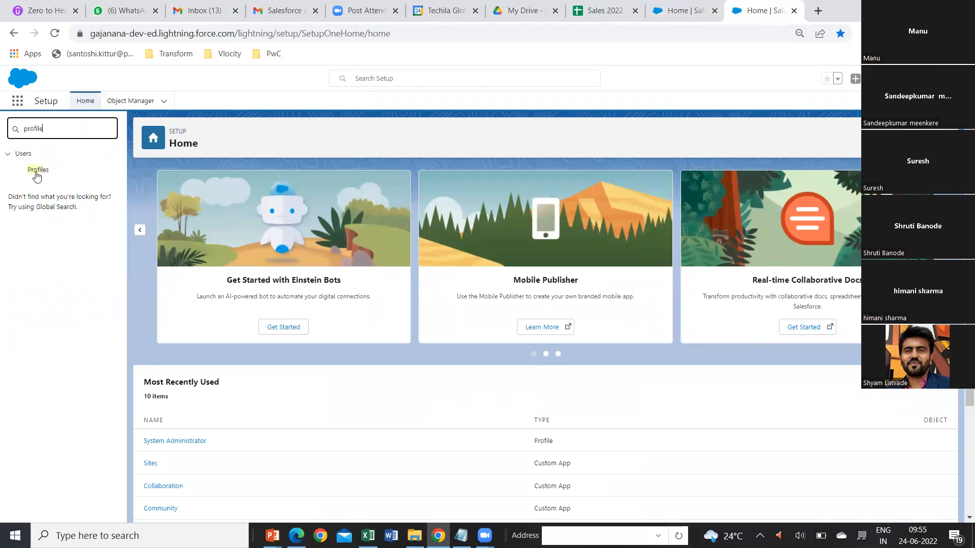
pyautogui.click(36, 173)
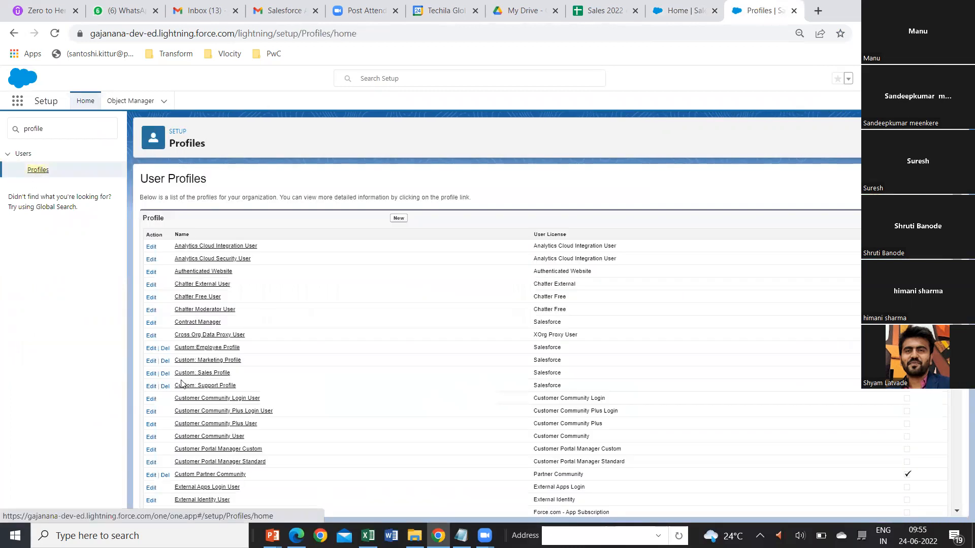
pyautogui.scroll(-4, 238, 467)
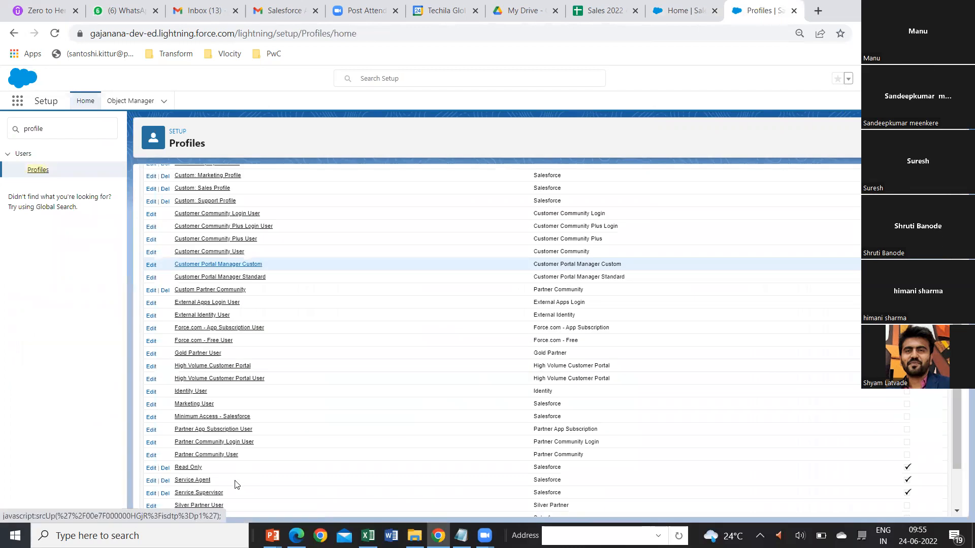
pyautogui.scroll(-3, 235, 484)
pyautogui.click(217, 495)
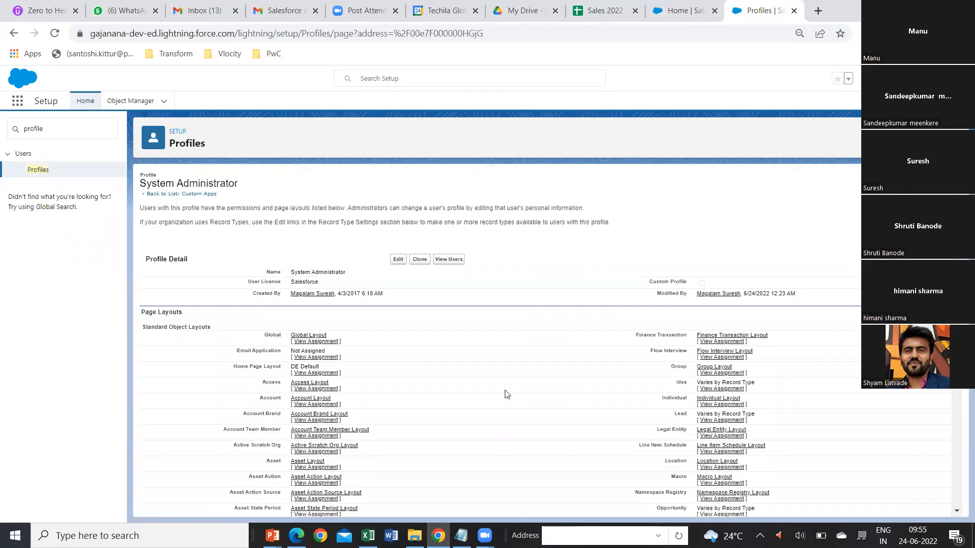
# Examine the System Administrator profile's record type settings, administrative permissions and standard object permissions.
pyautogui.scroll(-10, 505, 395)
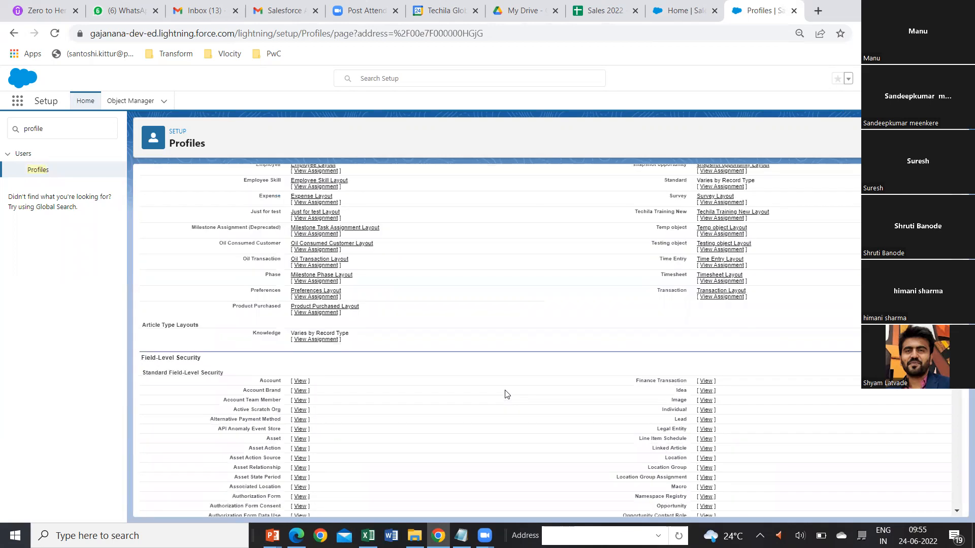
pyautogui.scroll(-10, 505, 395)
pyautogui.scroll(-10, 505, 394)
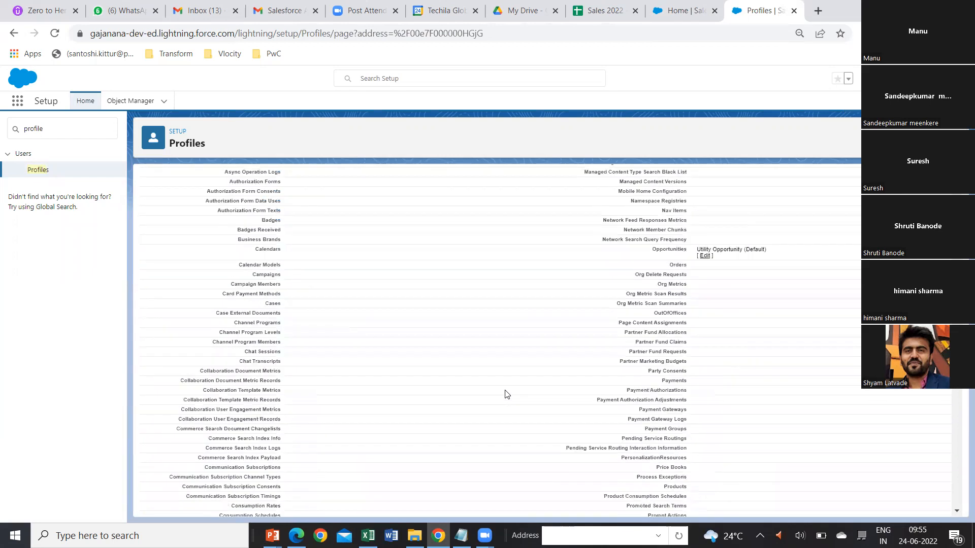
pyautogui.scroll(-10, 505, 395)
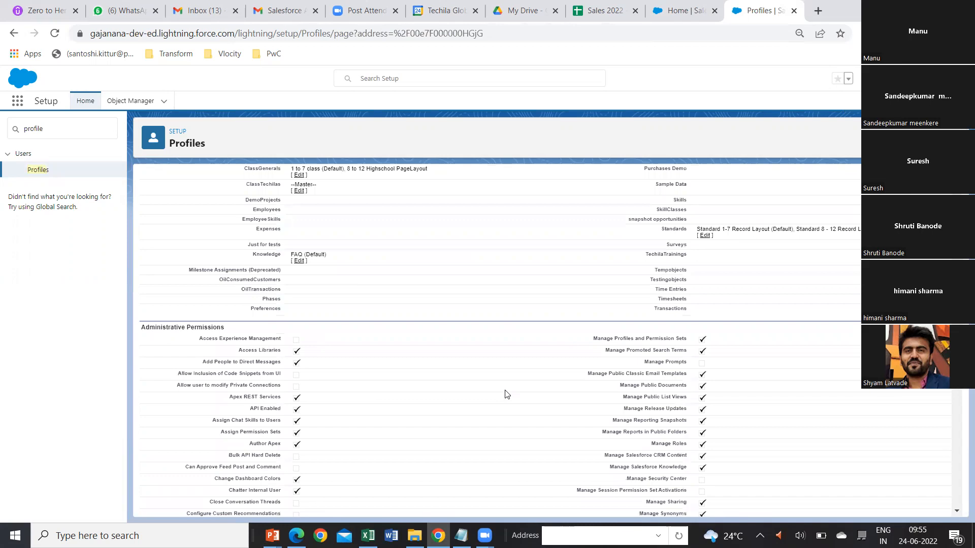
pyautogui.scroll(-10, 506, 395)
pyautogui.scroll(-10, 505, 394)
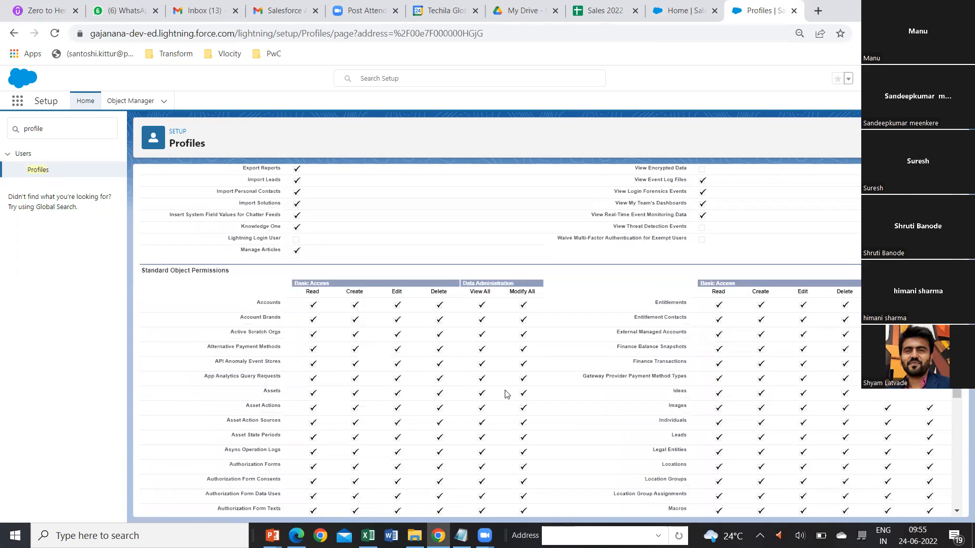
pyautogui.scroll(-3, 505, 394)
pyautogui.scroll(3, 379, 348)
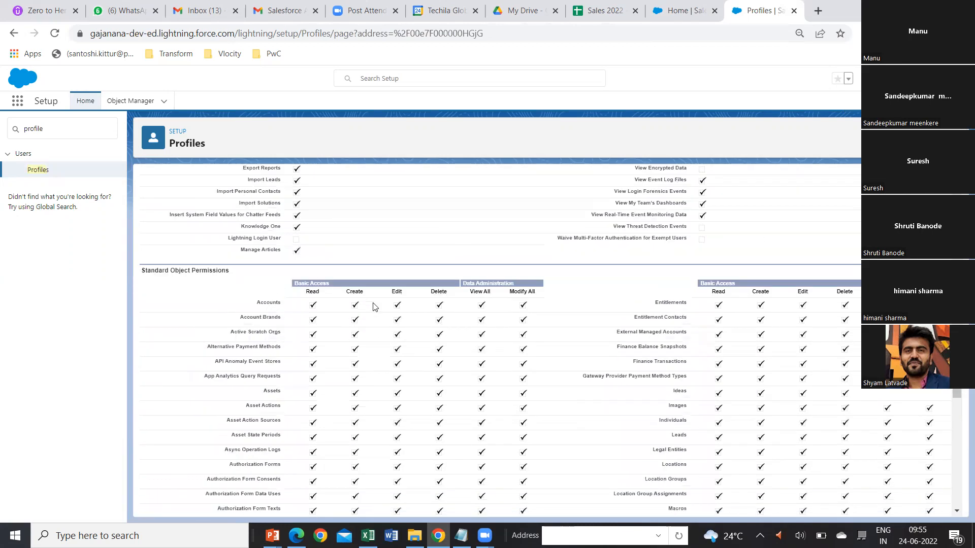